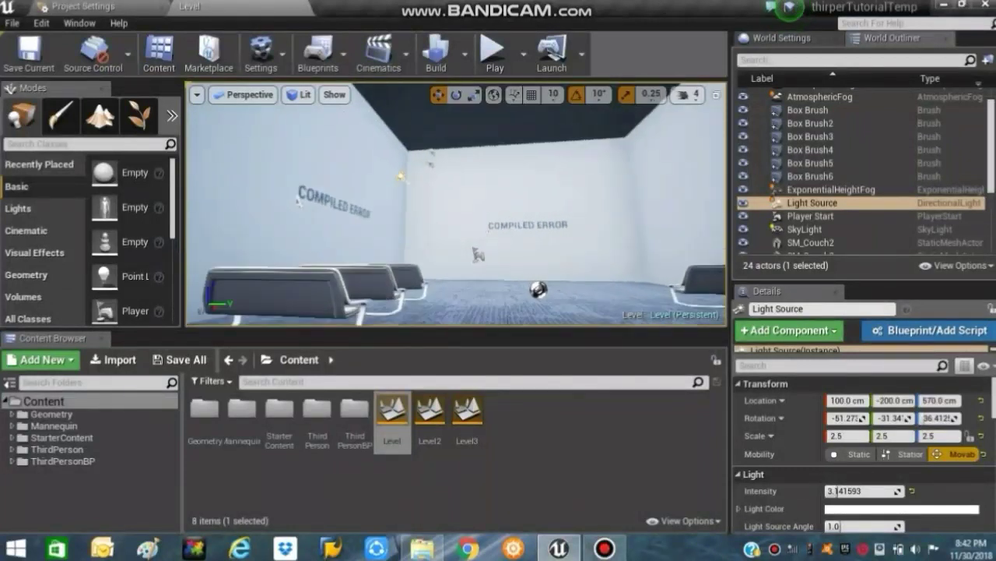
Look around the first level's room and its benches in the viewport
key(w)
right_drag(498, 204, 272, 261)
key(s)
right_drag(457, 204, 288, 194)
key(s)
right_drag(615, 107, 615, 107)
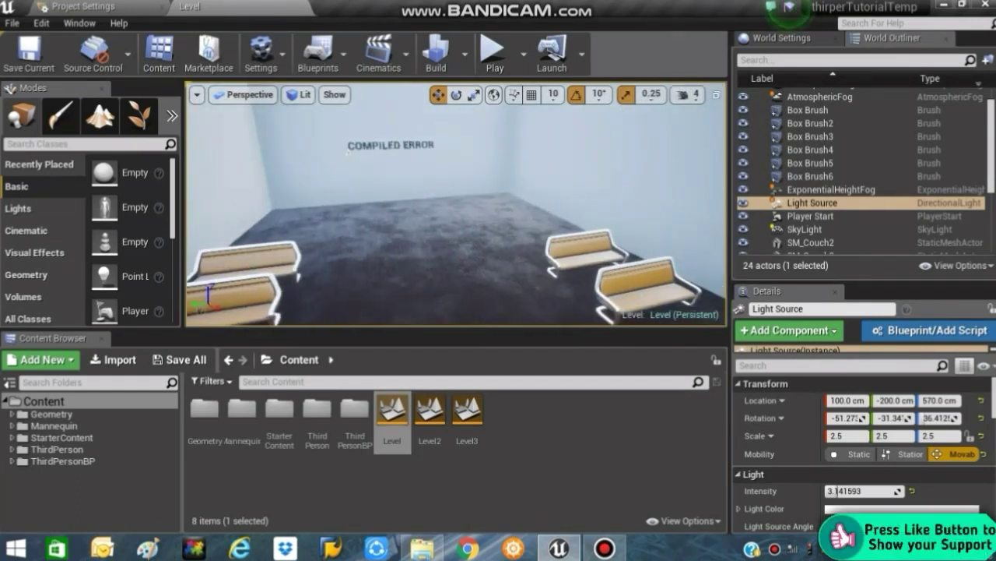
Play-test the first level by running and jumping with the character, and stop the session
click(492, 51)
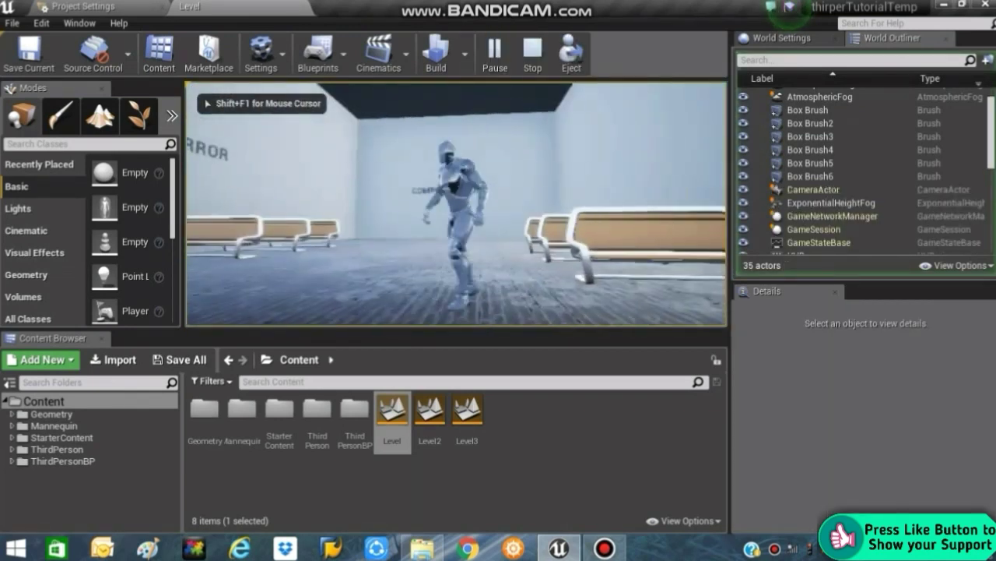
key(w)
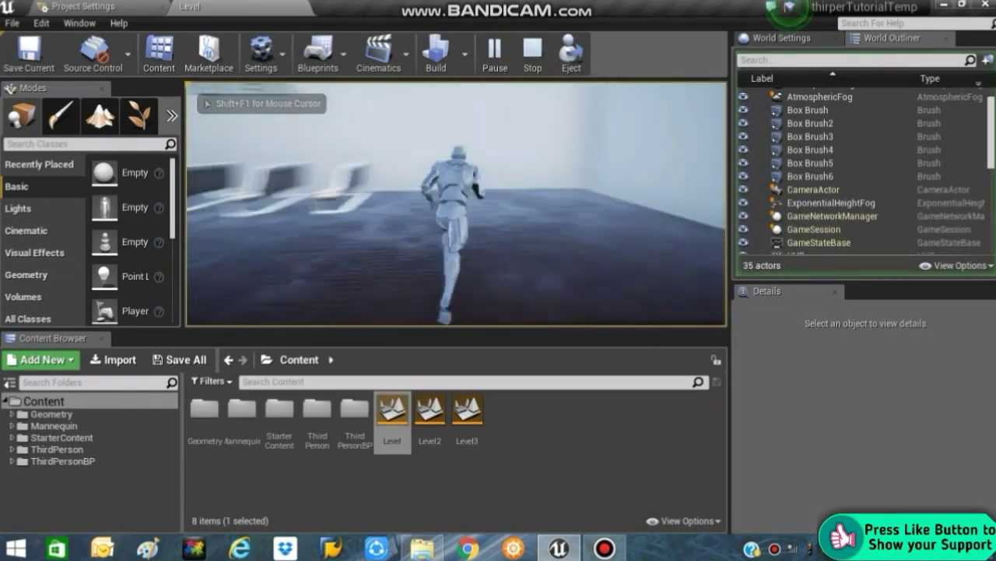
key(s)
key(w)
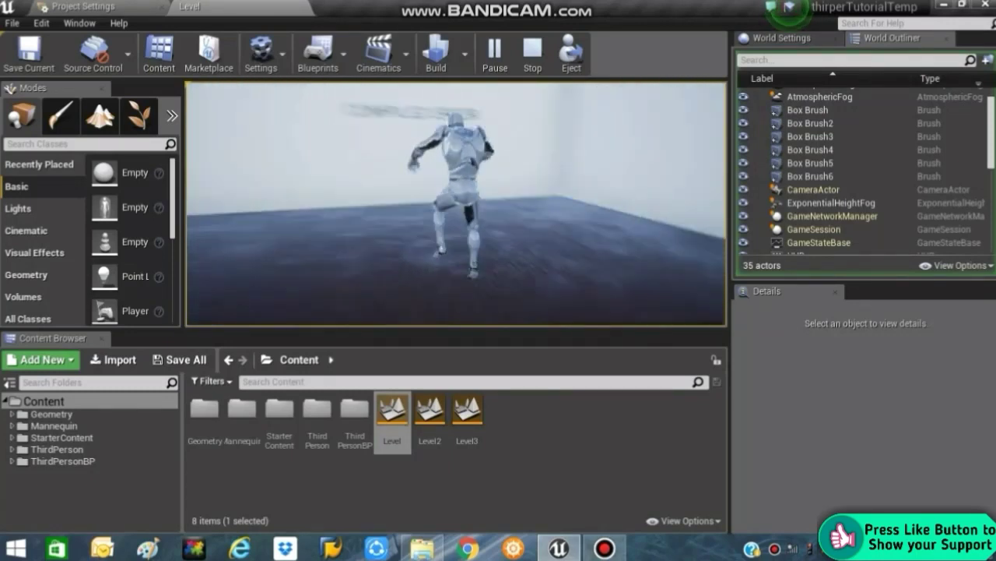
key(space)
key(w)
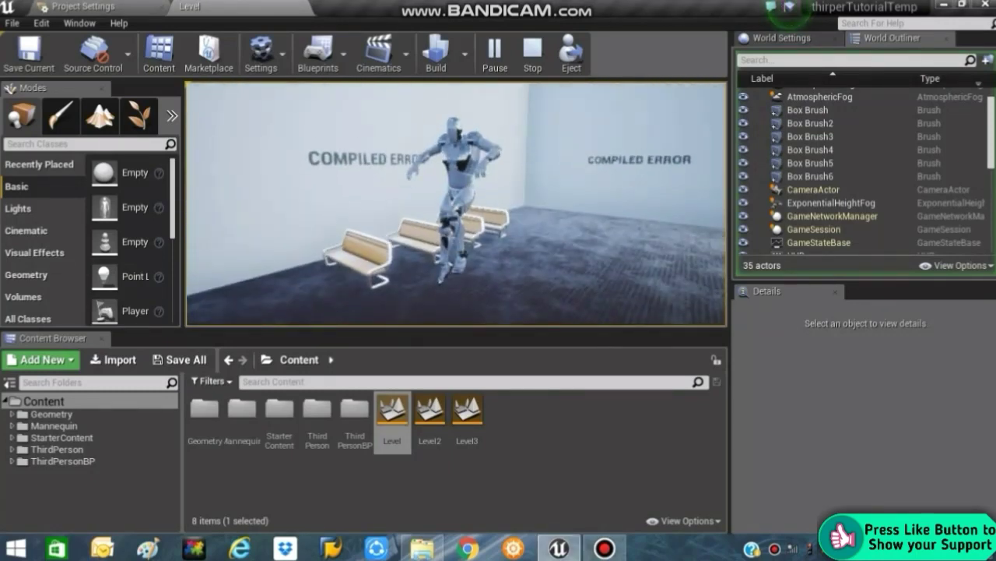
key(space)
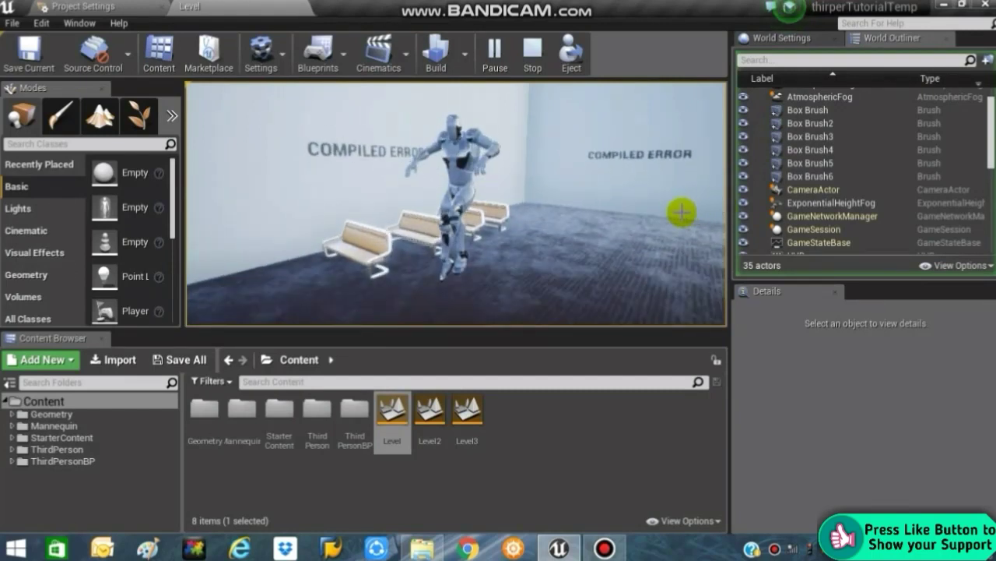
key(Escape)
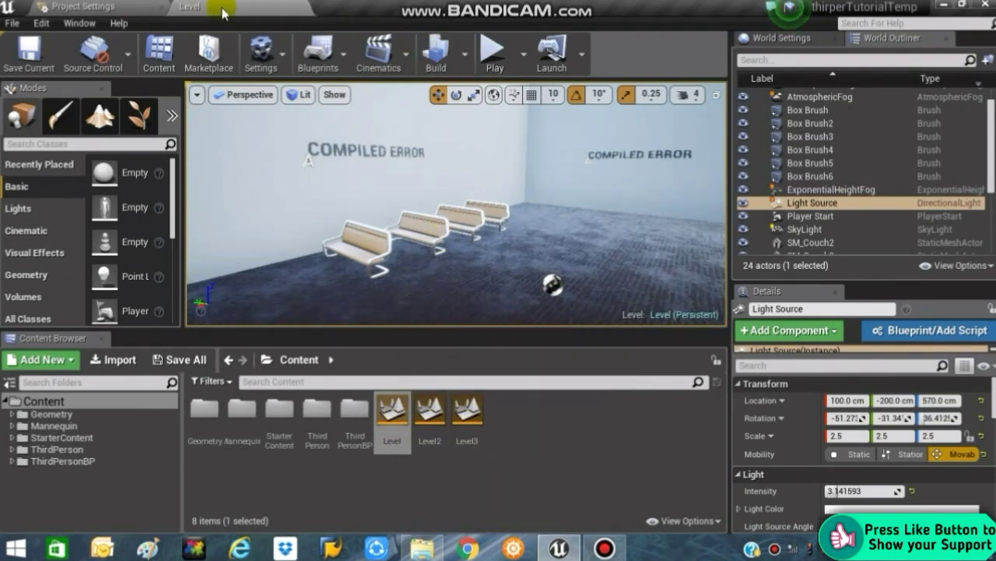
Open Level2 and play-test it by moving the character through the room, and stop the session
double_click(442, 421)
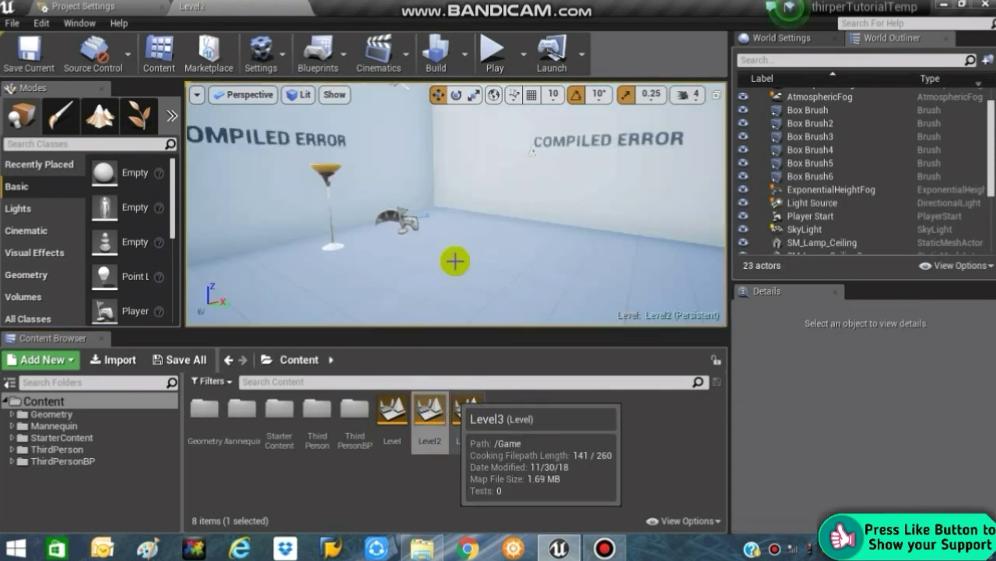
click(457, 262)
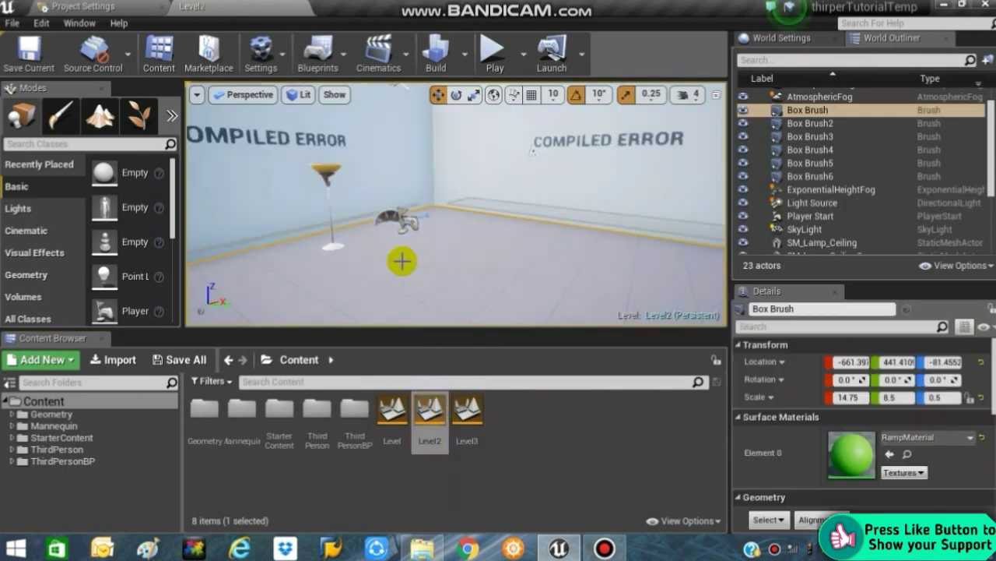
click(498, 57)
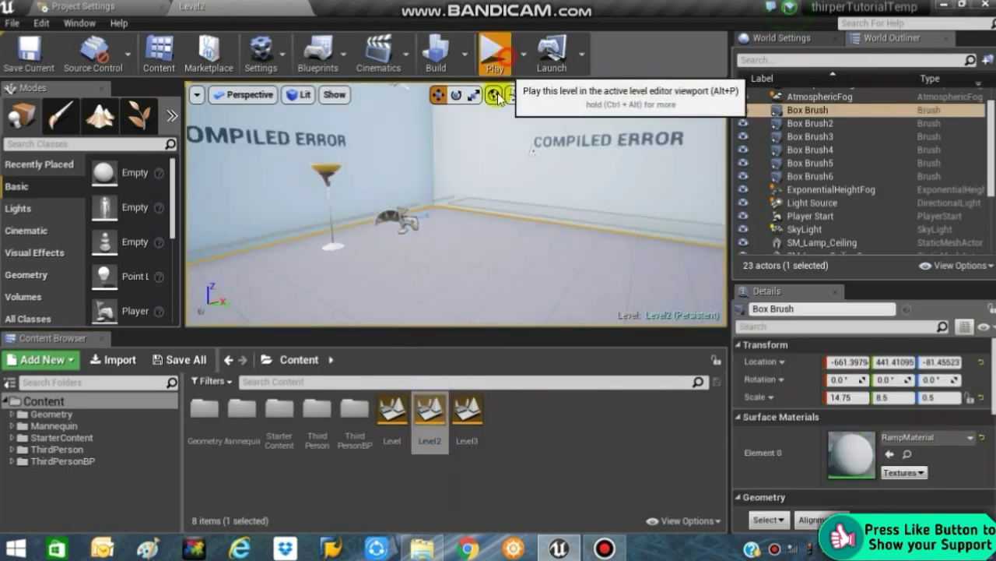
click(534, 216)
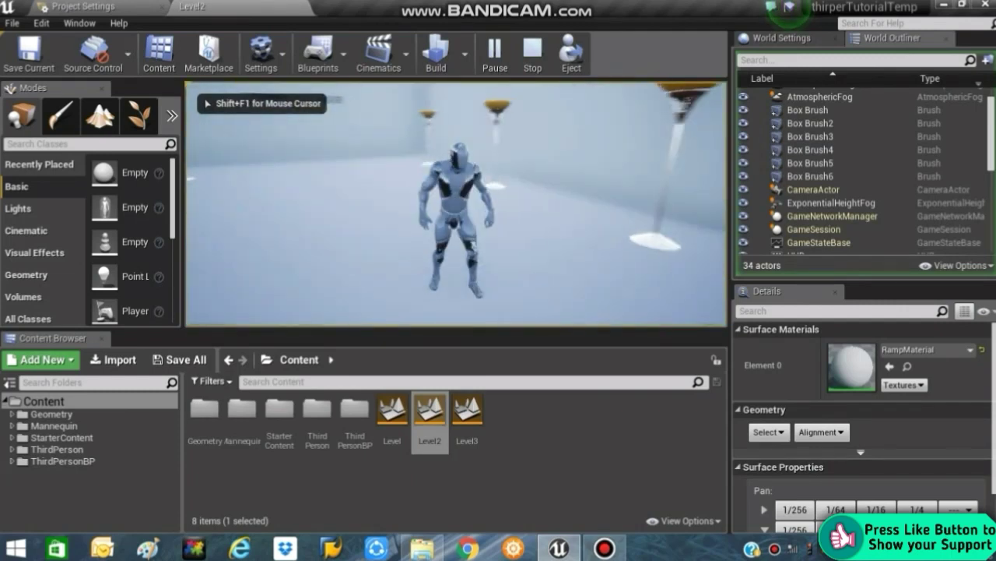
key(w)
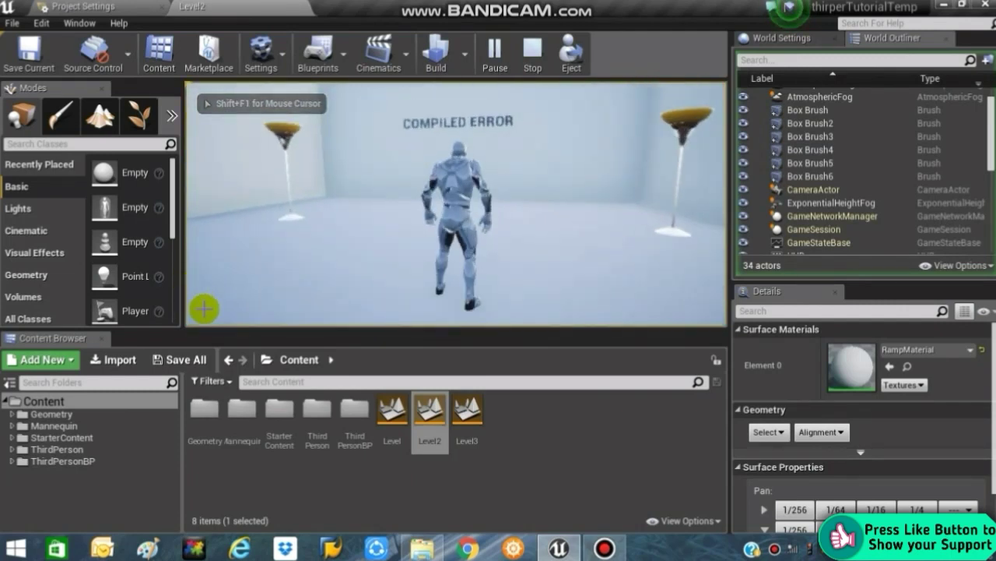
key(Escape)
Open Level3 and play-test it by running and jumping with the character, and stop the session
double_click(467, 412)
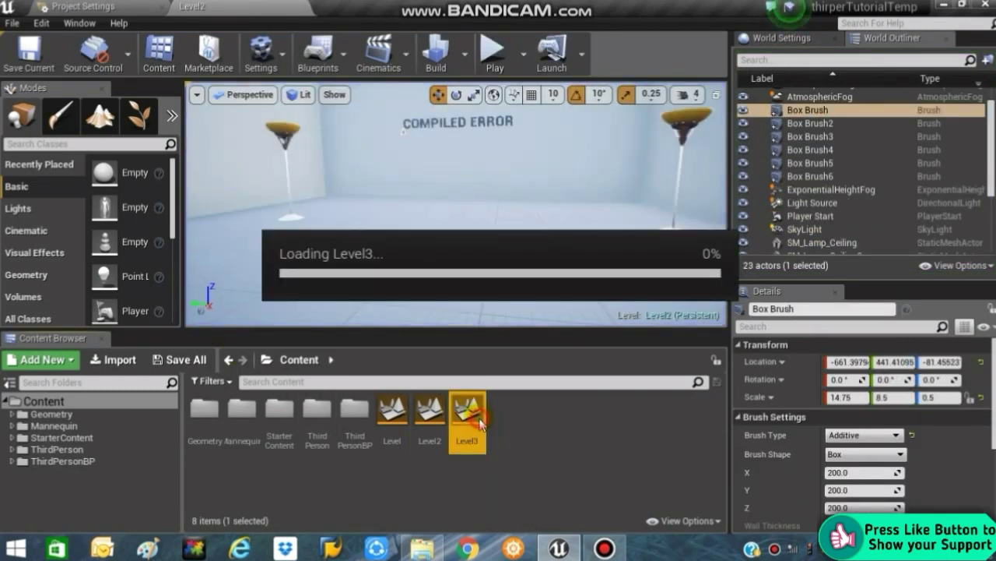
click(492, 52)
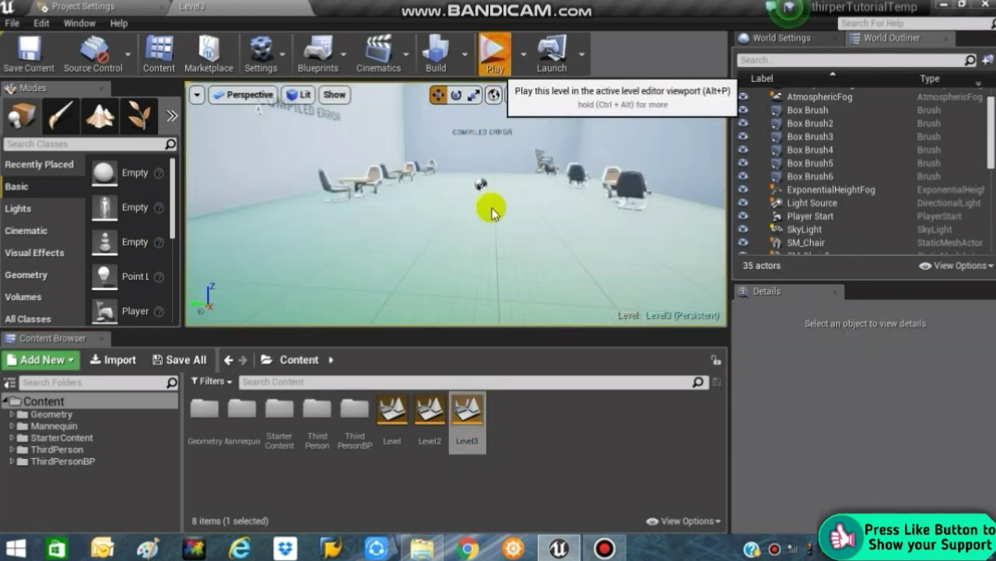
click(492, 225)
key(w)
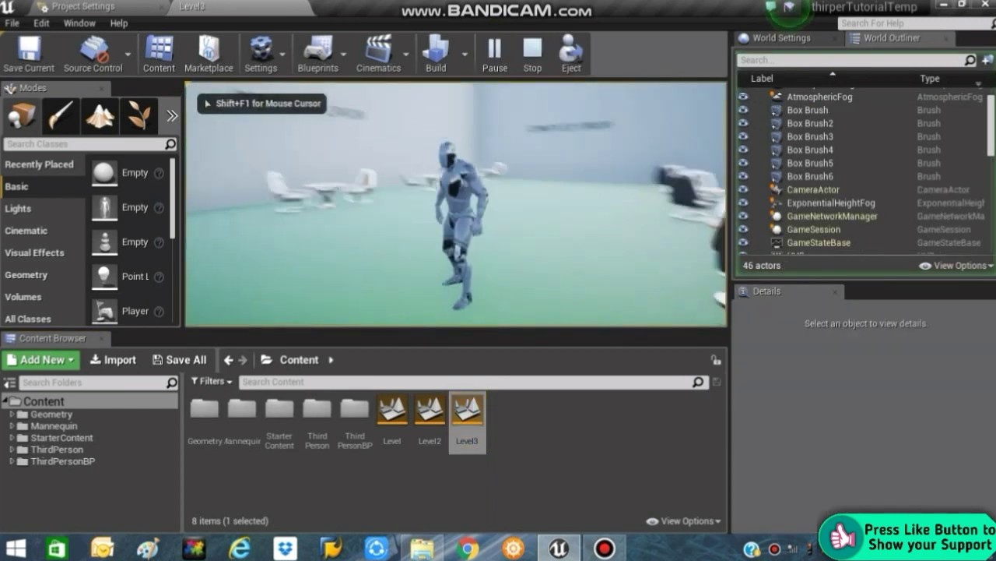
key(space)
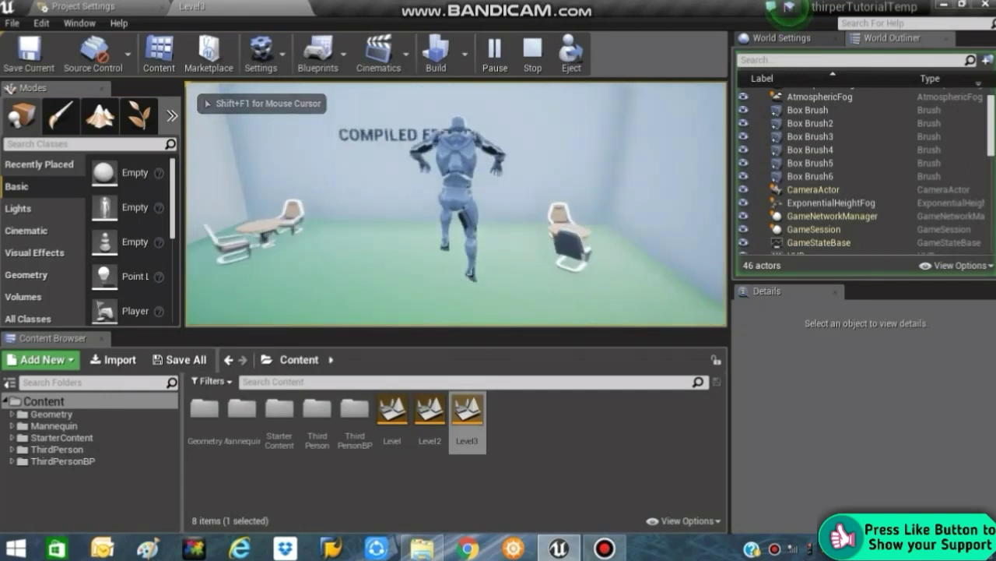
key(Escape)
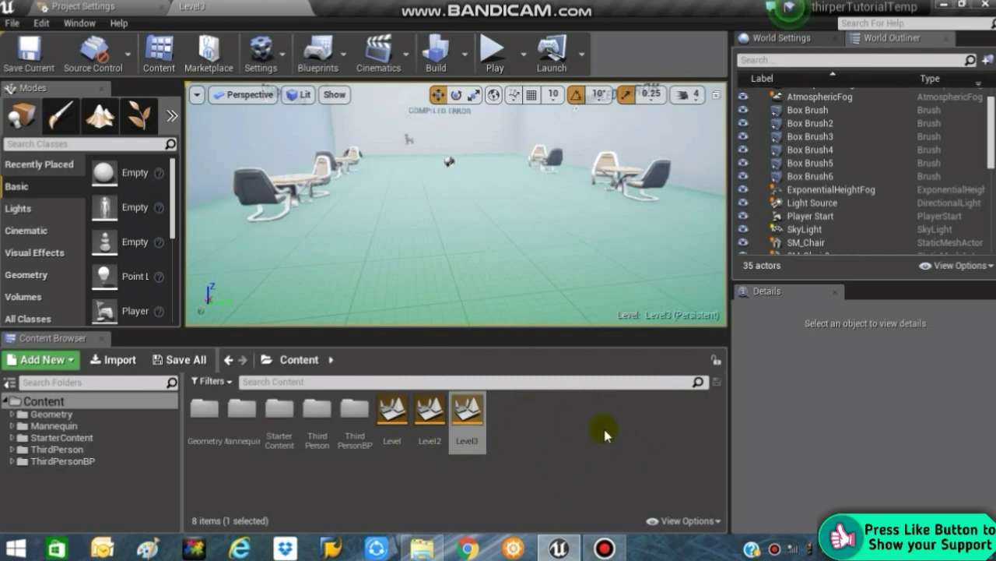
Create a Widget Blueprint named LevelSelectUI in the Content folder and open it for editing
right_click(572, 419)
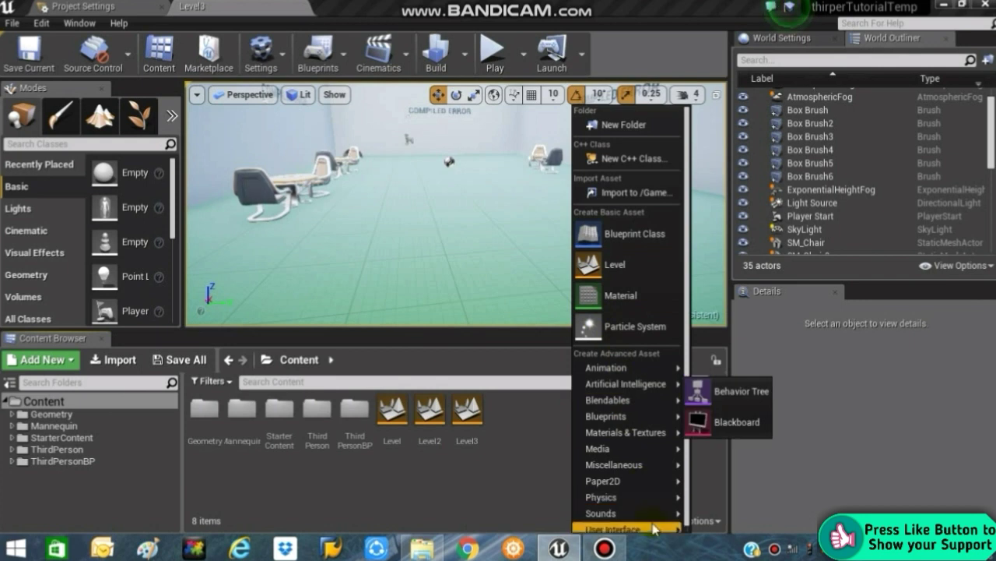
mouse_move(654, 529)
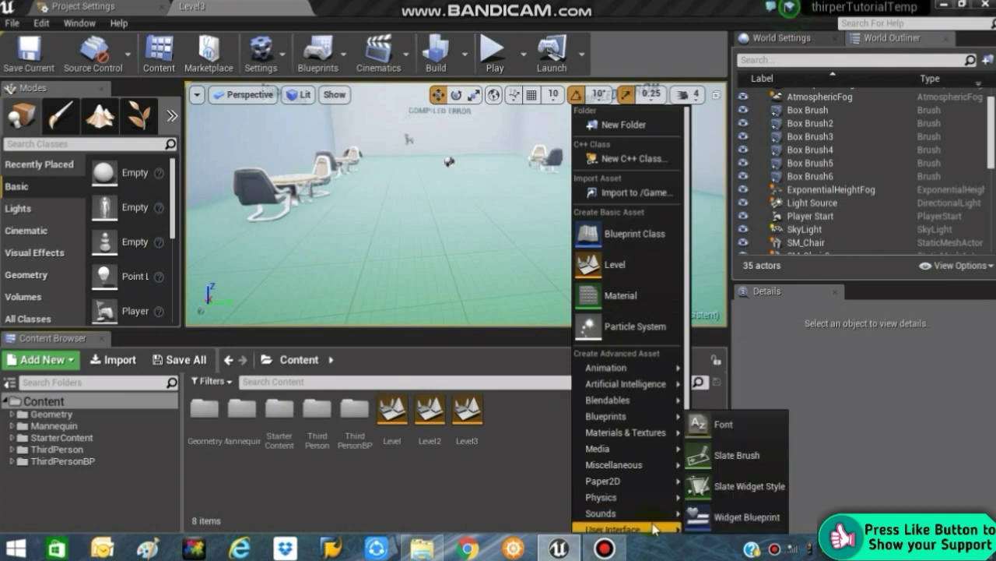
click(731, 518)
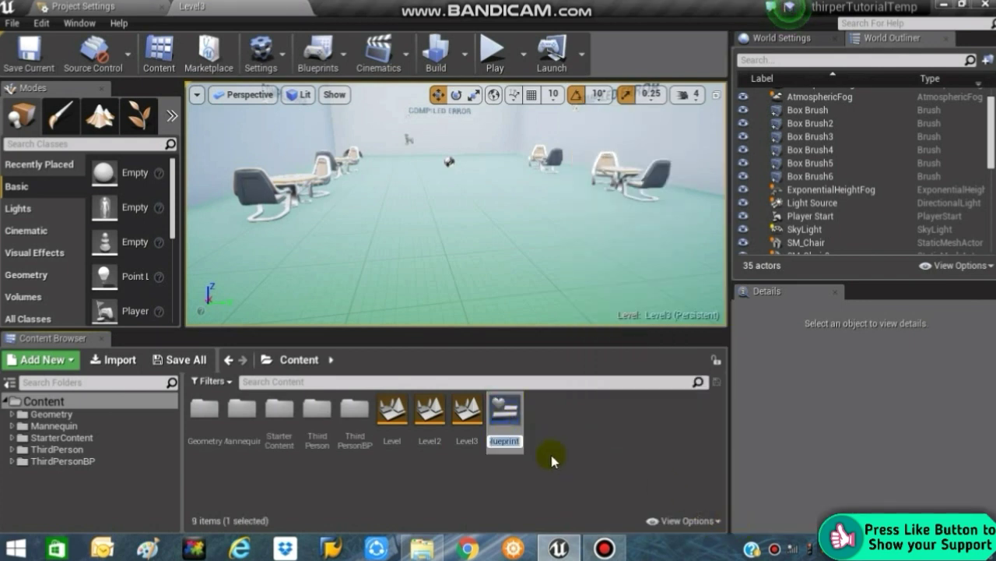
key(BackSpace)
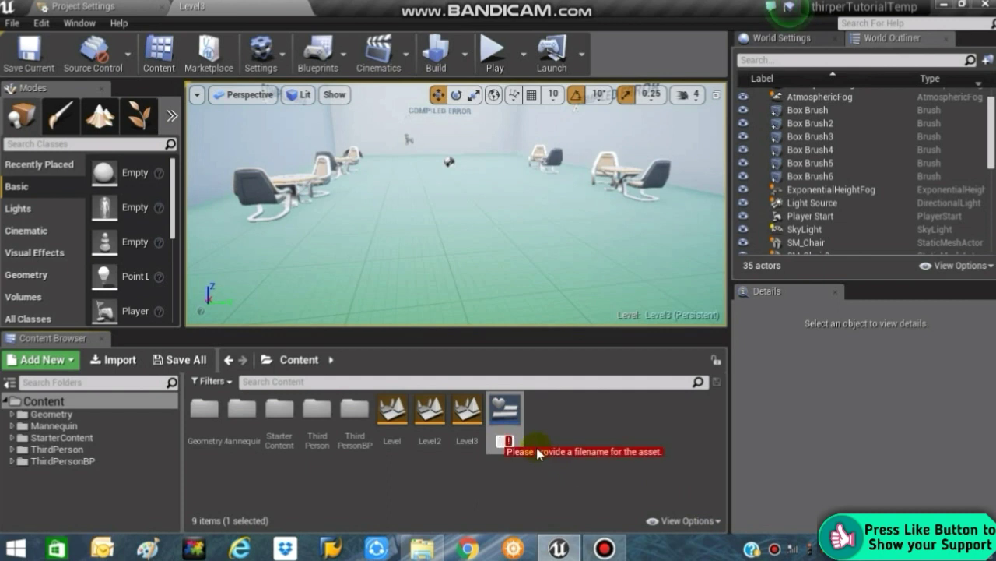
text(LevelS)
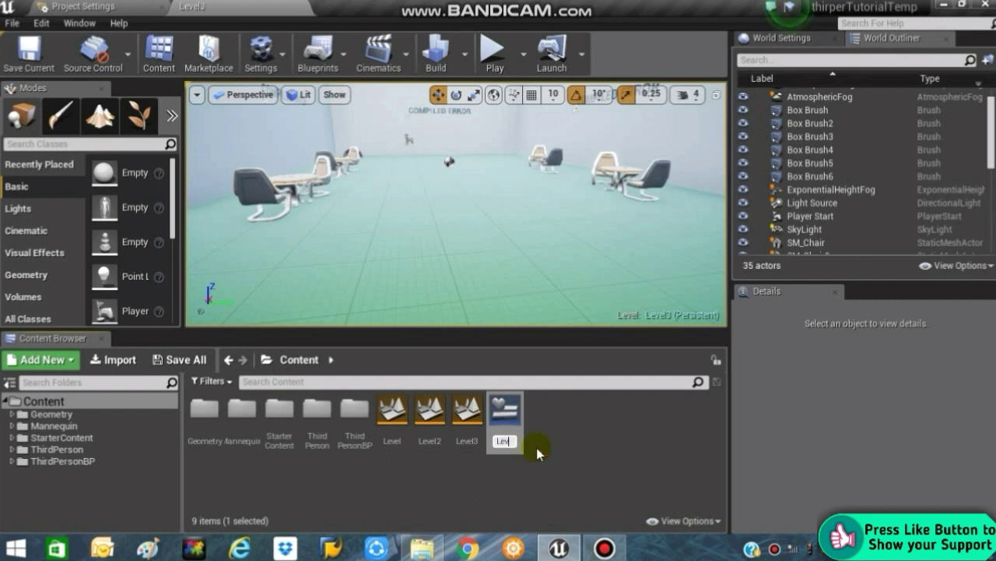
text(electUI)
key(Return)
double_click(506, 416)
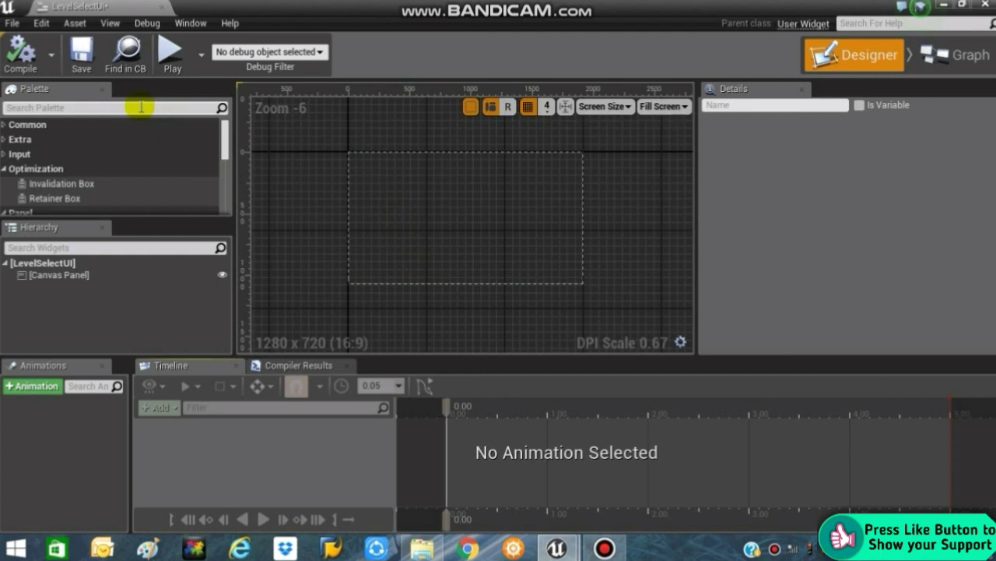
Add a Background Blur widget as a child of the Canvas Panel
text(blu)
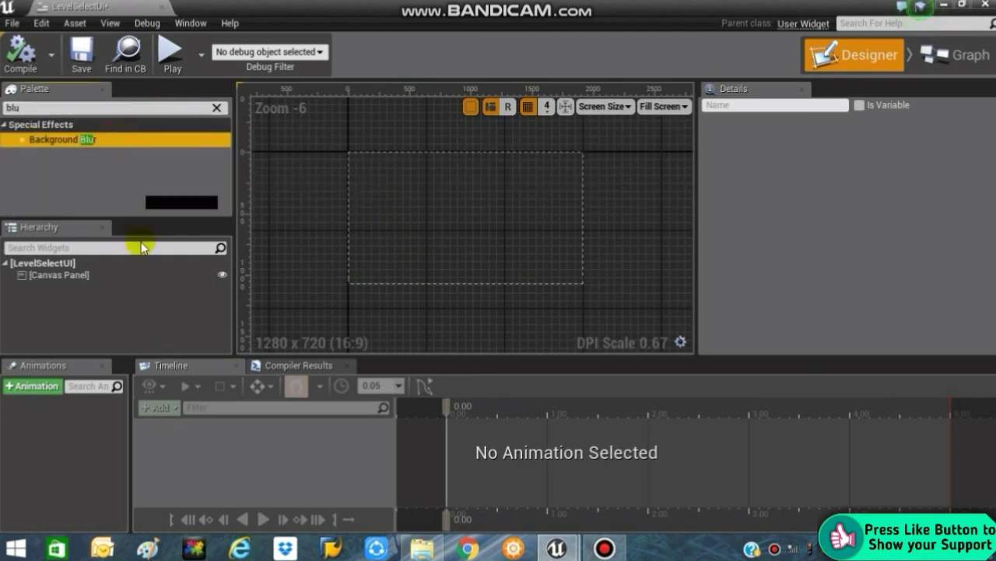
drag(143, 248, 138, 280)
click(123, 285)
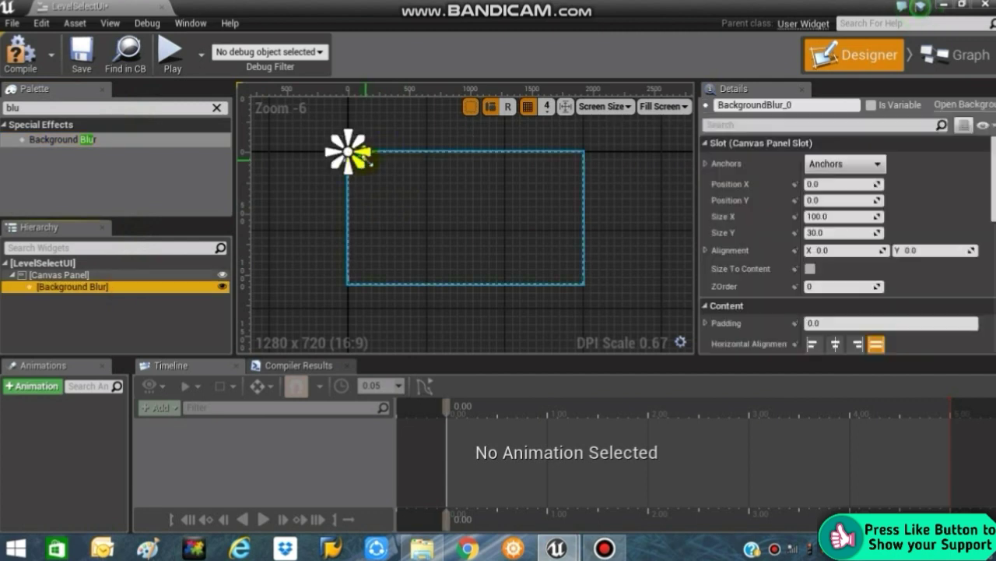
Enlarge and reposition the Background Blur so it extends past the canvas on all sides
drag(366, 160, 730, 336)
click(608, 238)
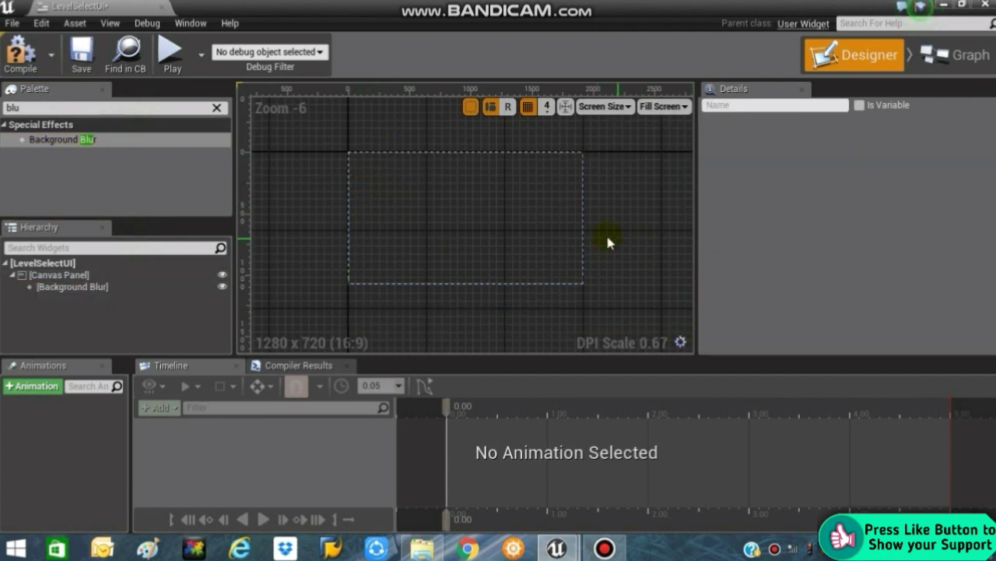
click(70, 288)
drag(456, 239, 413, 209)
Anchor the Background Blur to the canvas centre and set its blur strength to about 6.42
click(829, 163)
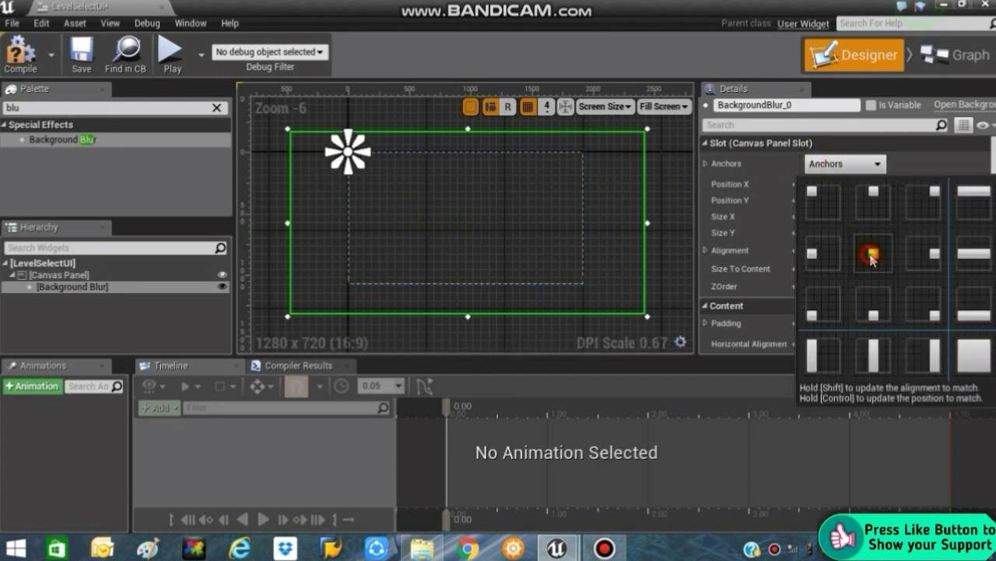
click(870, 255)
scroll(813, 276, down, 5)
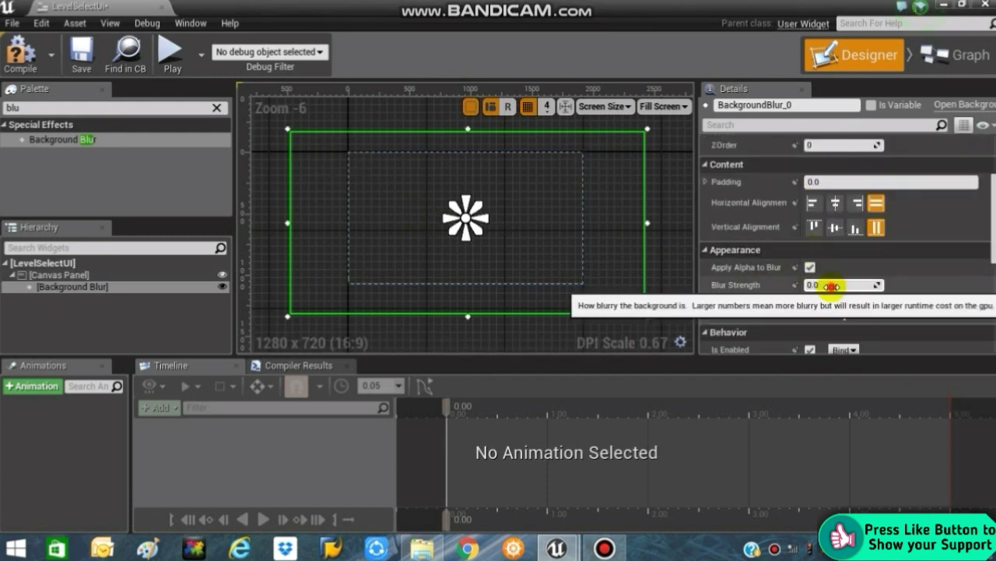
drag(832, 286, 853, 286)
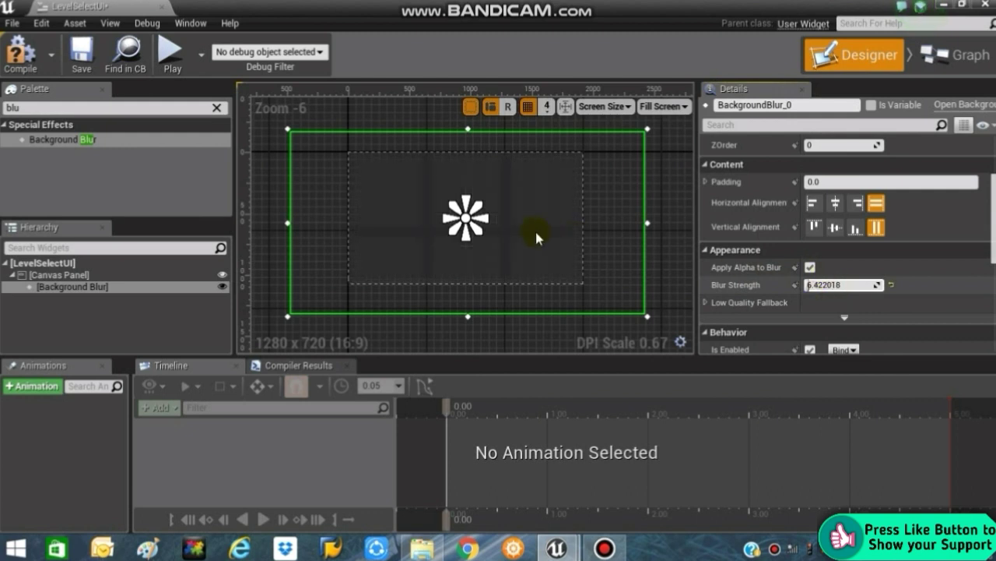
scroll(532, 226, up, 2)
scroll(532, 226, down, 1)
right_drag(531, 226, 570, 245)
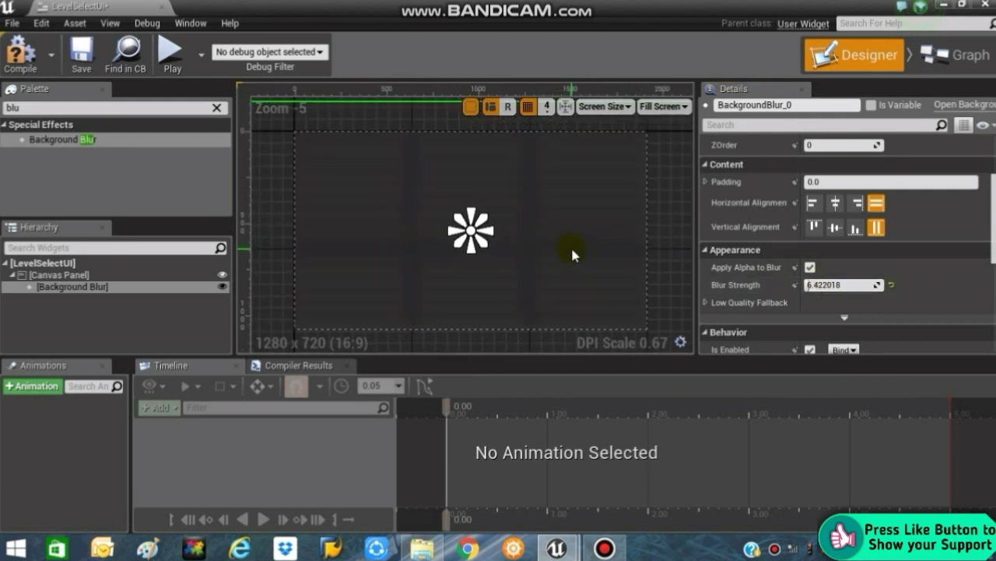
scroll(572, 249, down, 1)
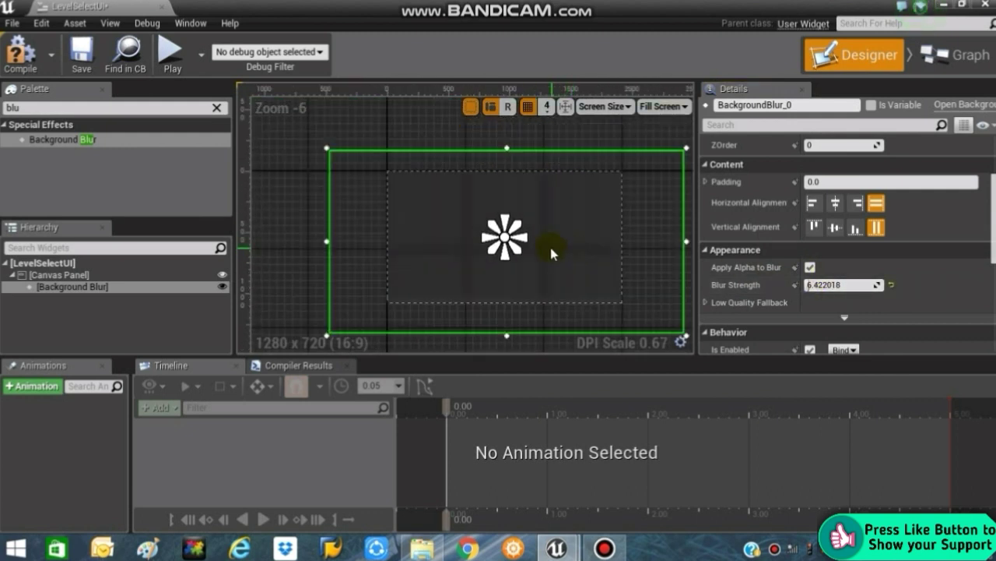
scroll(550, 249, up, 1)
scroll(550, 248, down, 1)
click(566, 139)
click(530, 241)
click(140, 299)
Add a Text widget to the Canvas Panel, listed below the Background Blur in the hierarchy
click(131, 110)
key(BackSpace)
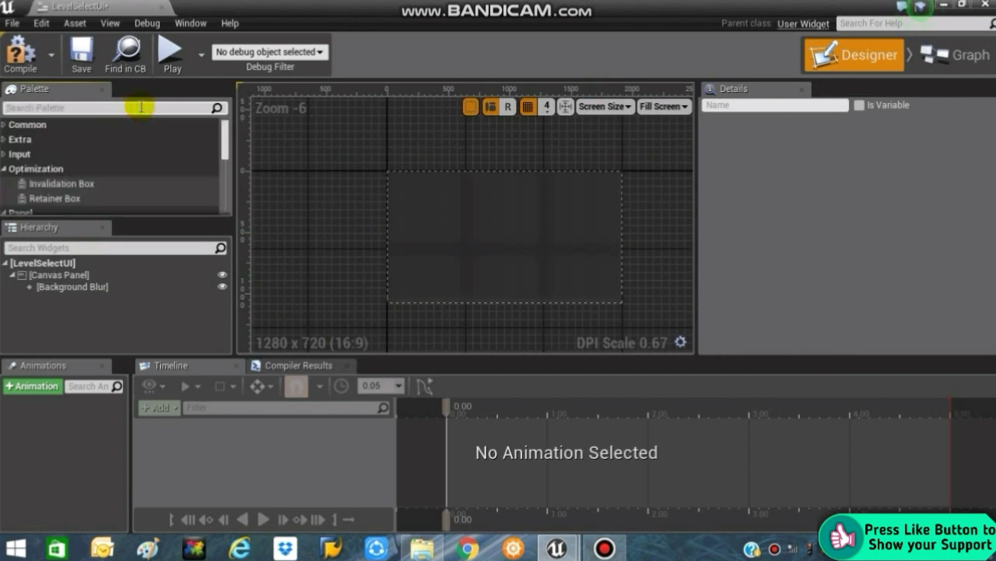
text(text)
drag(120, 138, 510, 200)
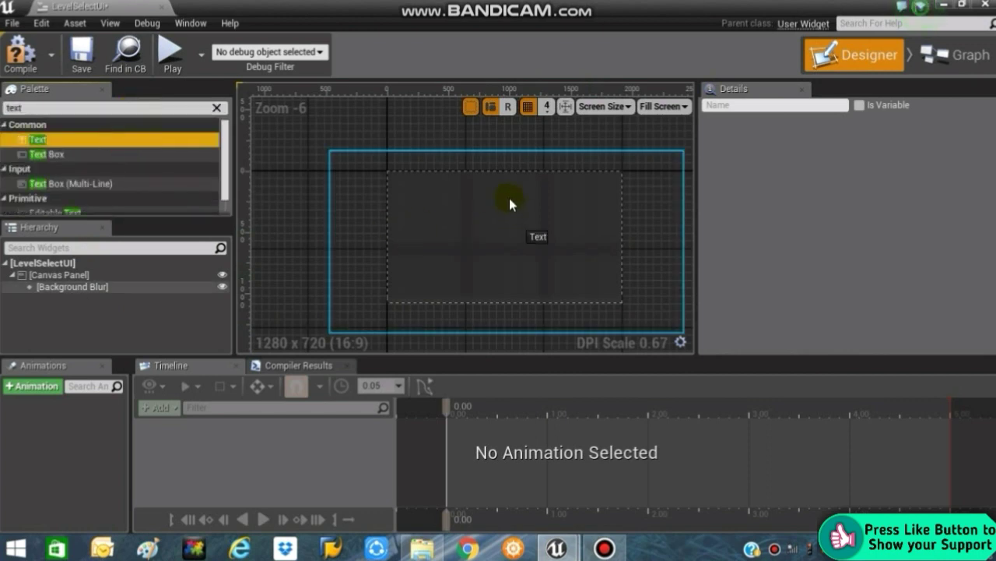
drag(423, 256, 423, 257)
drag(101, 297, 102, 286)
Place the text block at the upper centre of the canvas as a wide title area
scroll(361, 169, up, 3)
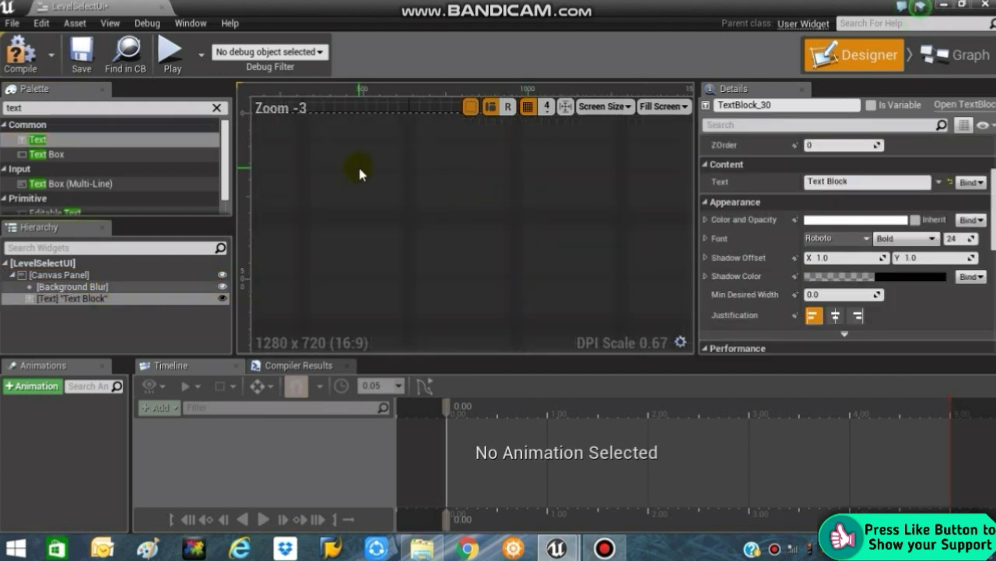
scroll(295, 154, down, 2)
drag(366, 156, 503, 175)
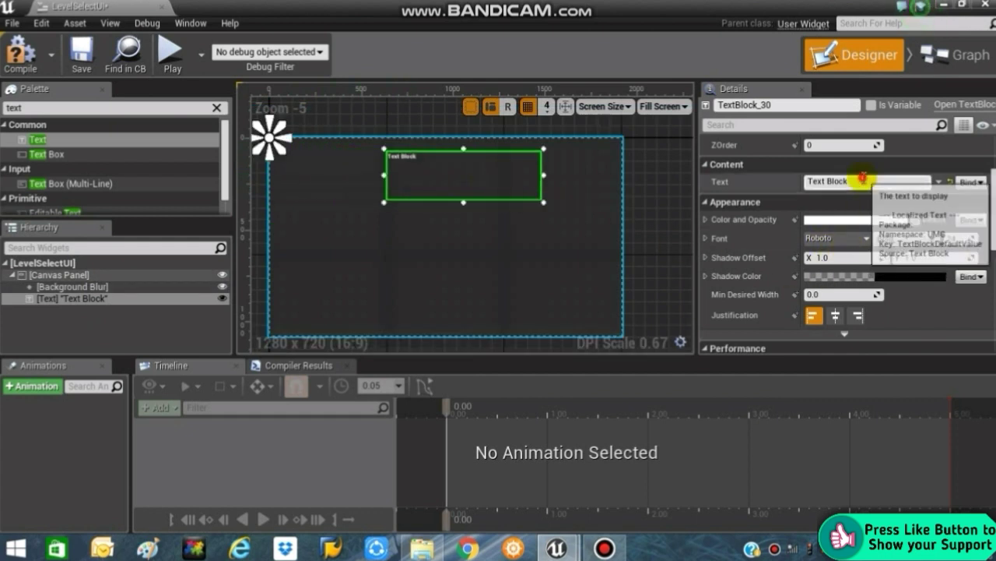
Set the title text to LEVEL SELECT at font size 60 and shrink its box to fit the words
click(806, 182)
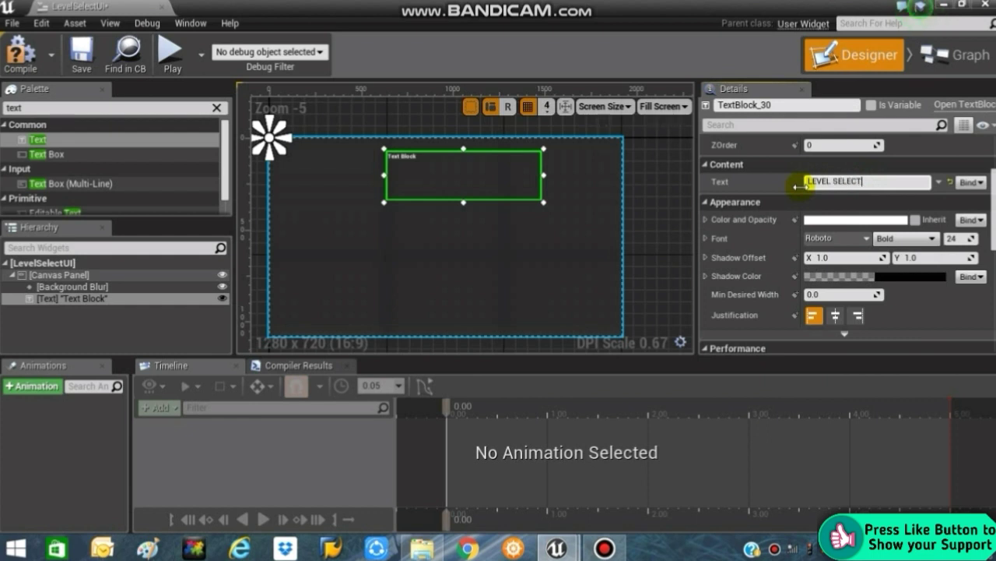
click(958, 238)
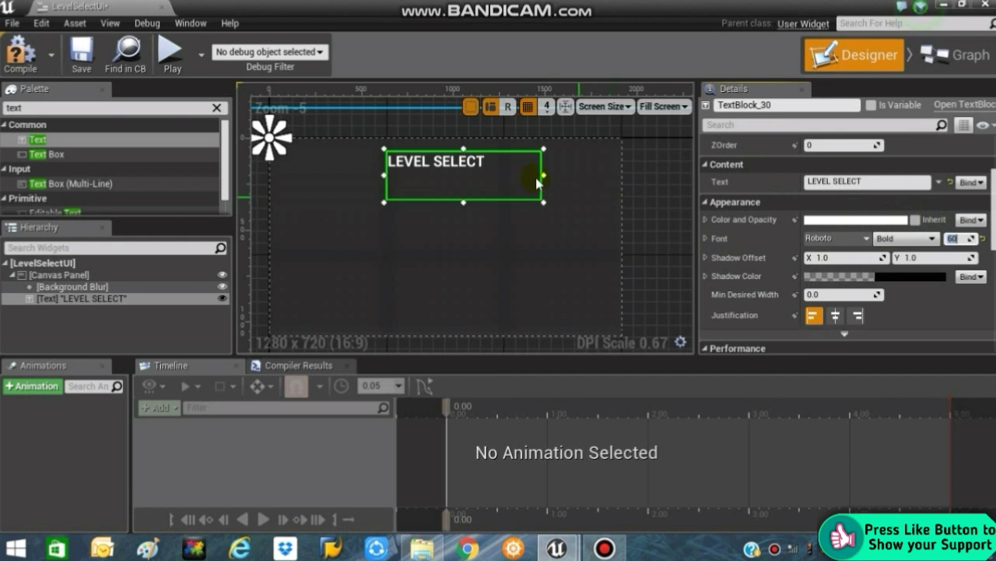
drag(516, 170, 494, 173)
click(440, 204)
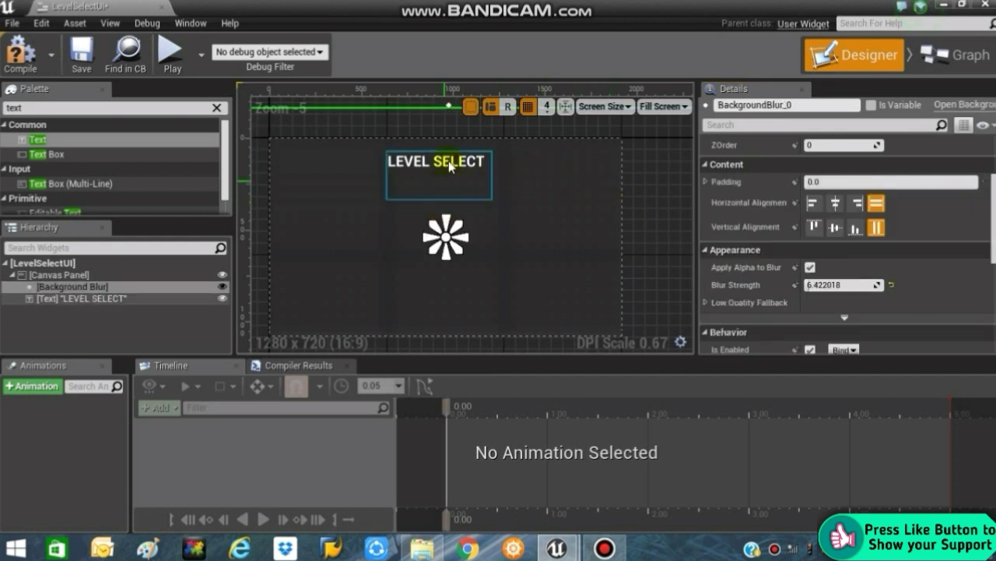
click(436, 199)
drag(436, 200, 438, 182)
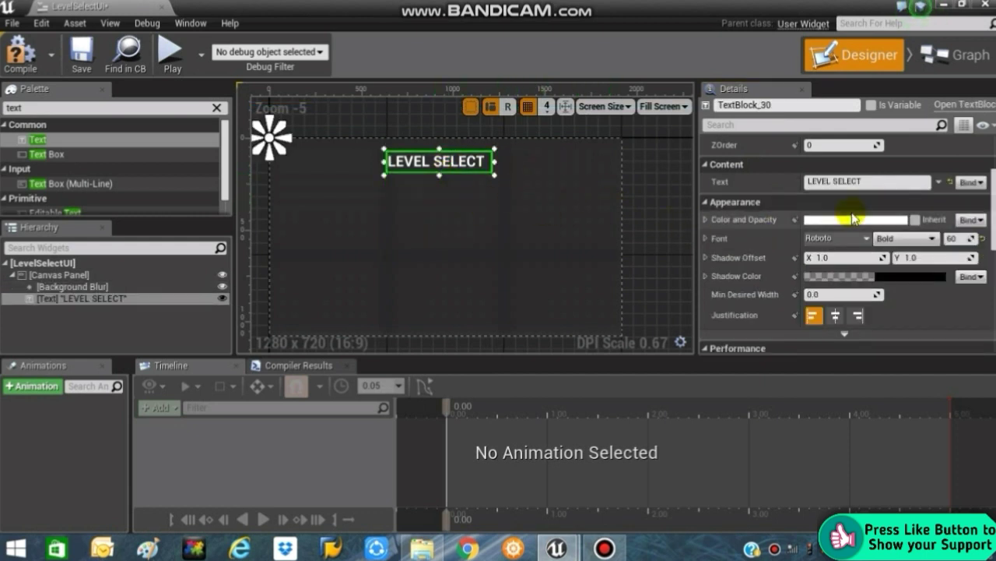
Anchor the LEVEL SELECT title to the canvas's top centre and move it so it sits centred near the upper edge
scroll(856, 205, up, 4)
click(845, 165)
click(864, 196)
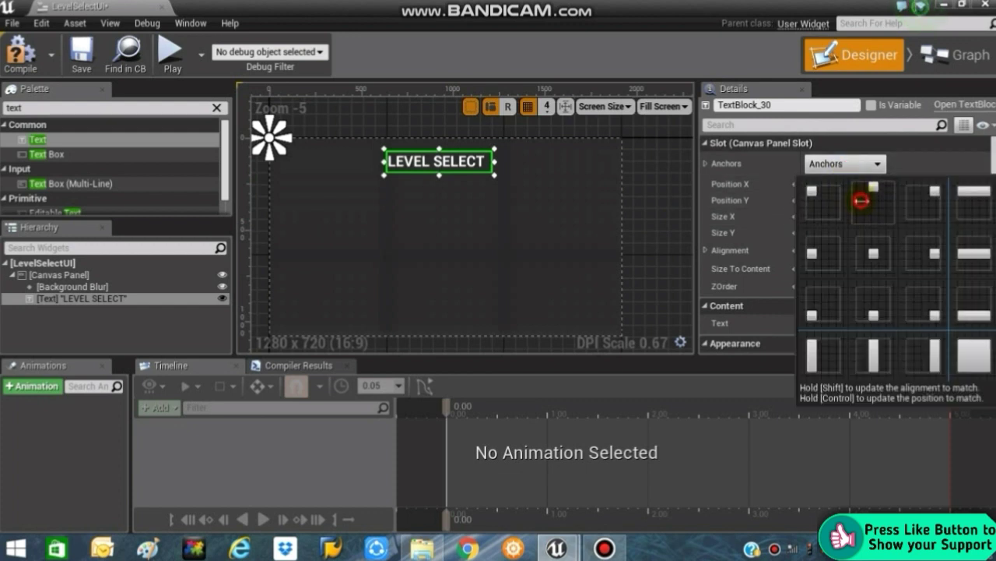
drag(485, 161, 487, 152)
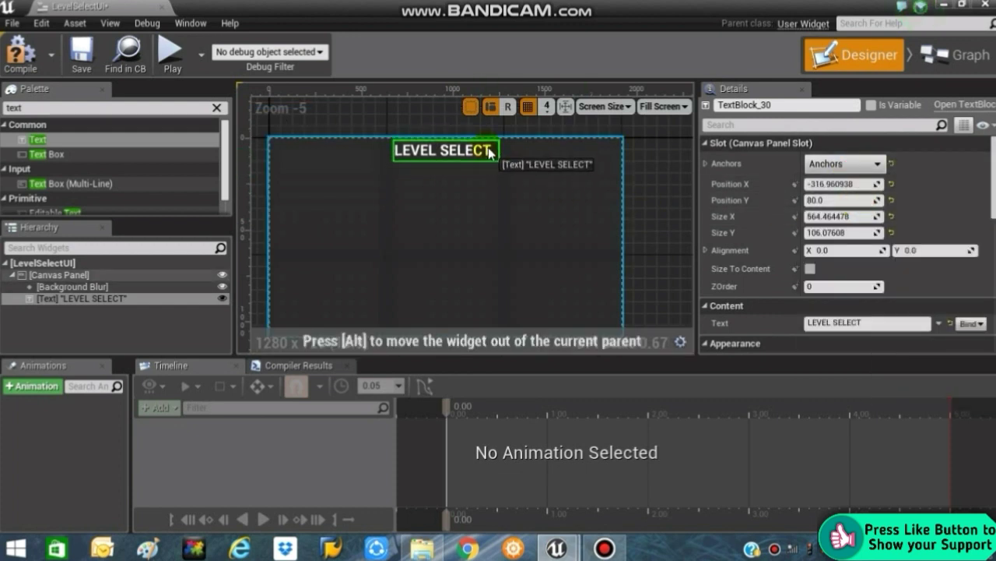
click(489, 207)
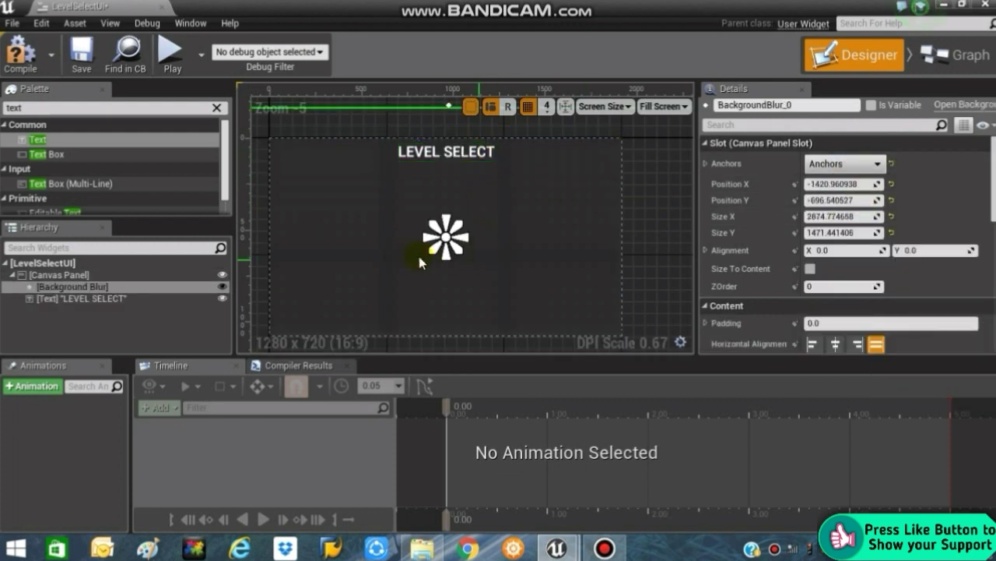
Add a Button to the Canvas Panel, enlarge it to about 432 by 106, and place it beneath the title at 728, 240
click(75, 110)
text(BUTT)
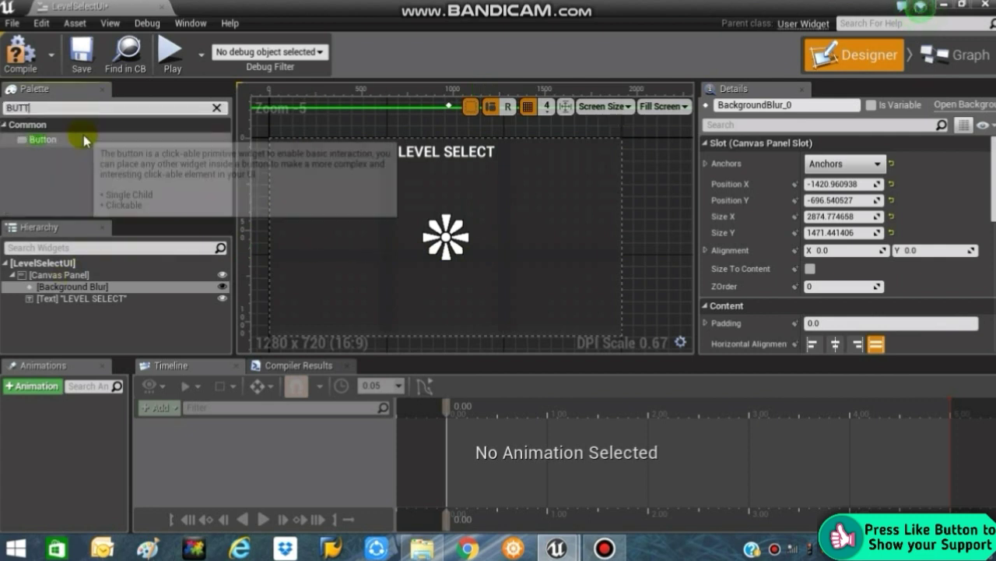
drag(83, 137, 290, 216)
drag(147, 238, 60, 274)
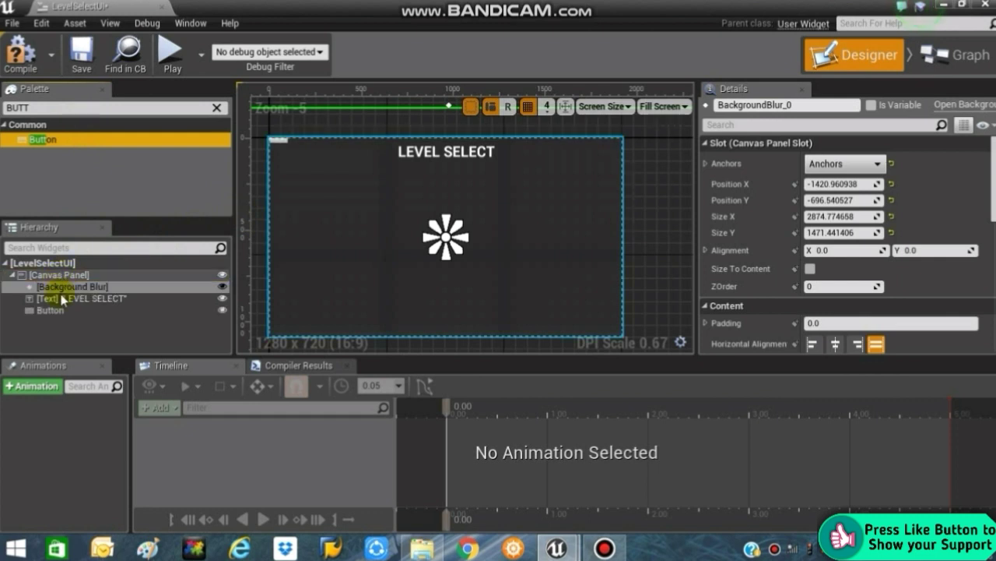
click(287, 142)
drag(290, 145, 465, 198)
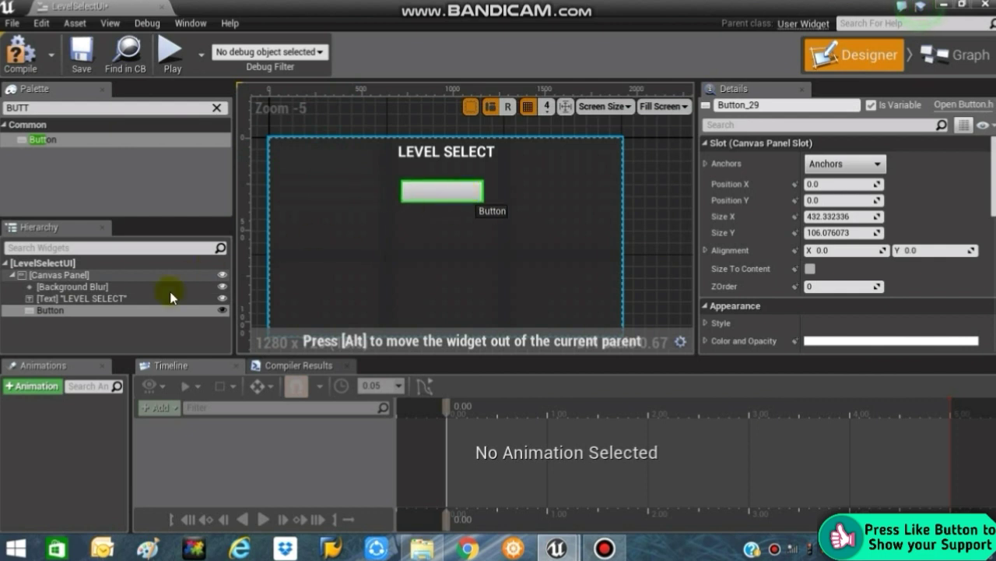
Copy the button, paste it into the Canvas Panel, and align the copy directly below the first button
right_click(117, 310)
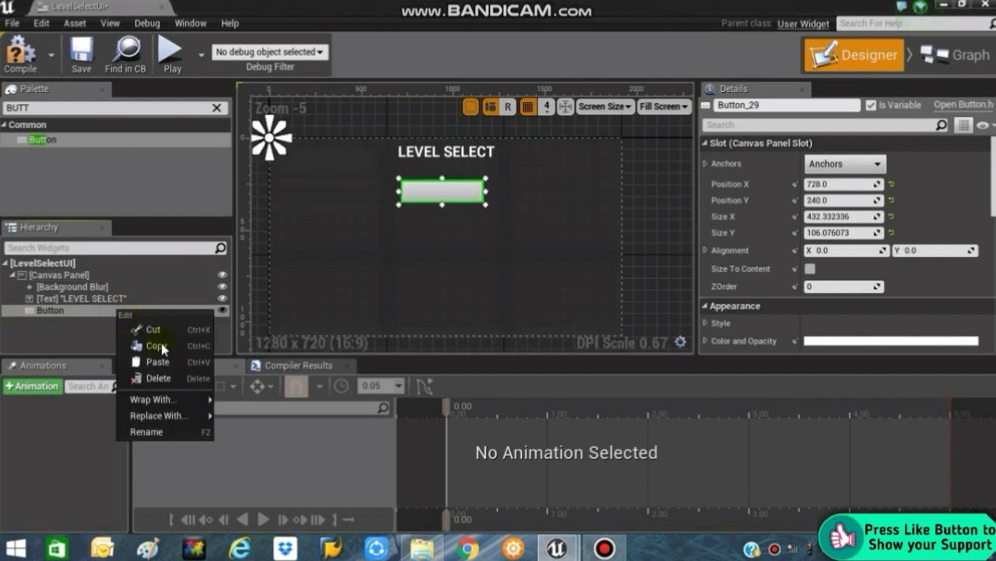
click(161, 347)
click(99, 276)
right_click(116, 279)
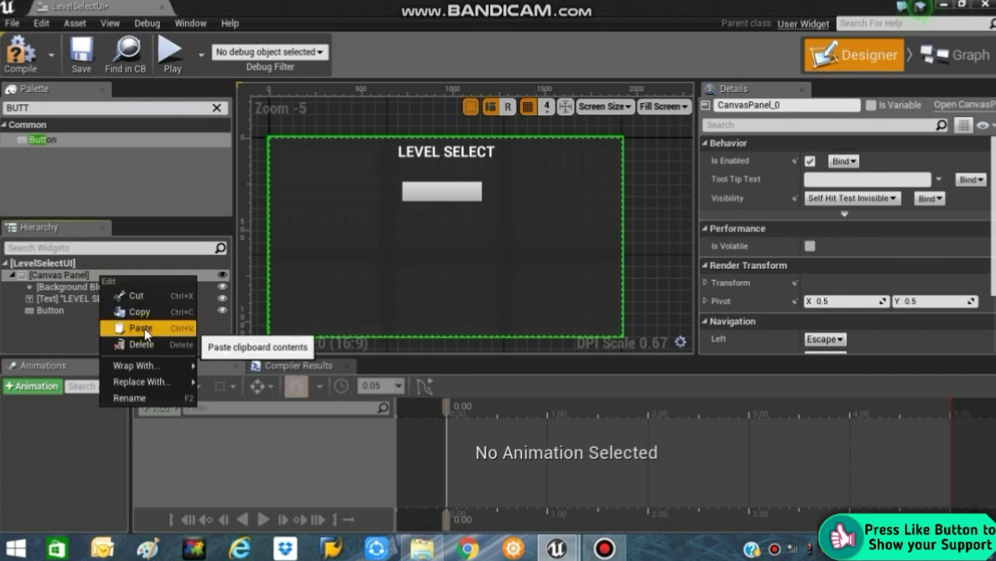
click(143, 326)
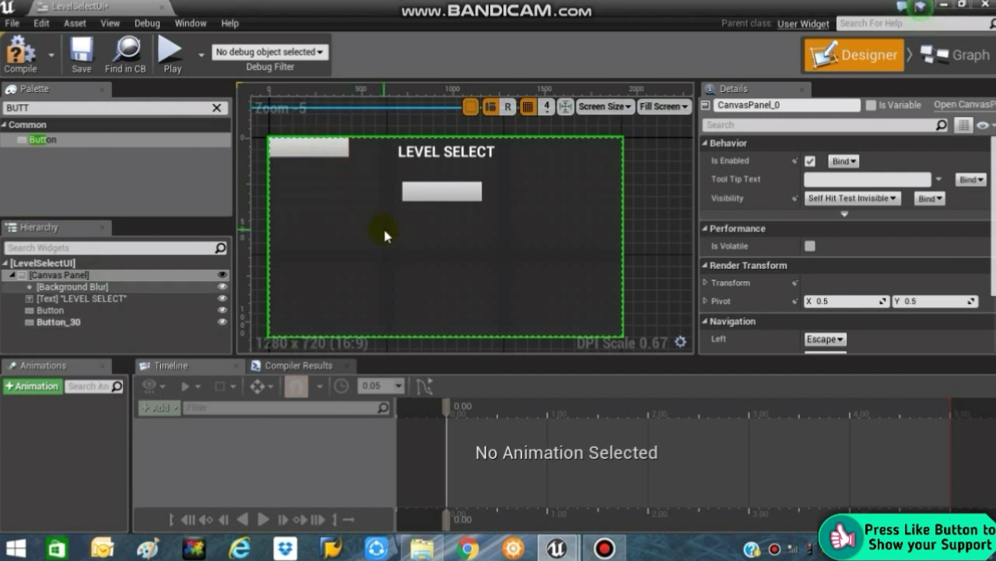
mouse_move(335, 148)
mouse_down()
mouse_move(365, 198)
mouse_move(450, 235)
mouse_move(473, 232)
mouse_up()
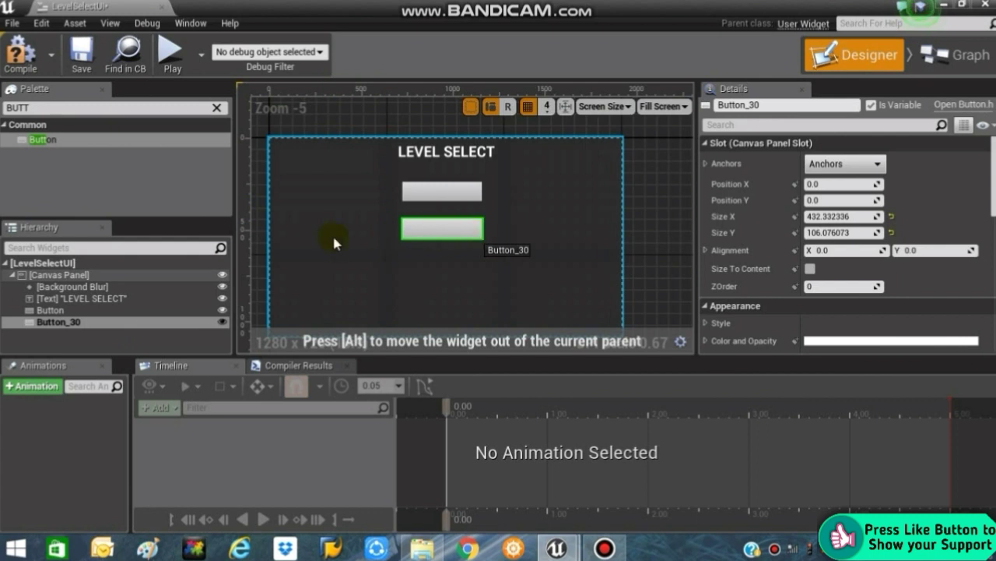
Paste a third button into the Canvas Panel and align it below the second button
right_click(81, 279)
click(113, 328)
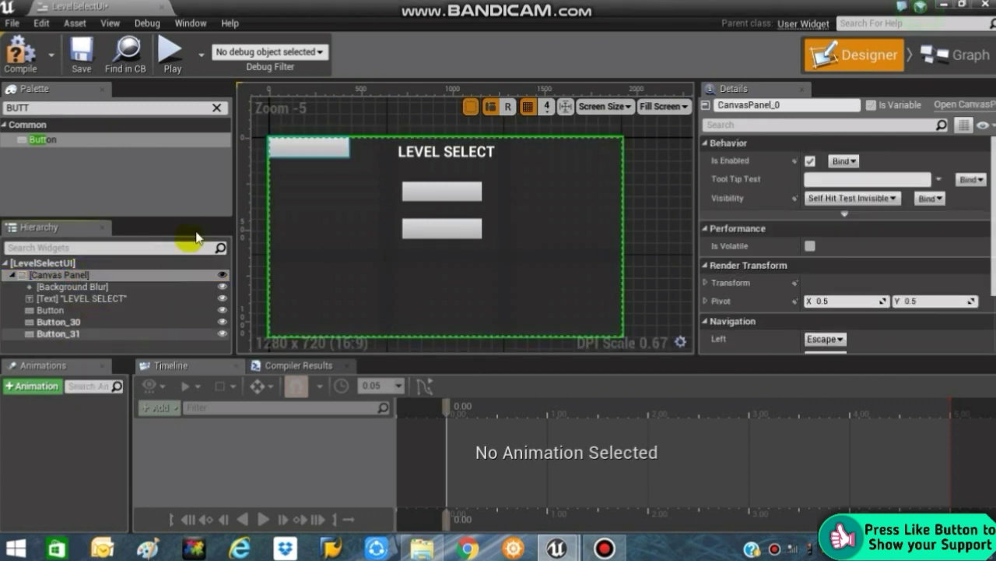
click(326, 148)
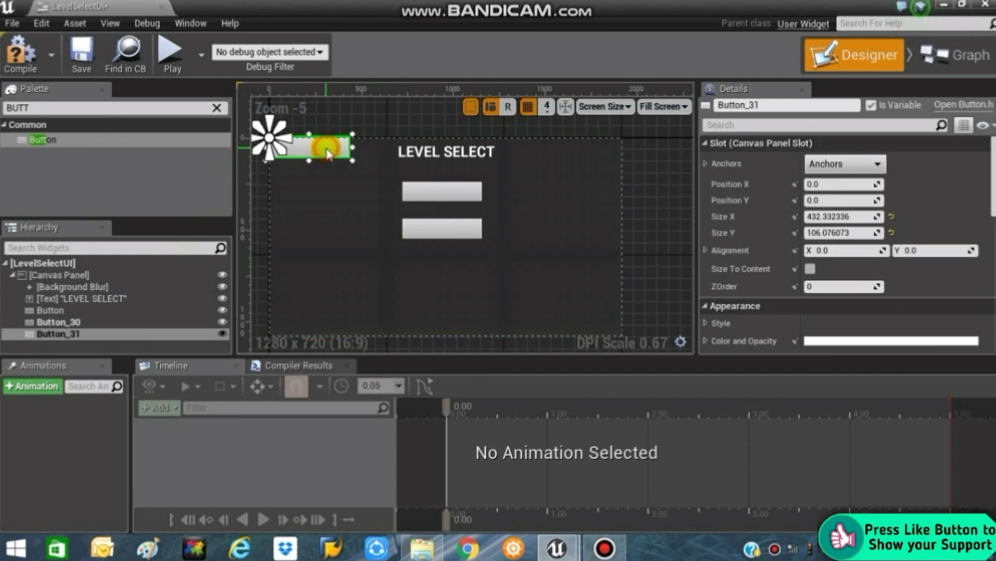
drag(355, 202, 460, 269)
click(511, 256)
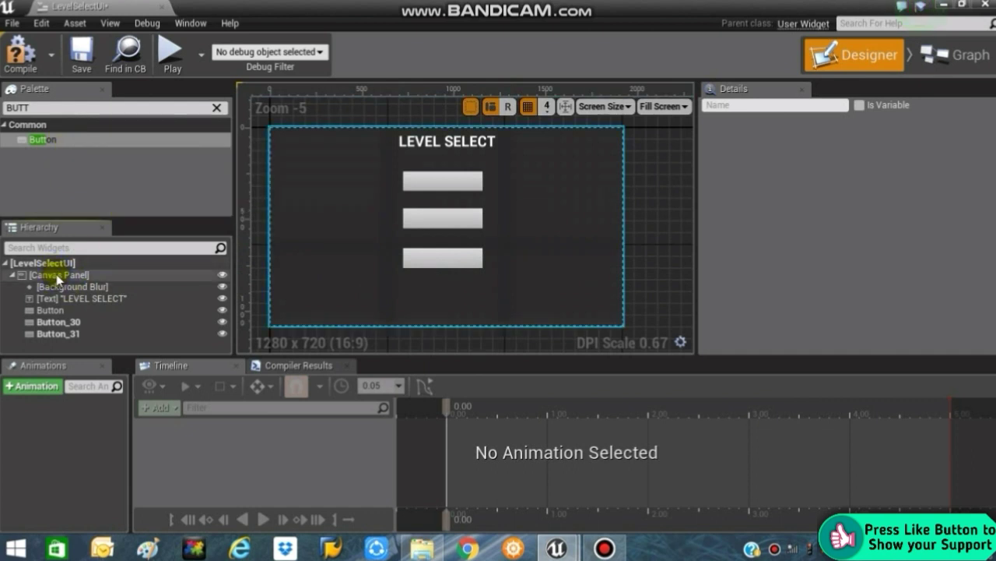
Paste a fourth button into the Canvas Panel and place it near the canvas's lower-right corner at 1444, 936
right_click(58, 278)
click(98, 325)
click(333, 144)
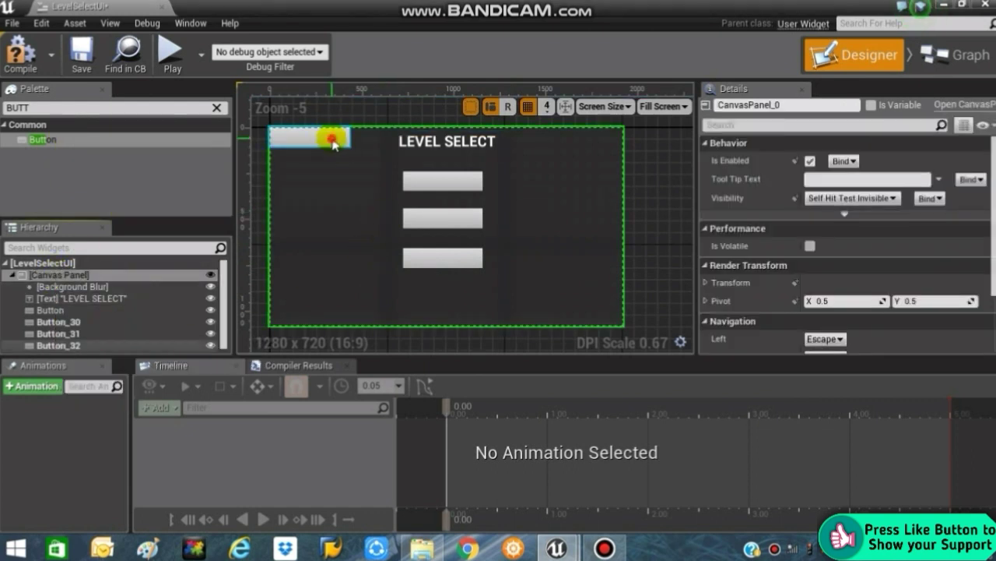
drag(333, 144, 610, 317)
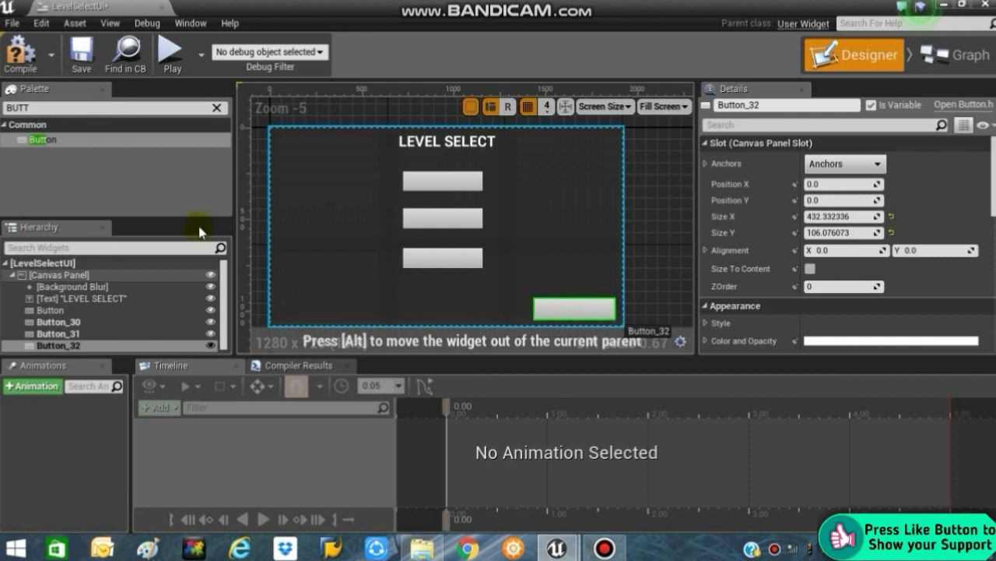
Add a Text widget inside each of the four buttons
click(81, 109)
key(BackSpace)
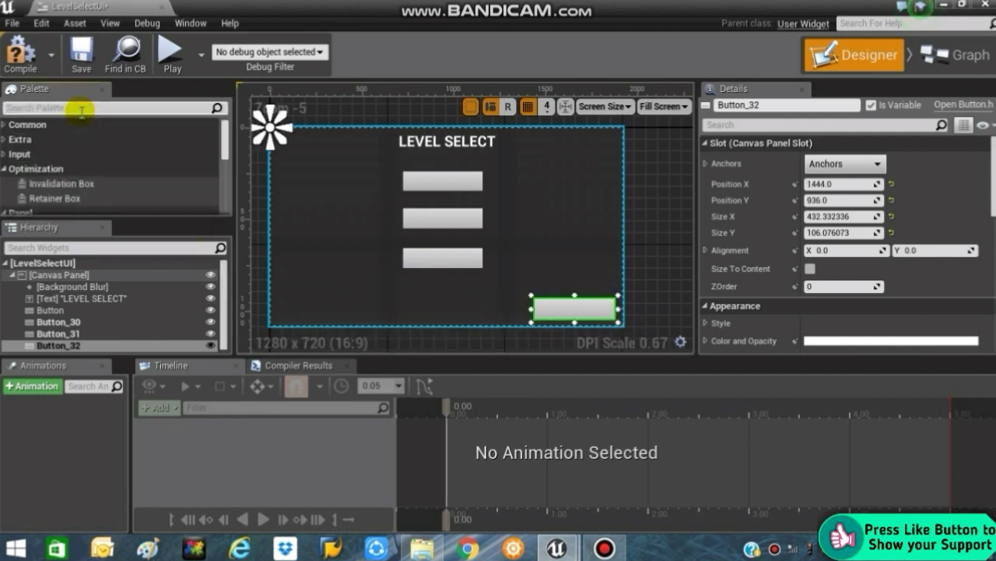
text(text)
drag(79, 129, 446, 183)
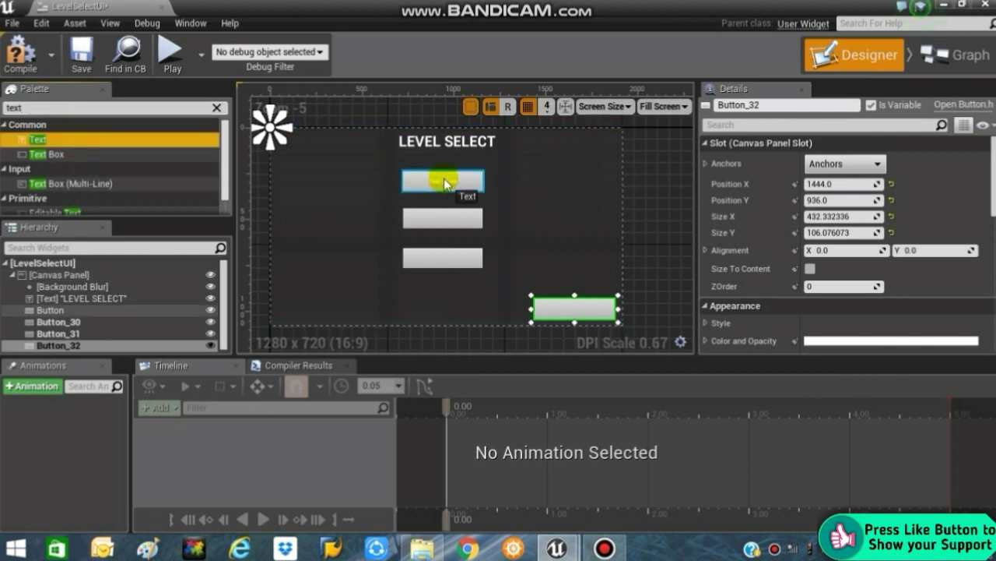
drag(41, 150, 443, 221)
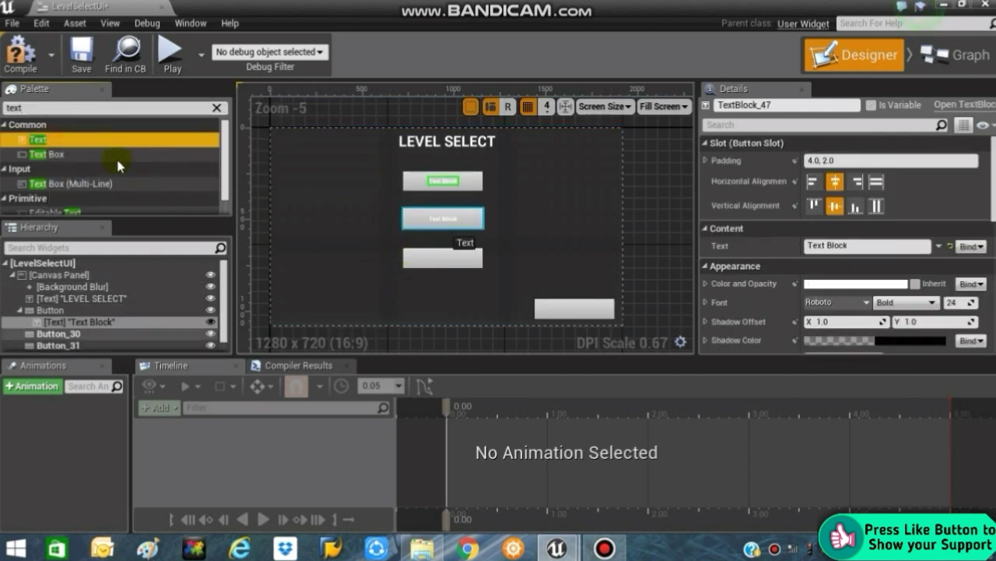
drag(130, 163, 438, 265)
drag(140, 176, 566, 308)
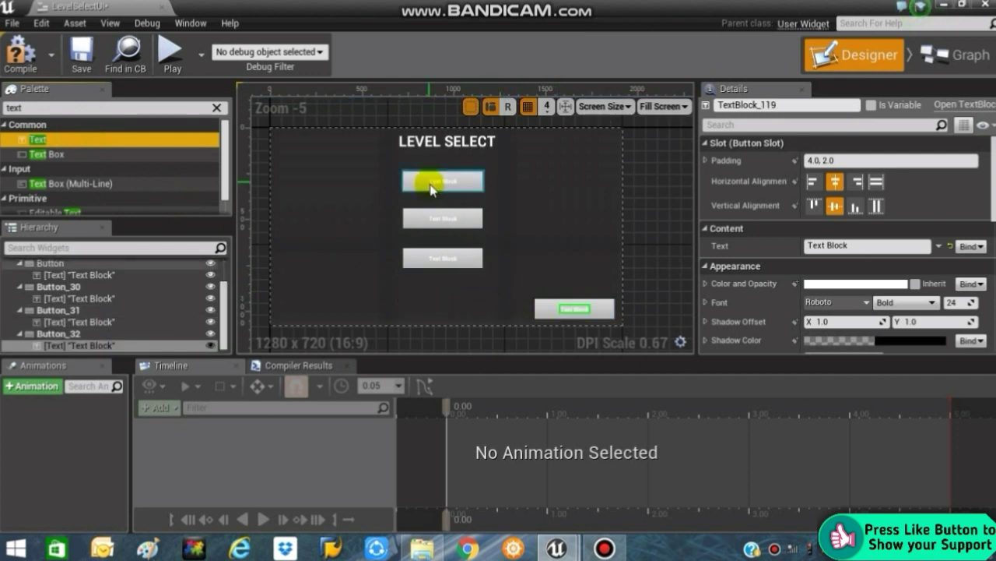
Anchor the three stacked buttons together to the canvas centre
click(471, 183)
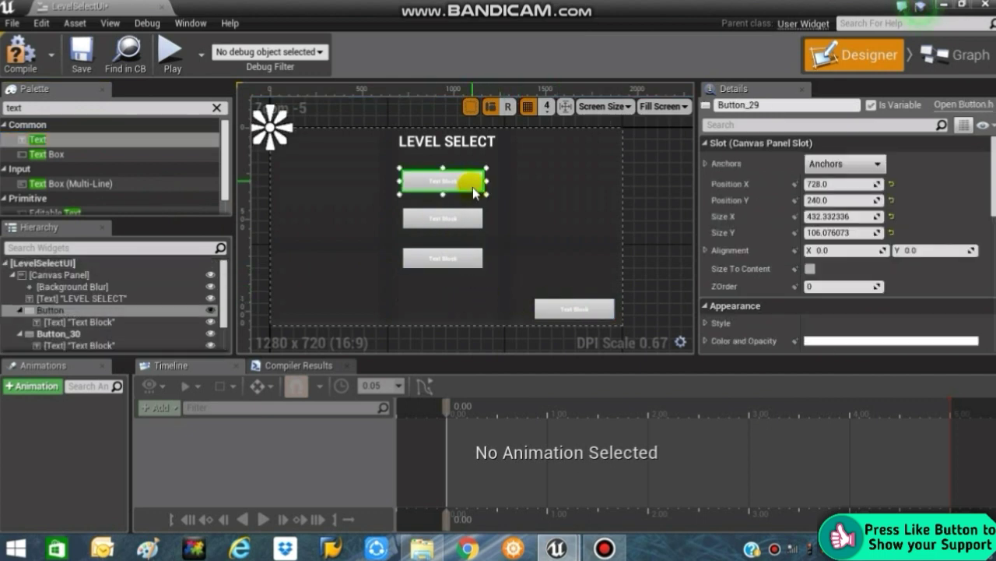
ctrl+click(464, 232)
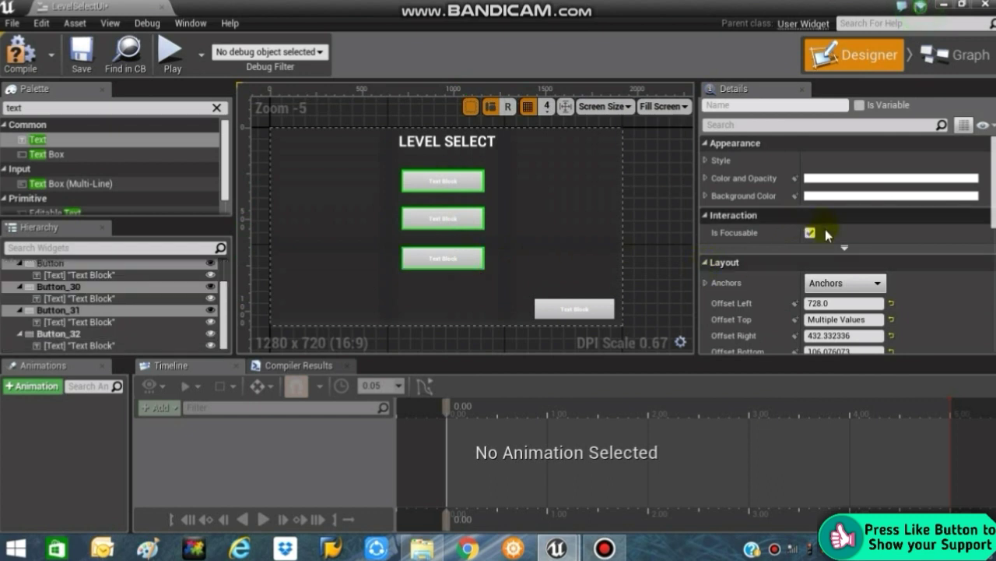
click(861, 283)
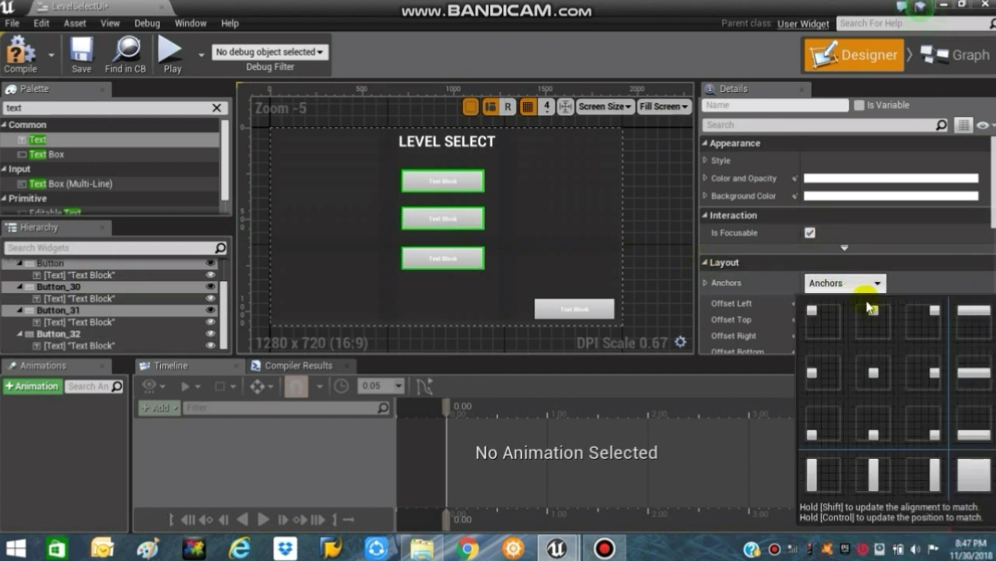
click(874, 372)
Anchor the separate corner button to the canvas's bottom-right corner
click(604, 311)
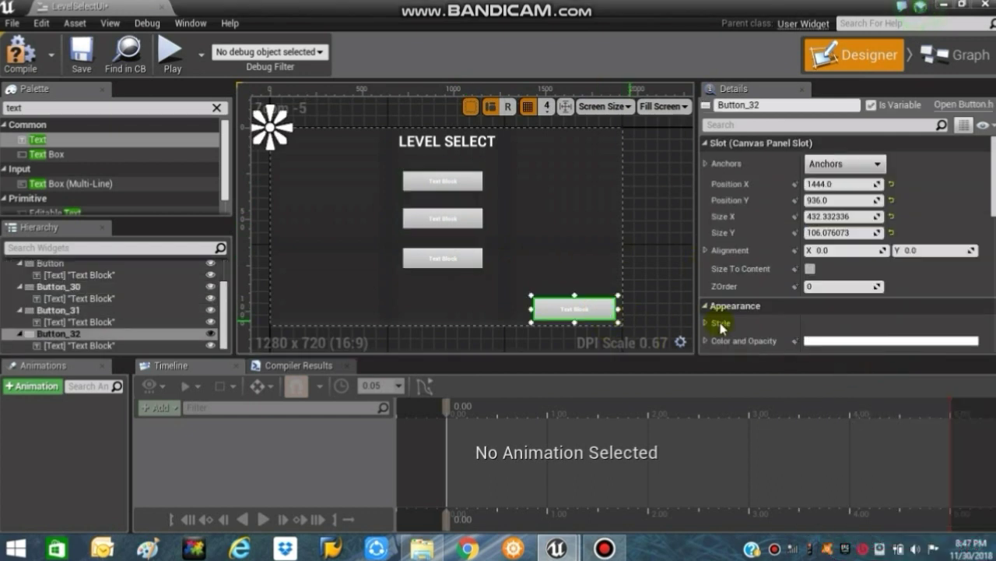
click(837, 164)
click(928, 318)
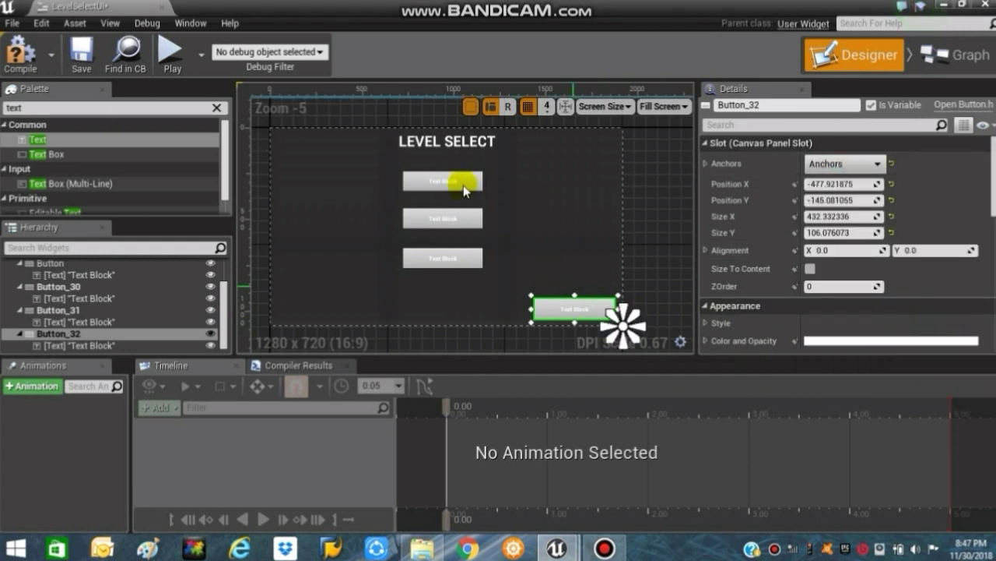
Label the three stacked buttons Level1, Level2 and Level3 from top to bottom
click(461, 184)
drag(861, 245, 748, 254)
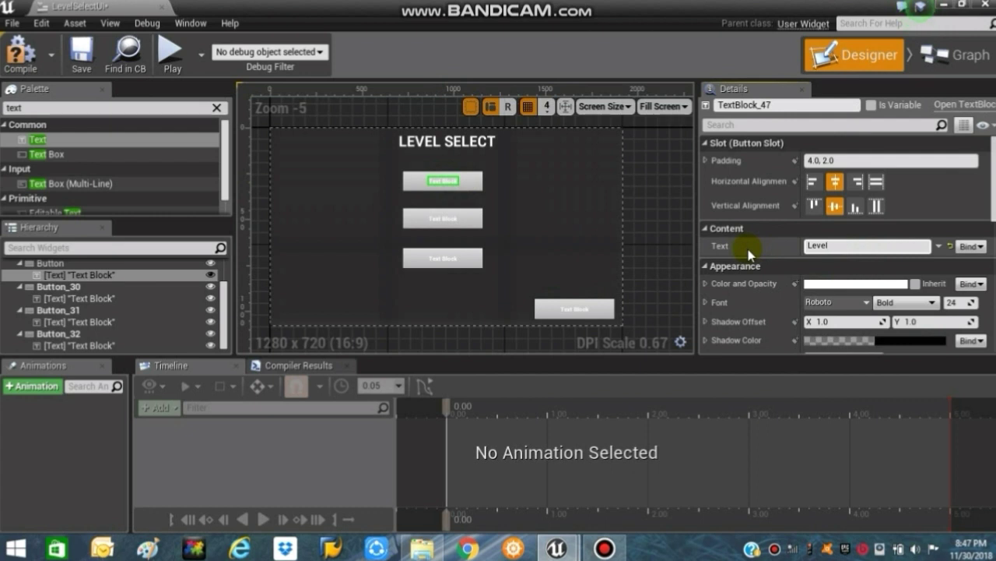
click(448, 220)
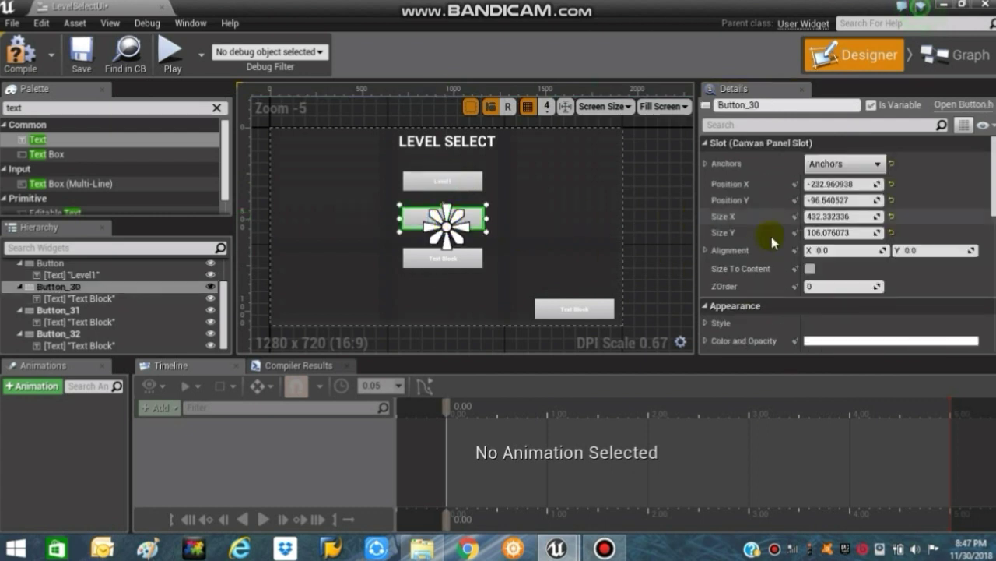
scroll(443, 220, up, 5)
click(471, 228)
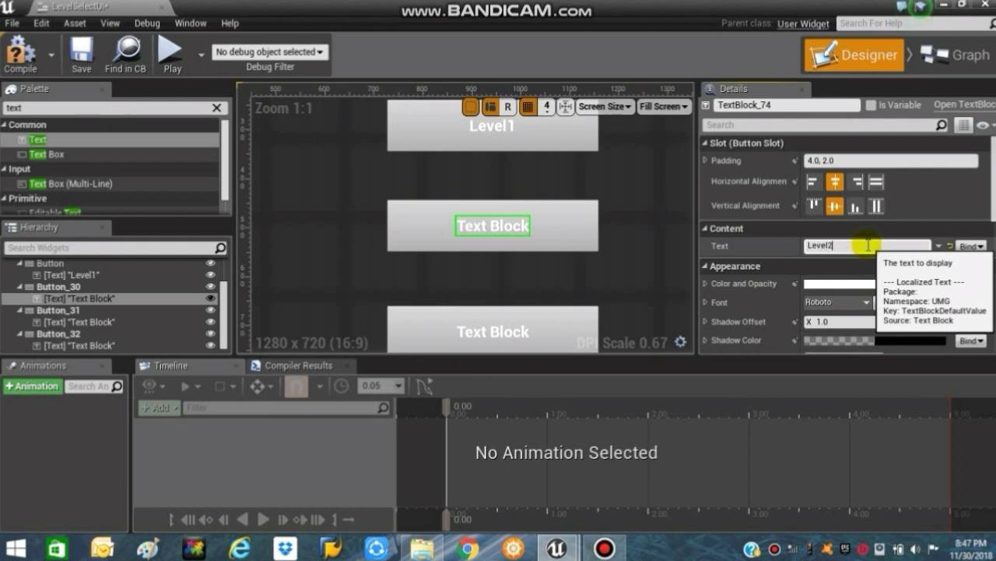
click(502, 330)
click(872, 246)
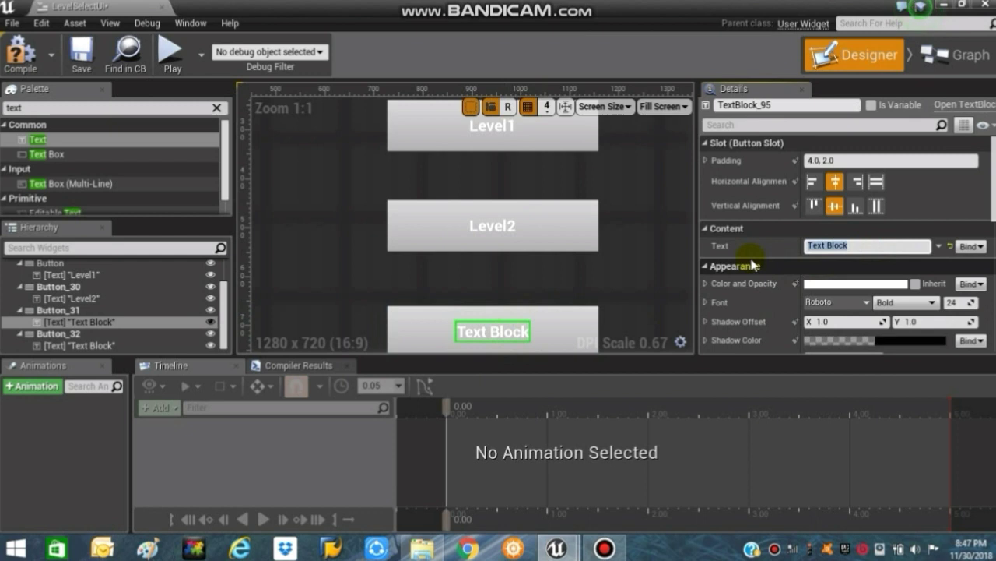
text(Level3)
key(Return)
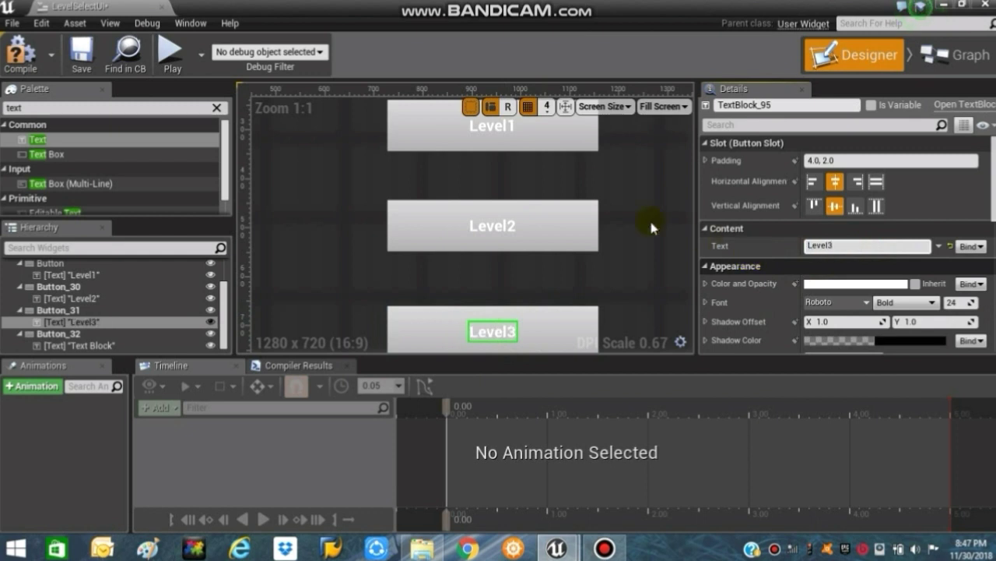
Change the text of the canvas's lower-right button to Reset Data
scroll(620, 240, down, 4)
right_drag(596, 222, 531, 198)
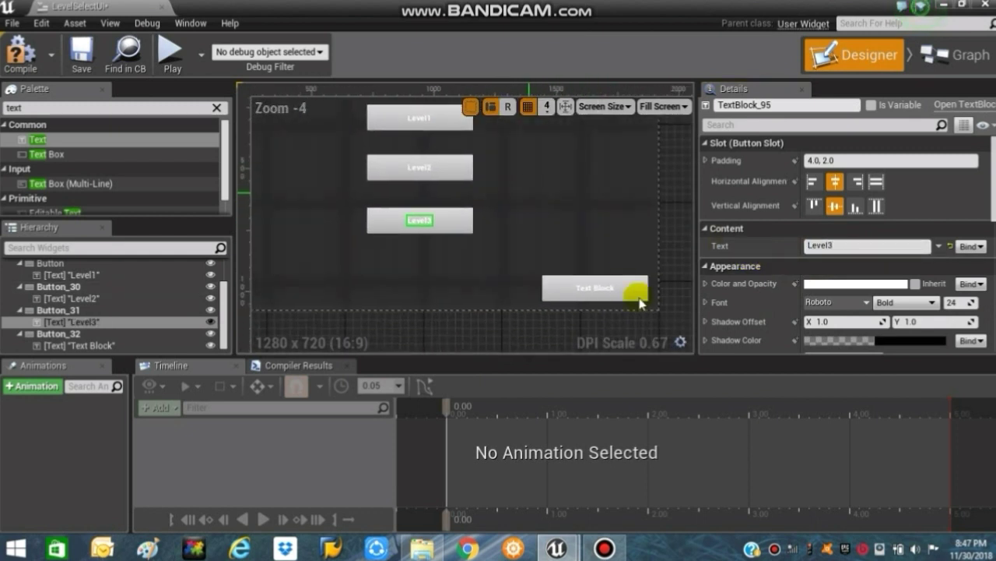
click(591, 287)
drag(875, 246, 781, 247)
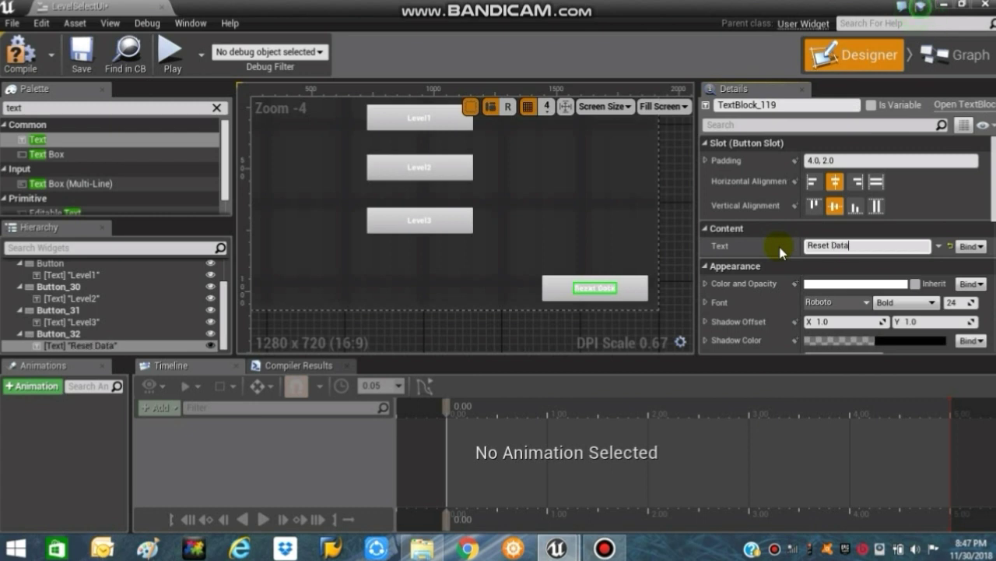
Commit the Reset Data label and review the whole LEVEL SELECT layout with its four buttons
key(Return)
scroll(521, 212, down, 2)
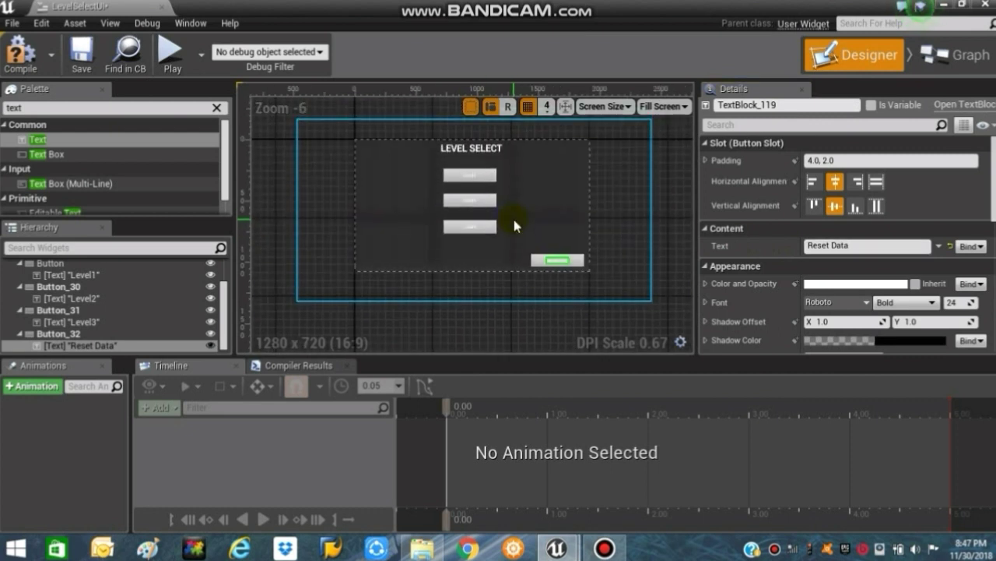
scroll(514, 225, up, 1)
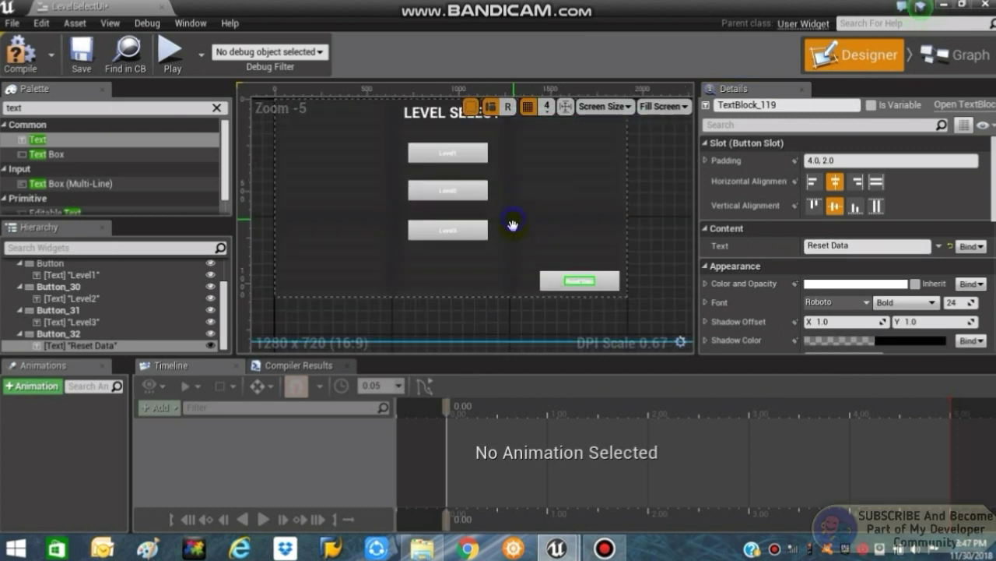
right_drag(514, 219, 514, 228)
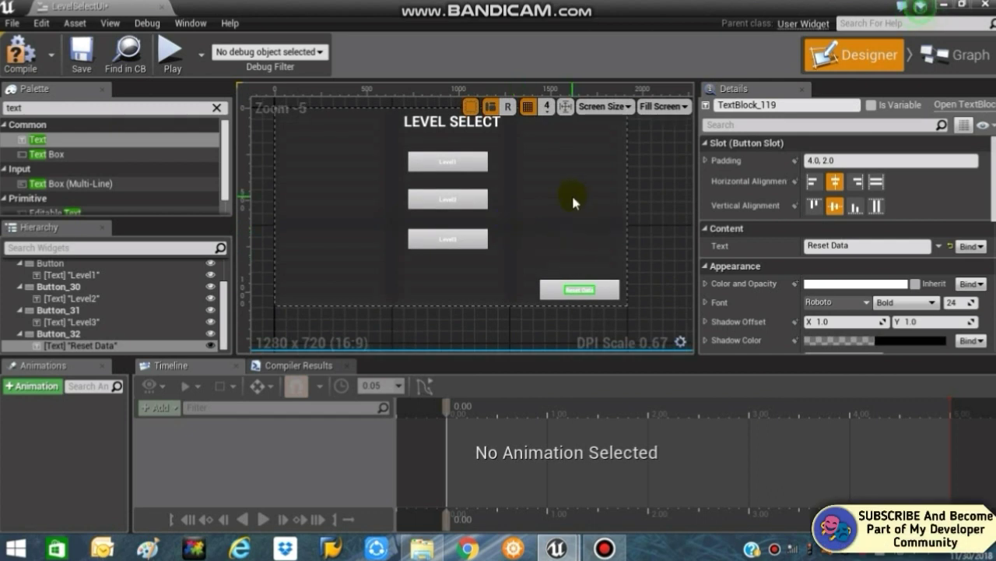
scroll(573, 202, down, 1)
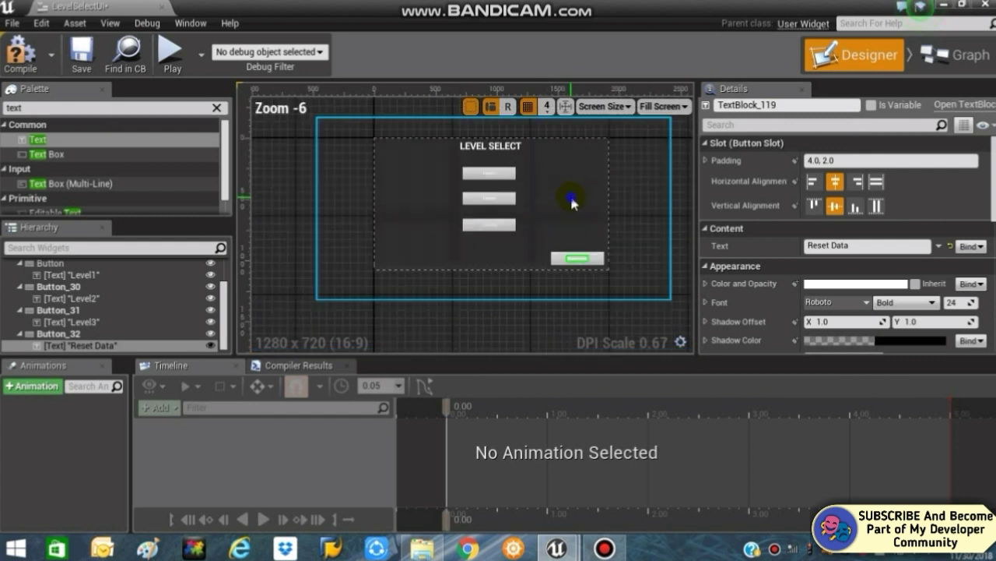
right_drag(573, 202, 569, 216)
scroll(569, 212, up, 2)
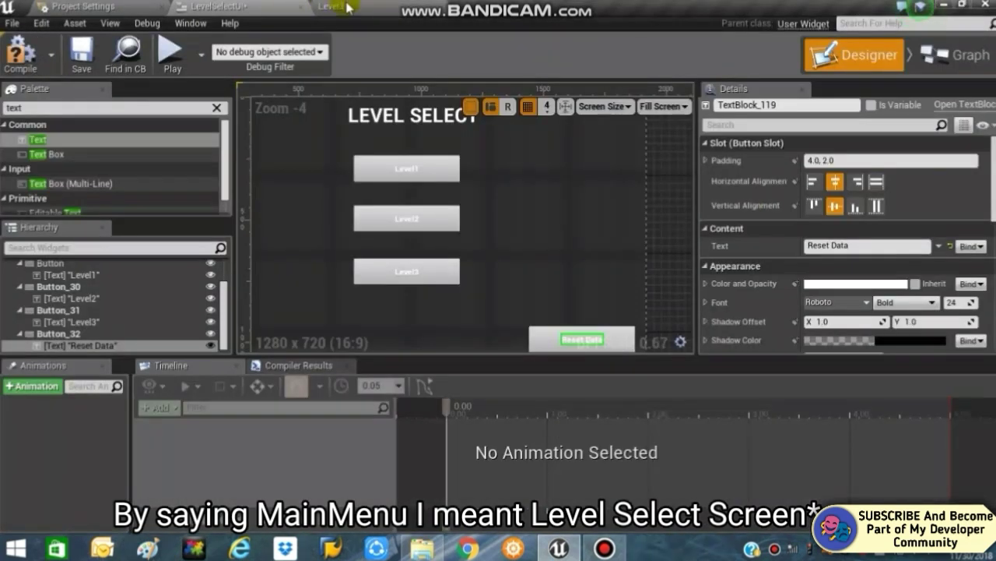
Duplicate the Level map as Main-menulvl and open the copy, saving the modified content
click(348, 7)
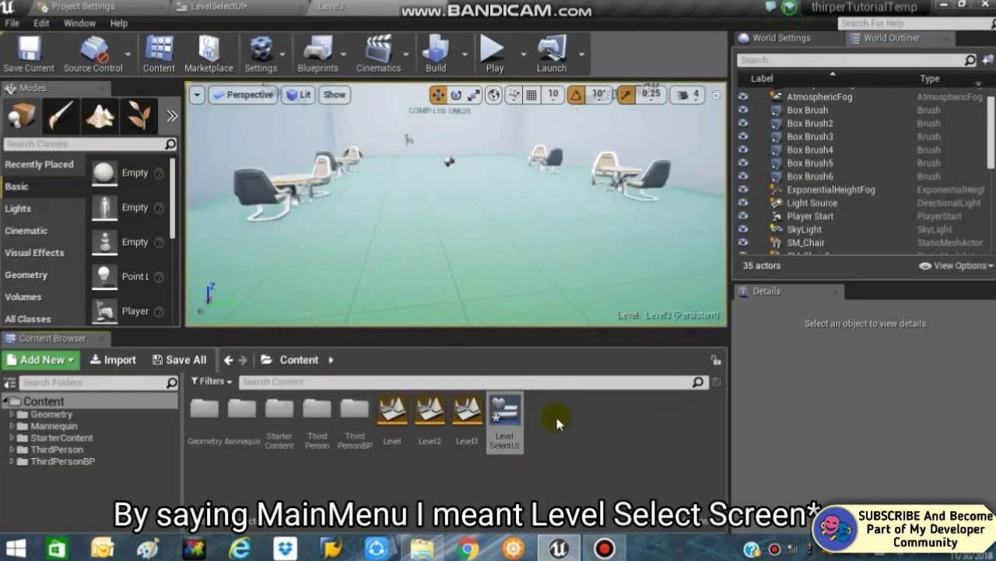
right_click(394, 409)
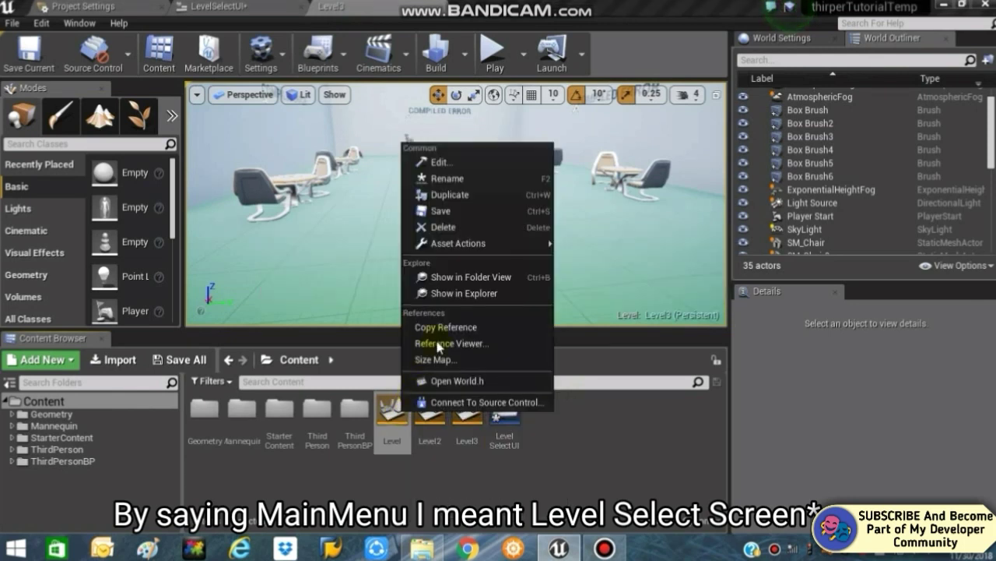
click(456, 203)
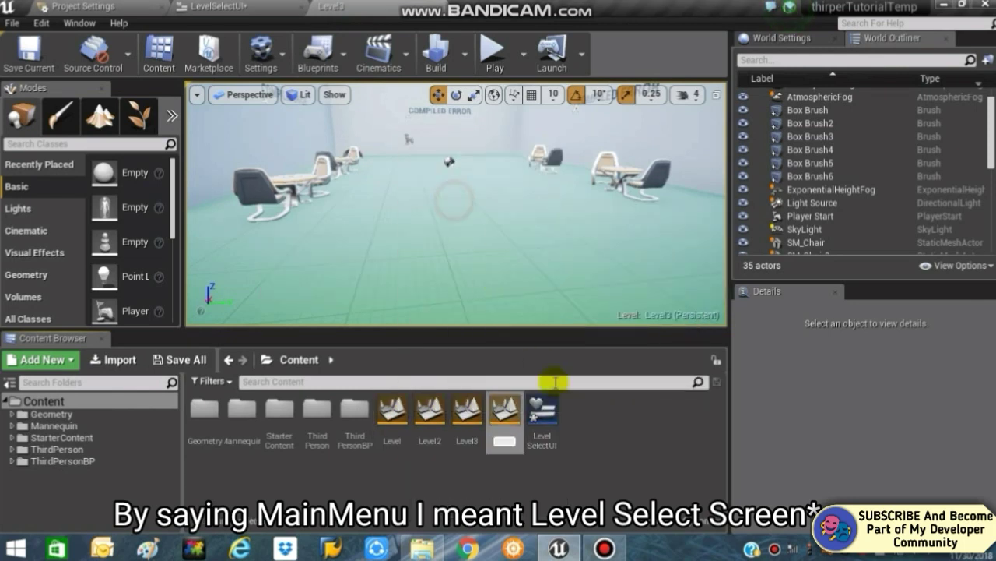
key(BackSpace)
text(Ma)
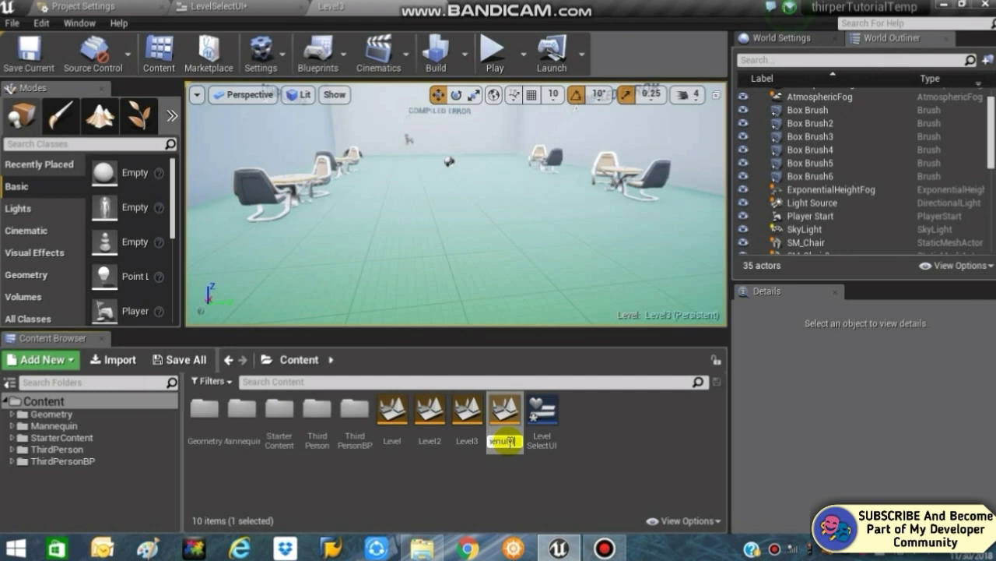
key(Return)
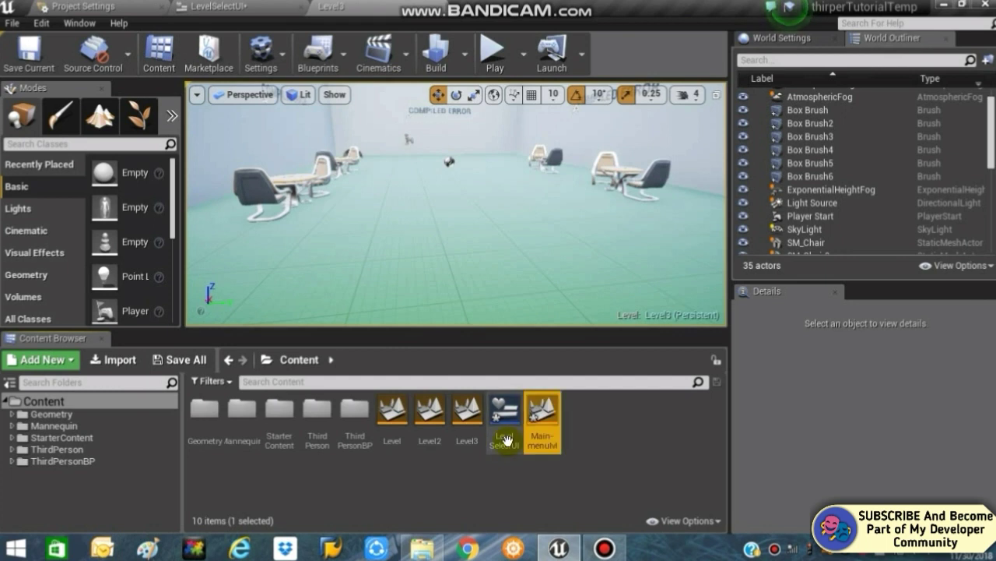
double_click(545, 423)
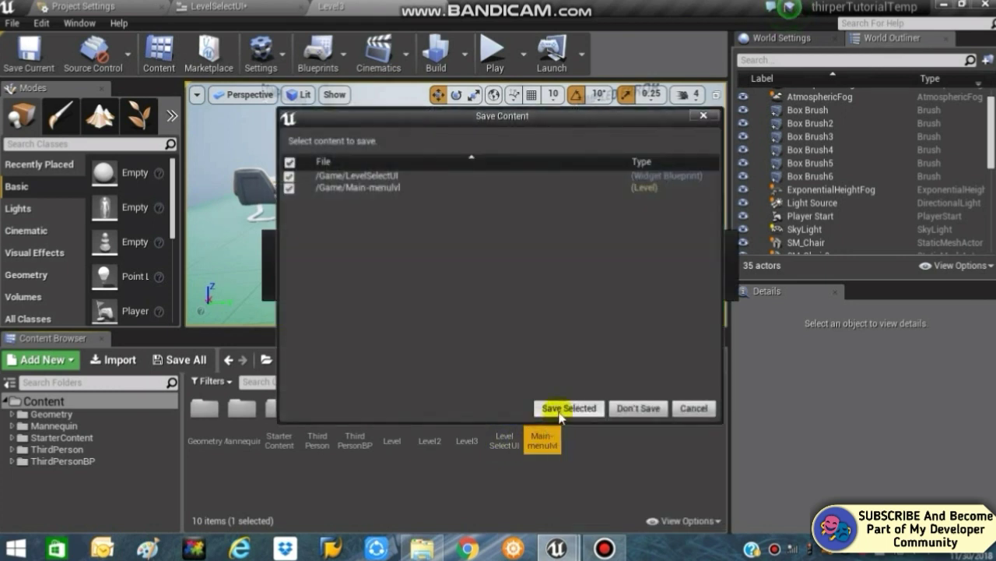
click(560, 346)
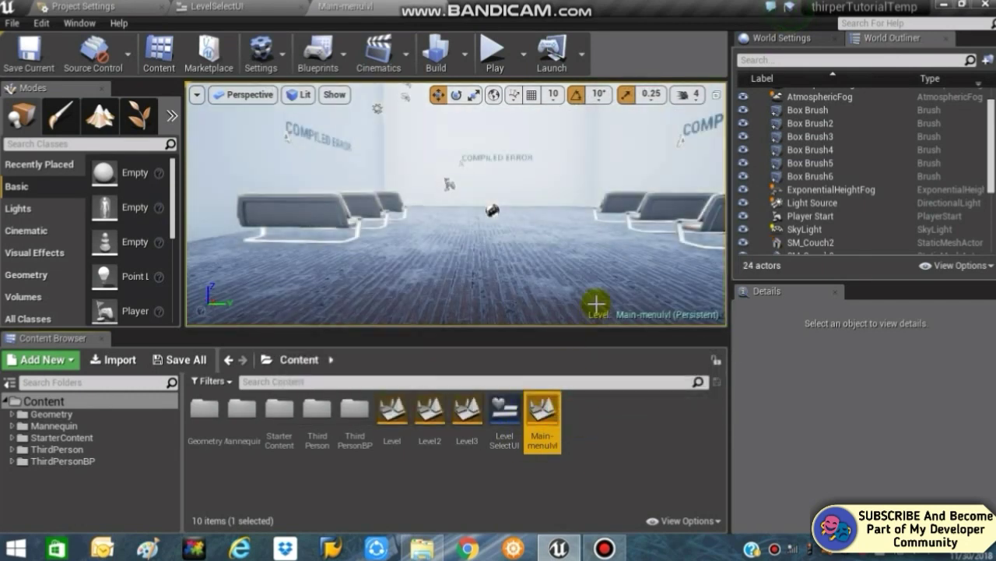
Delete all seven couches and the Player Start from the Main-menulvl level
right_drag(570, 237, 417, 230)
click(320, 270)
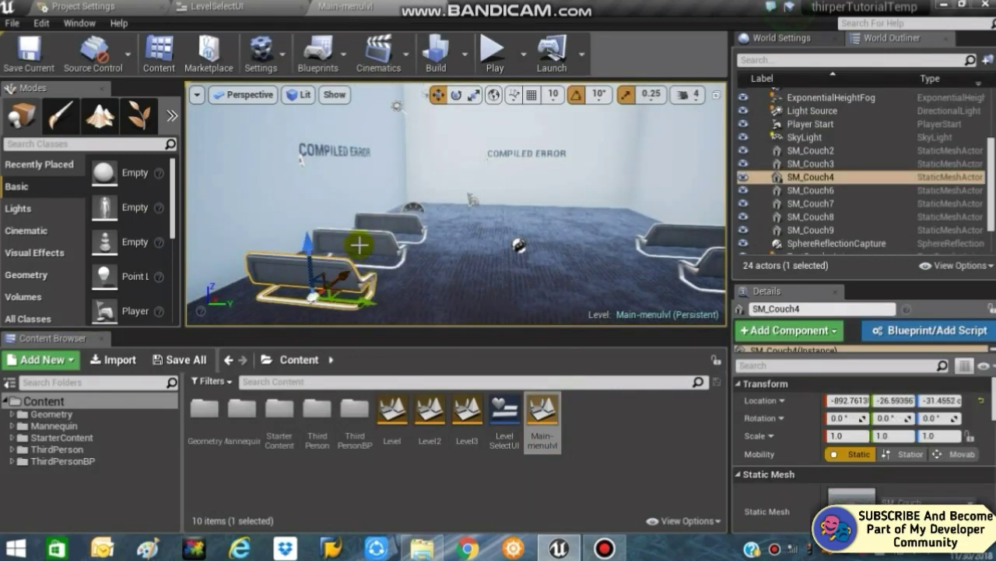
ctrl+click(400, 219)
ctrl+click(411, 220)
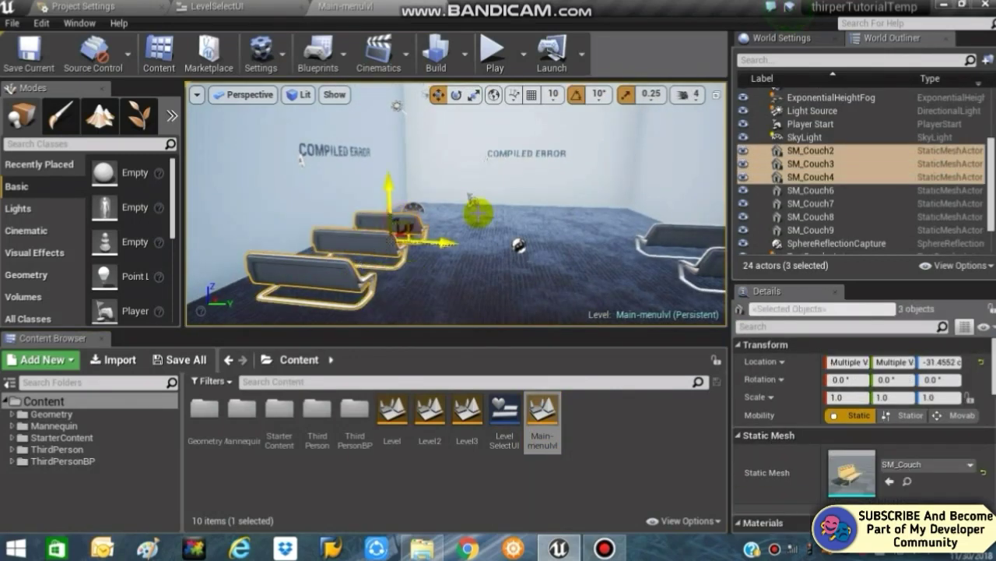
ctrl+click(475, 204)
drag(510, 202, 540, 205)
right_drag(543, 225, 516, 227)
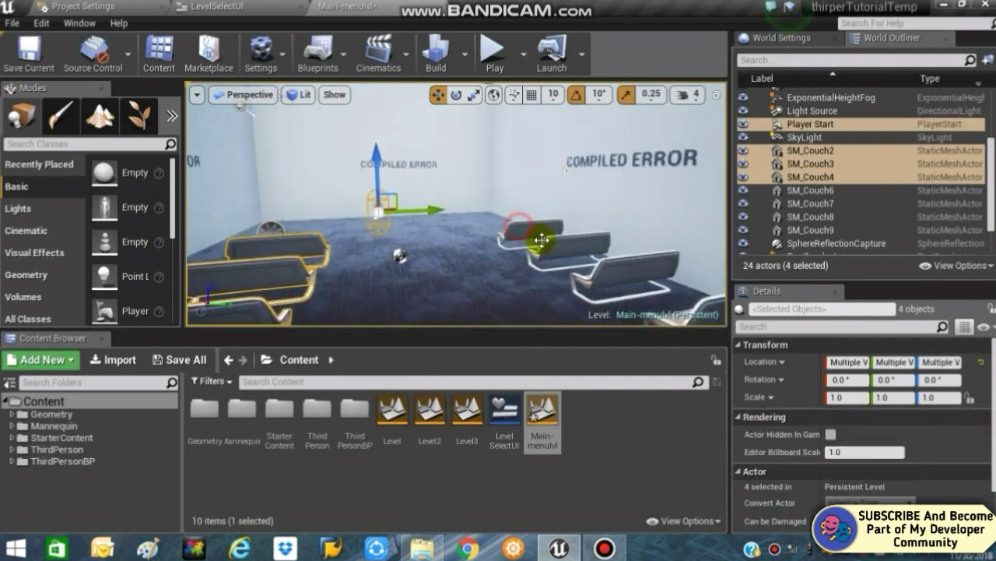
ctrl+click(520, 231)
ctrl+click(584, 254)
ctrl+click(627, 270)
right_drag(627, 270, 628, 271)
ctrl+click(629, 272)
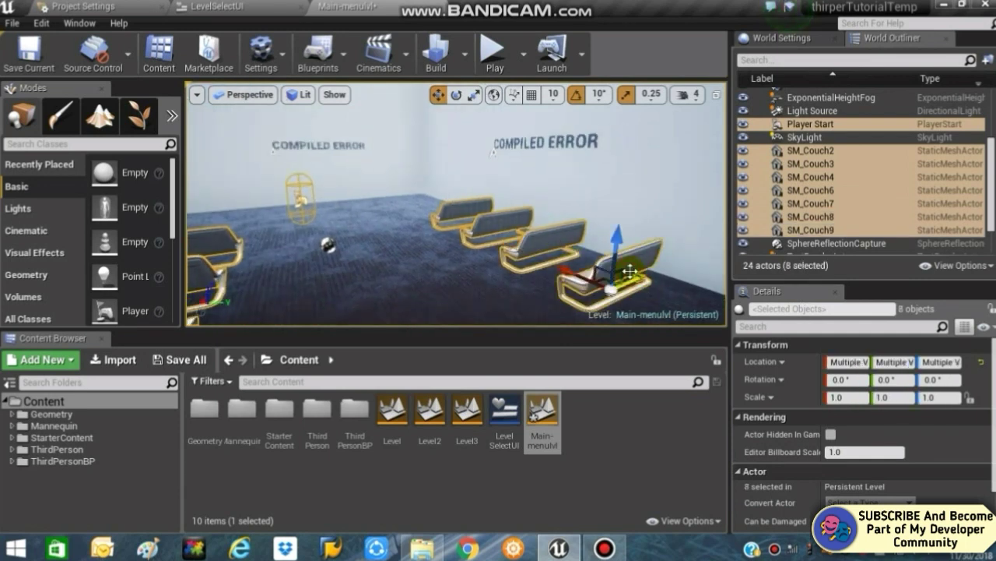
key(Delete)
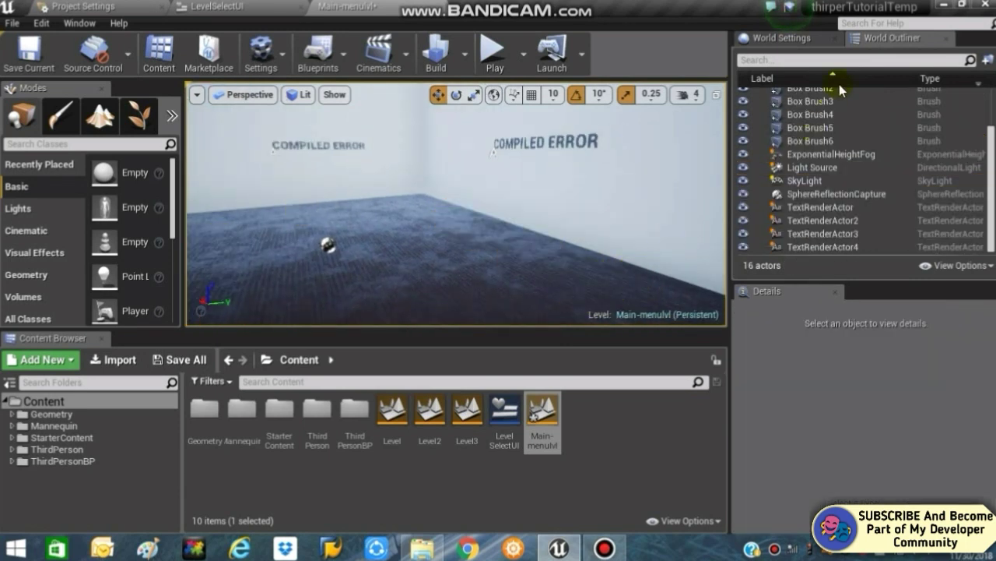
Set the Main-menulvl level's GameMode Override to None and save all modified content
click(775, 39)
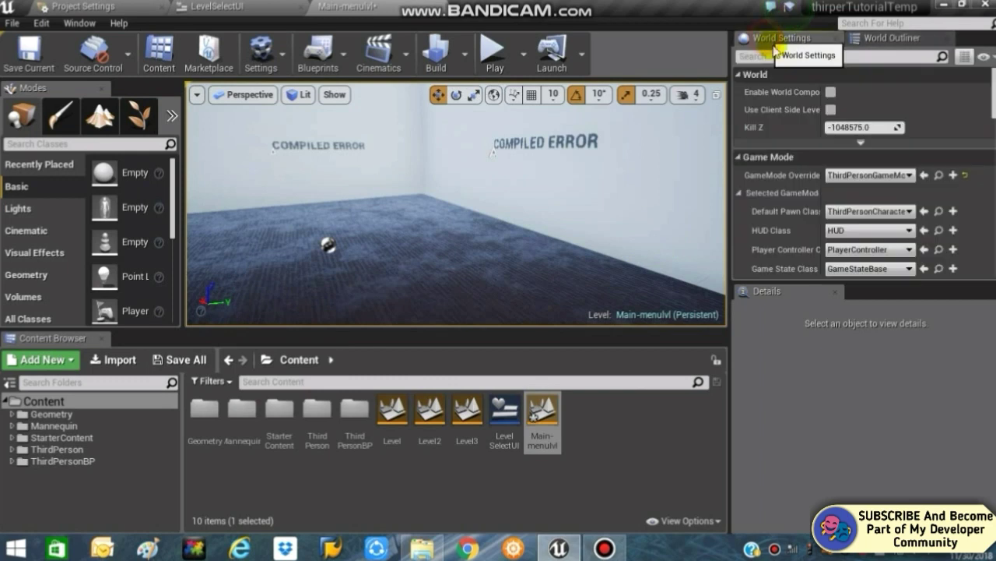
click(885, 175)
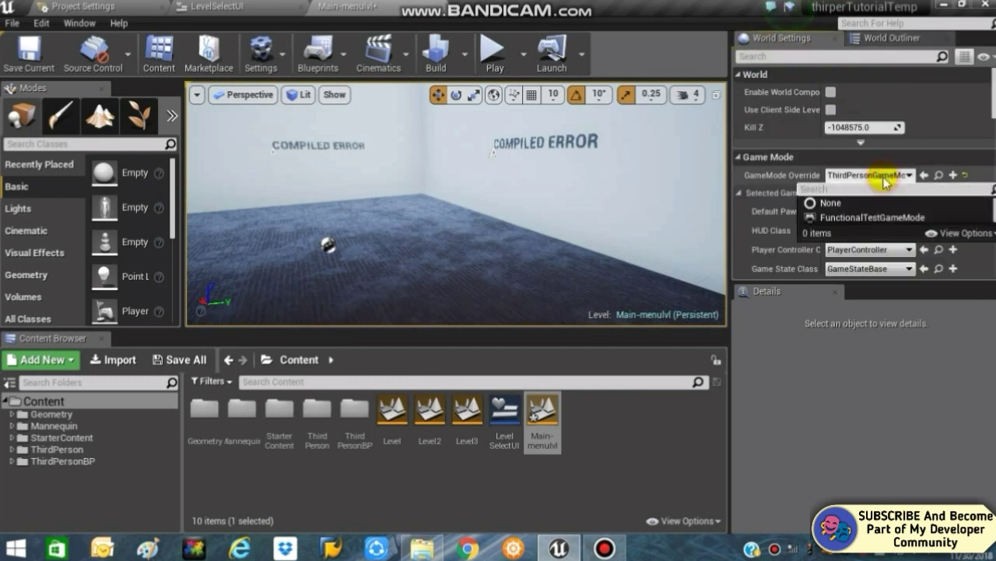
click(832, 204)
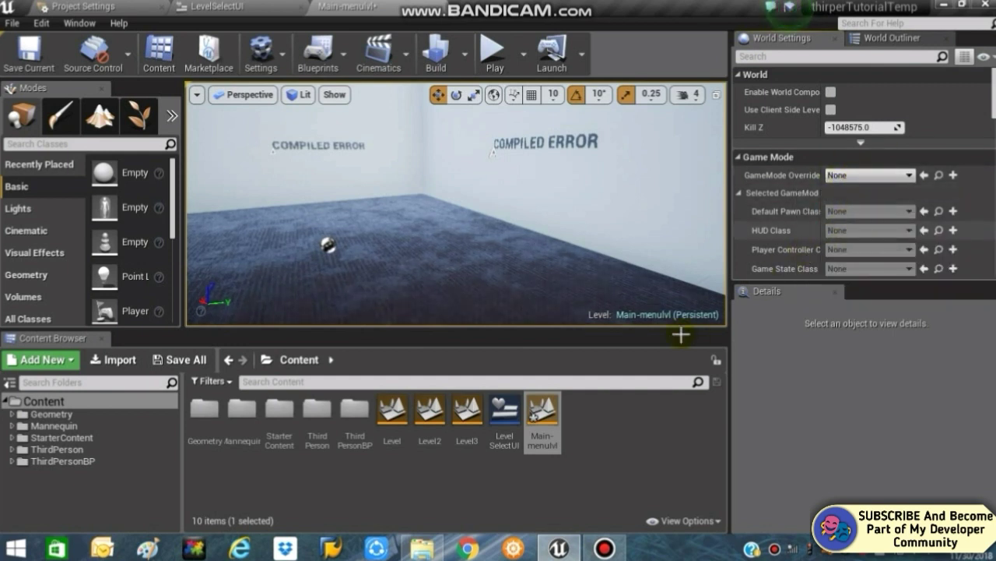
click(179, 359)
click(631, 406)
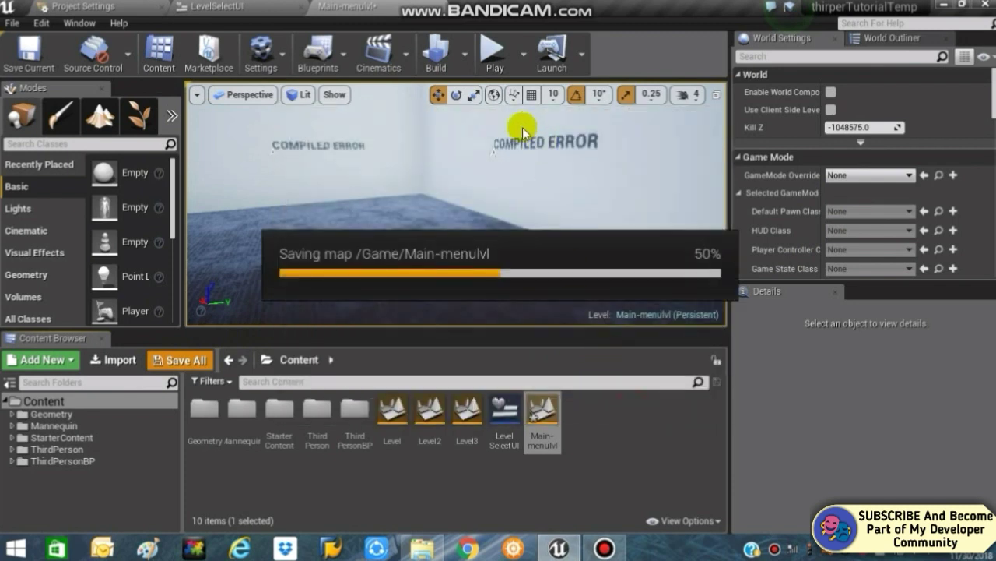
Open the Main-menulvl level blueprint and move the Event BeginPlay node up and to the left, away from Event Tick
click(319, 53)
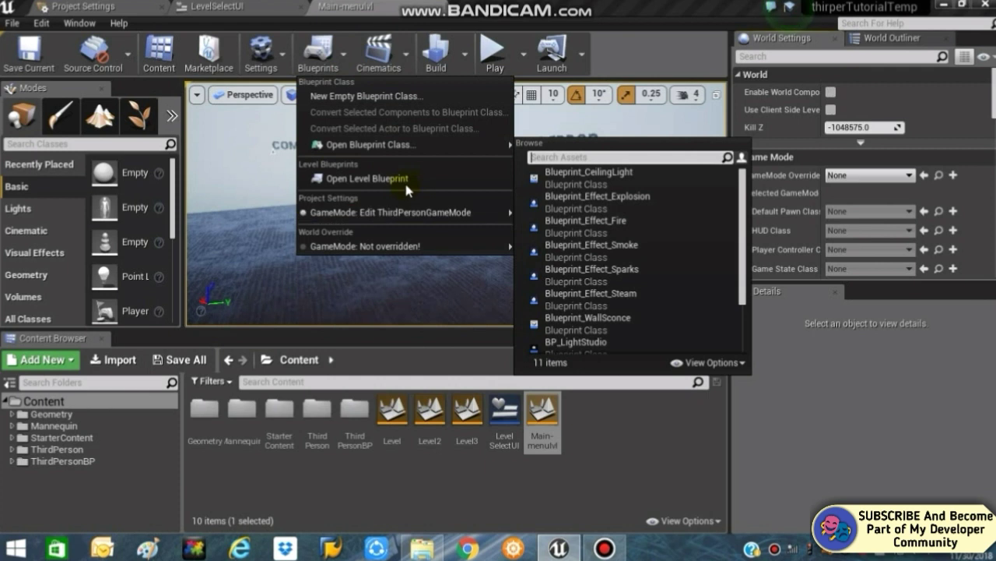
click(405, 180)
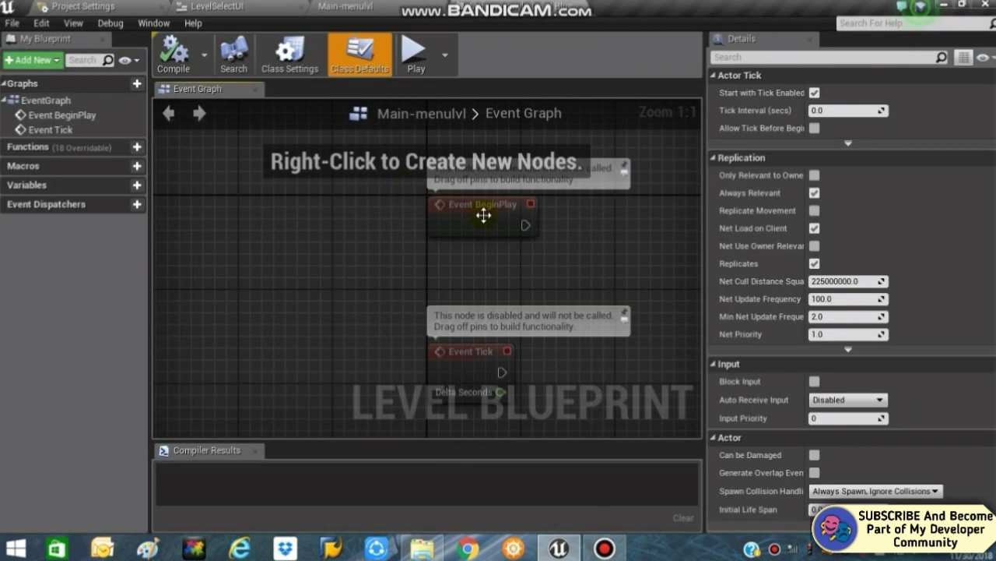
drag(483, 213, 305, 167)
right_drag(312, 211, 296, 289)
click(291, 242)
drag(292, 243, 208, 175)
right_drag(315, 267, 378, 289)
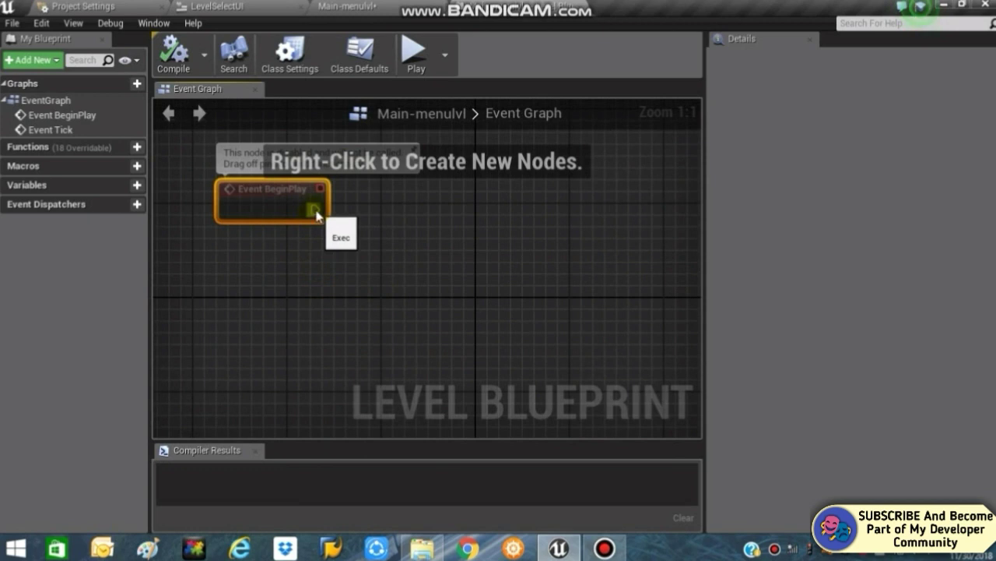
mouse_move(317, 216)
mouse_down()
mouse_move(369, 216)
mouse_move(315, 212)
mouse_up()
Return to the Main-menulvl level and place a Camera actor on the dark floor of the room
click(241, 7)
click(346, 6)
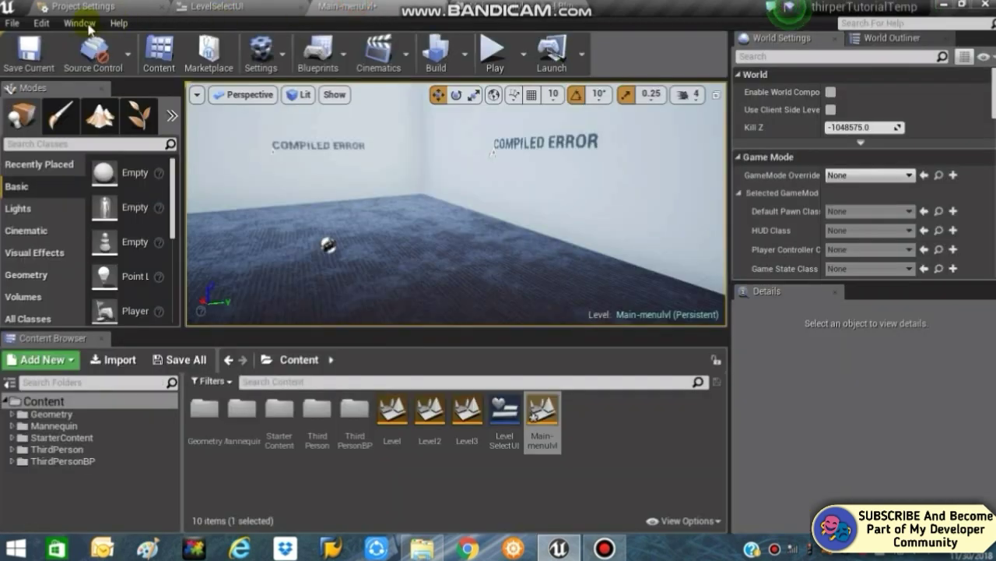
click(338, 196)
right_drag(342, 202, 191, 238)
drag(348, 141, 341, 200)
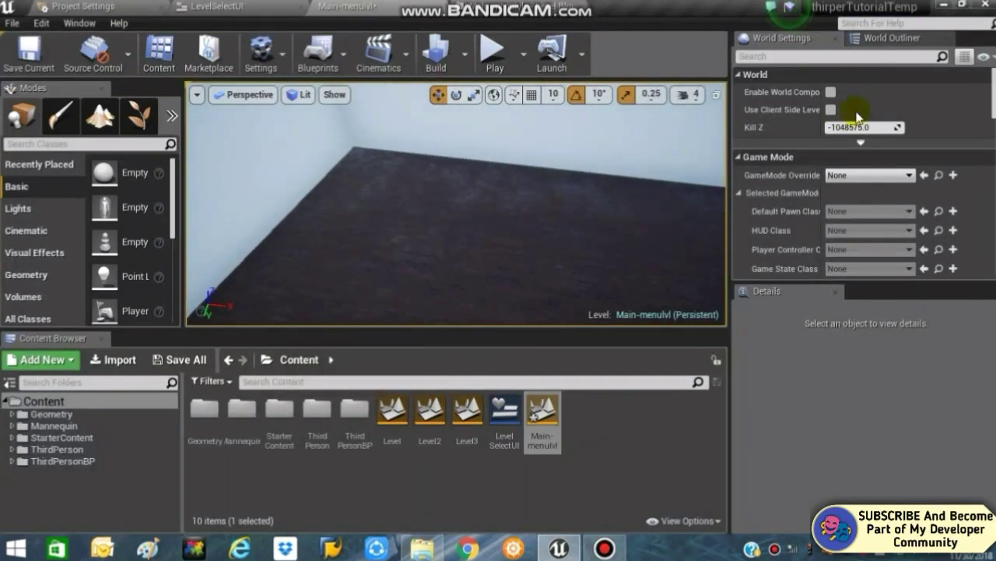
click(888, 37)
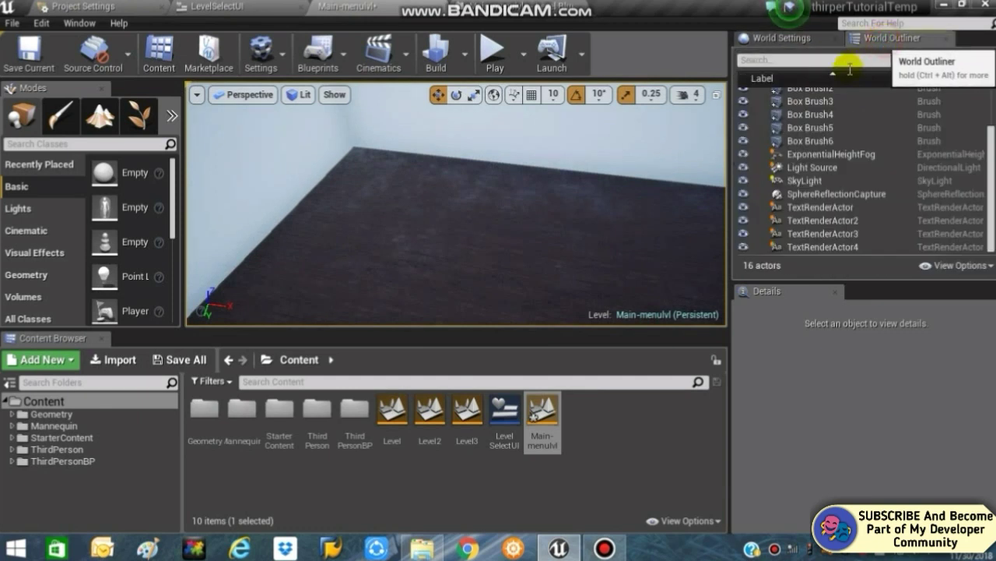
click(77, 143)
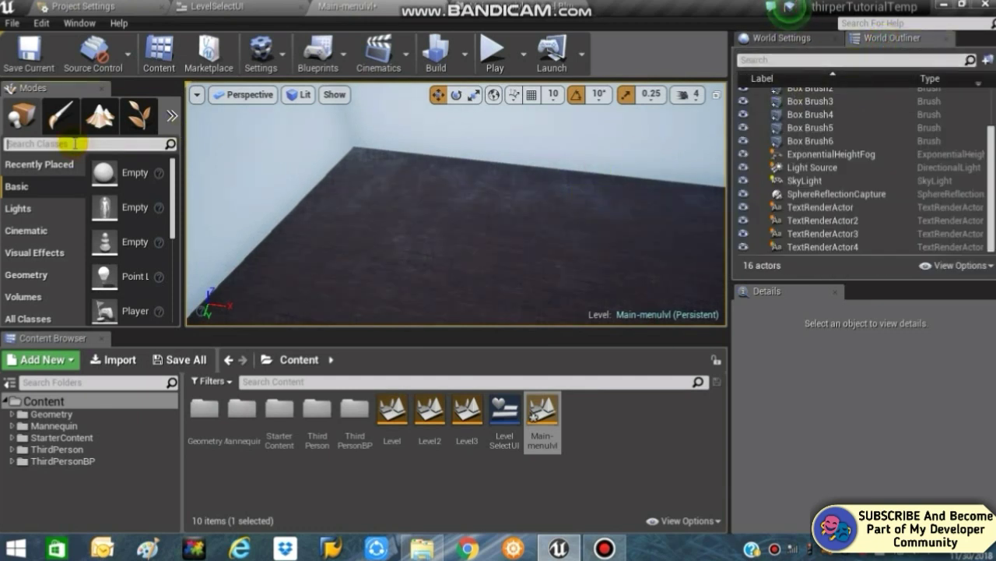
text(cam)
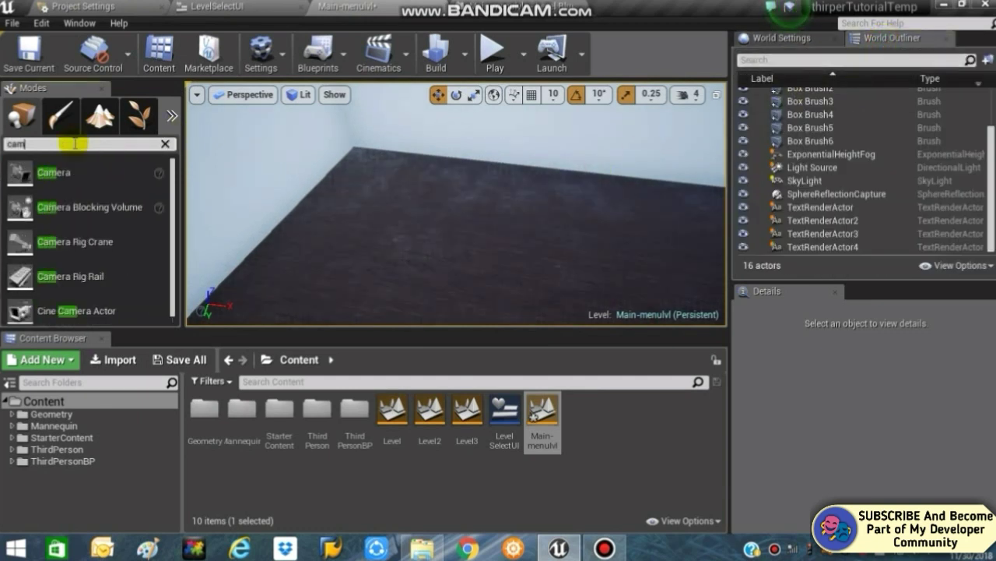
text(era)
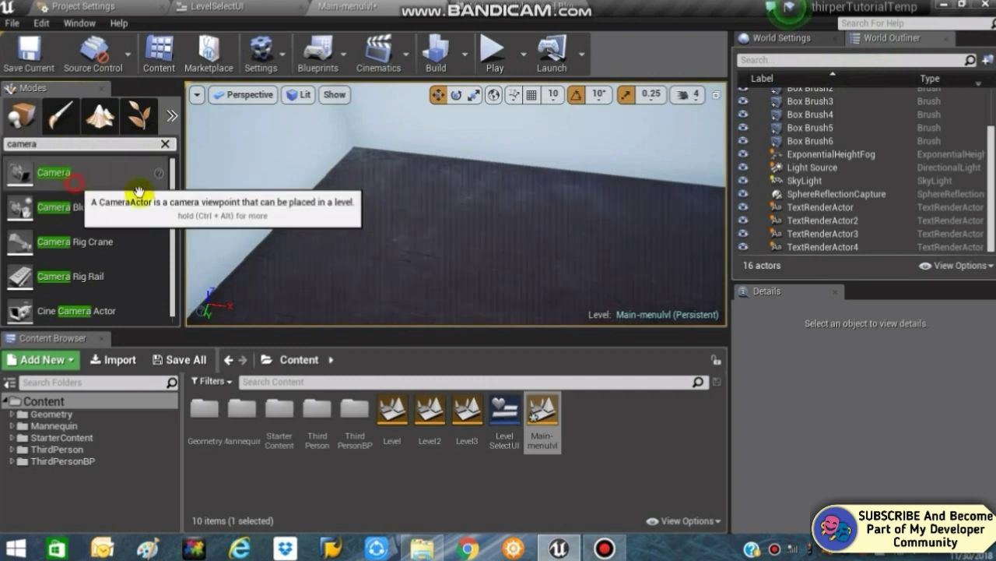
drag(74, 173, 528, 254)
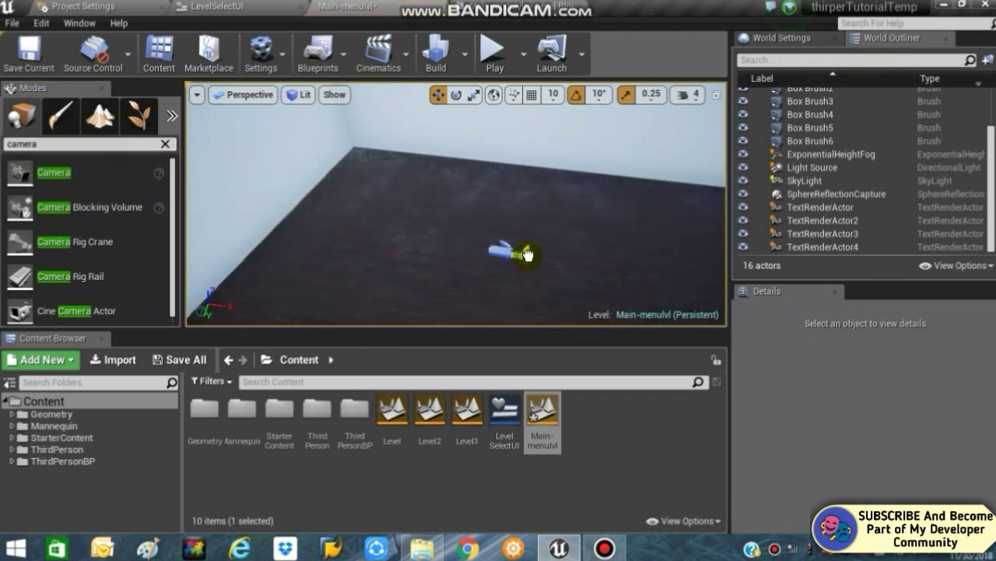
click(584, 245)
Raise the CameraActor above the floor and move it into the room to about X -1077, Y 451, Z 118
right_click(523, 211)
right_drag(523, 211, 510, 227)
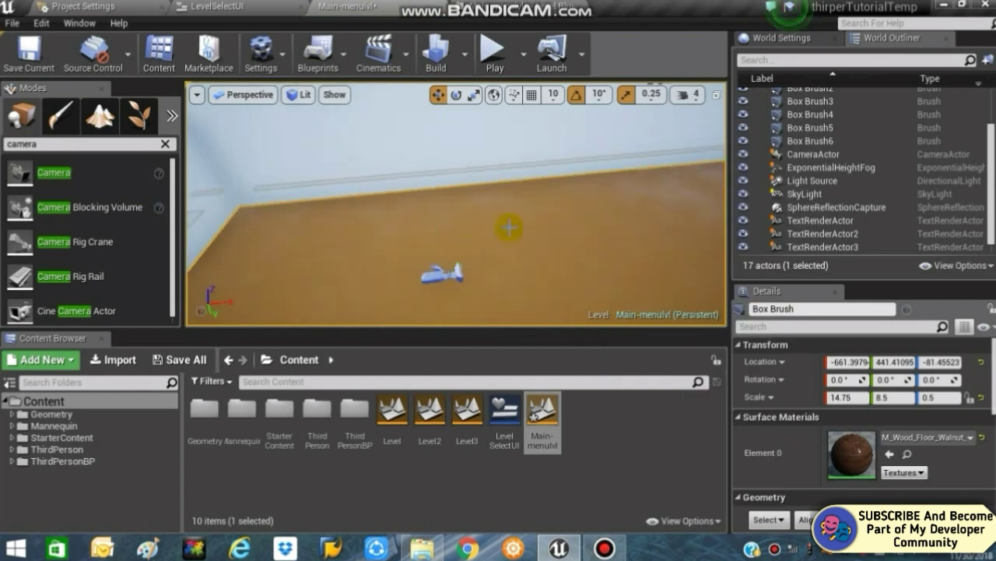
click(438, 274)
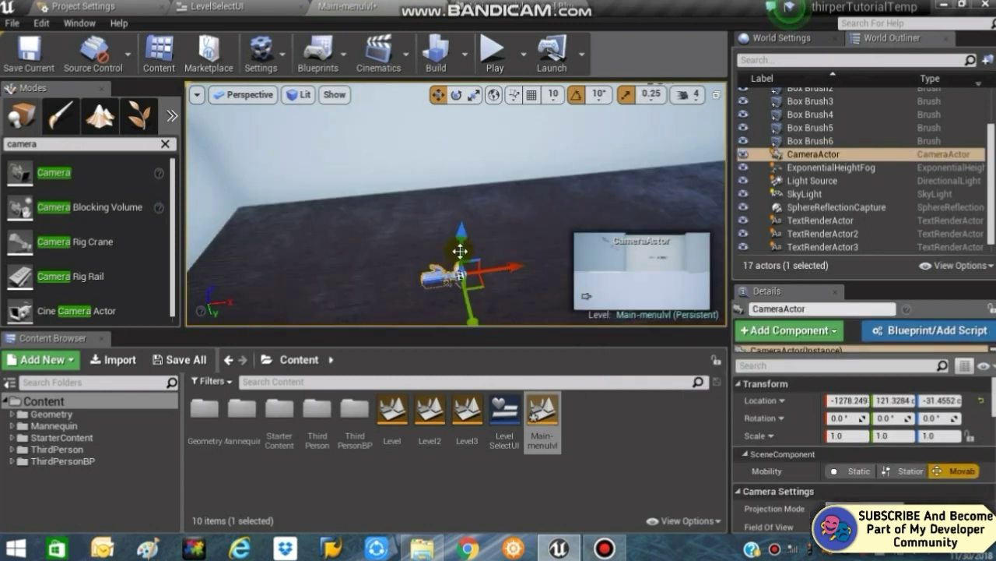
drag(460, 247, 467, 186)
drag(471, 262, 488, 322)
right_drag(411, 232, 387, 260)
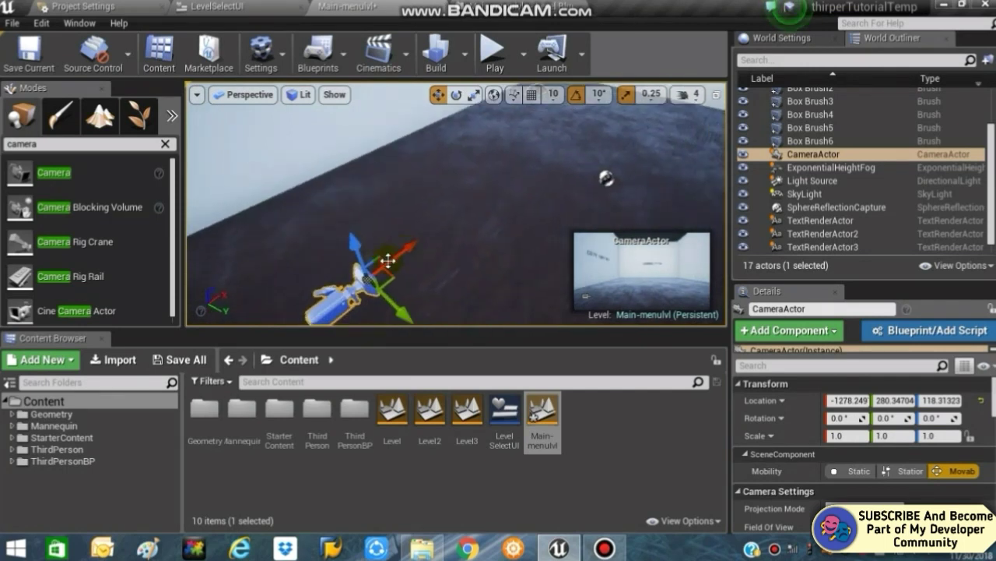
drag(397, 257, 601, 297)
right_drag(438, 221, 475, 240)
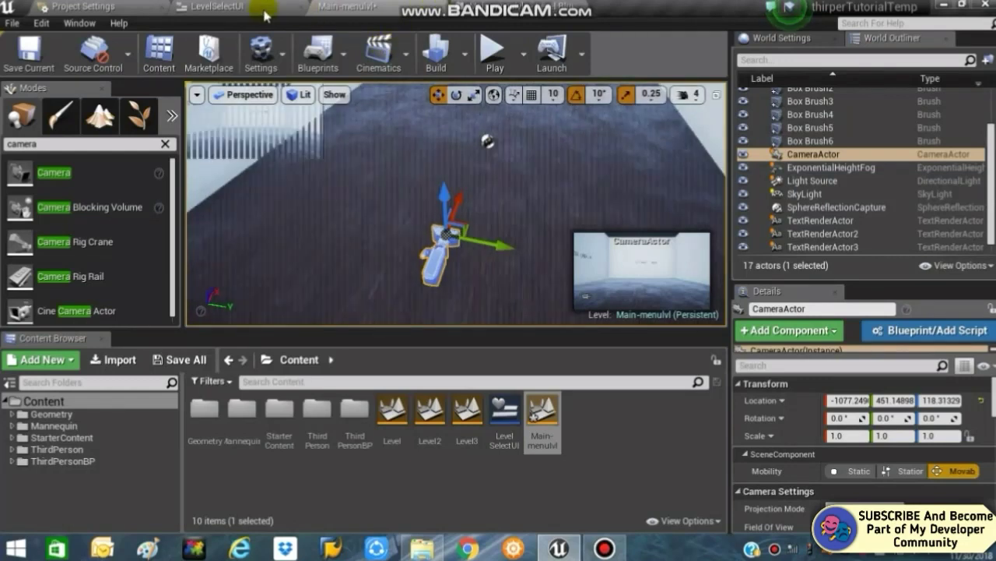
In the Main-menulvl level blueprint, add a Set View Target with Blend node run from Event BeginPlay and space it away from the event
click(572, 9)
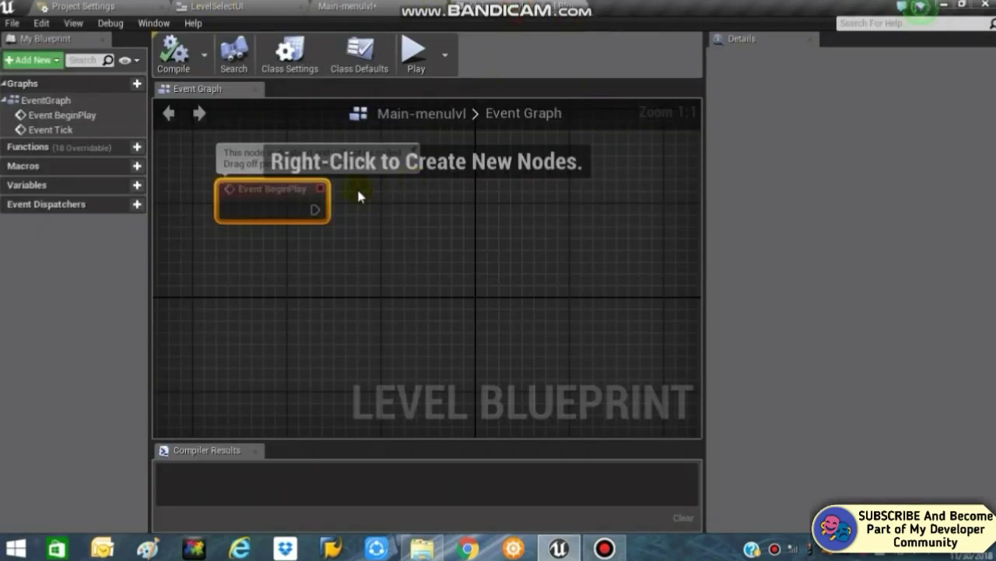
drag(325, 246, 375, 243)
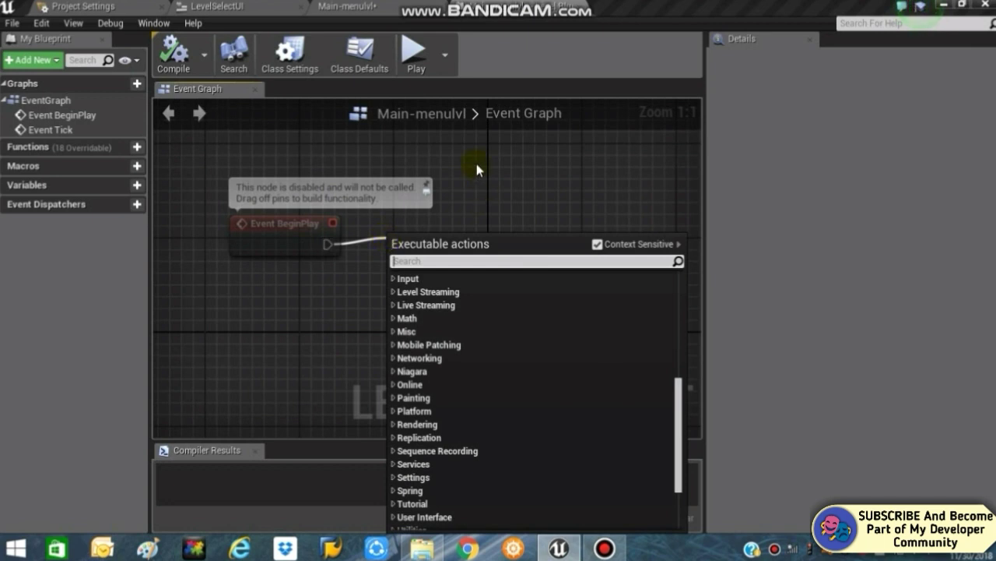
click(597, 244)
click(543, 263)
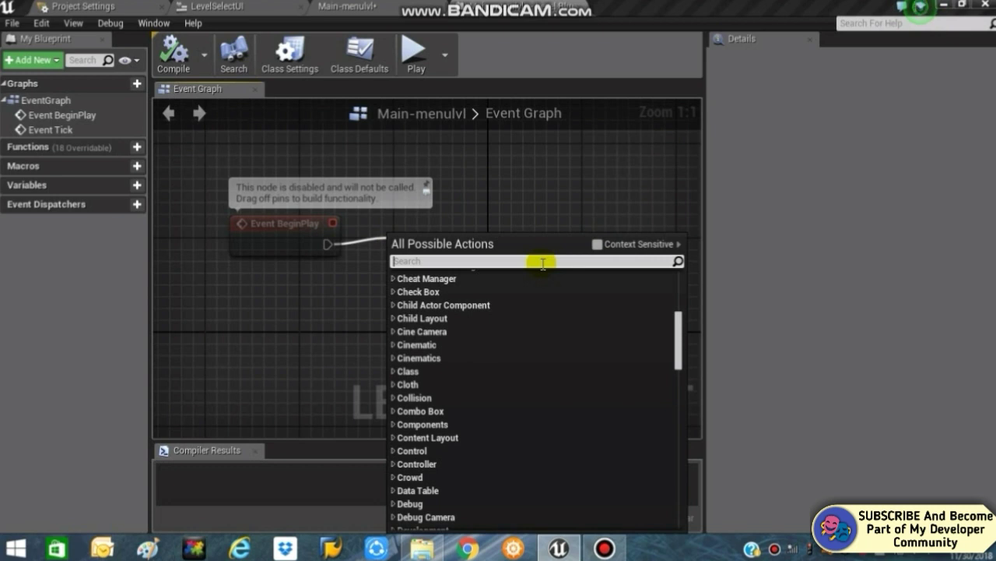
text(camera)
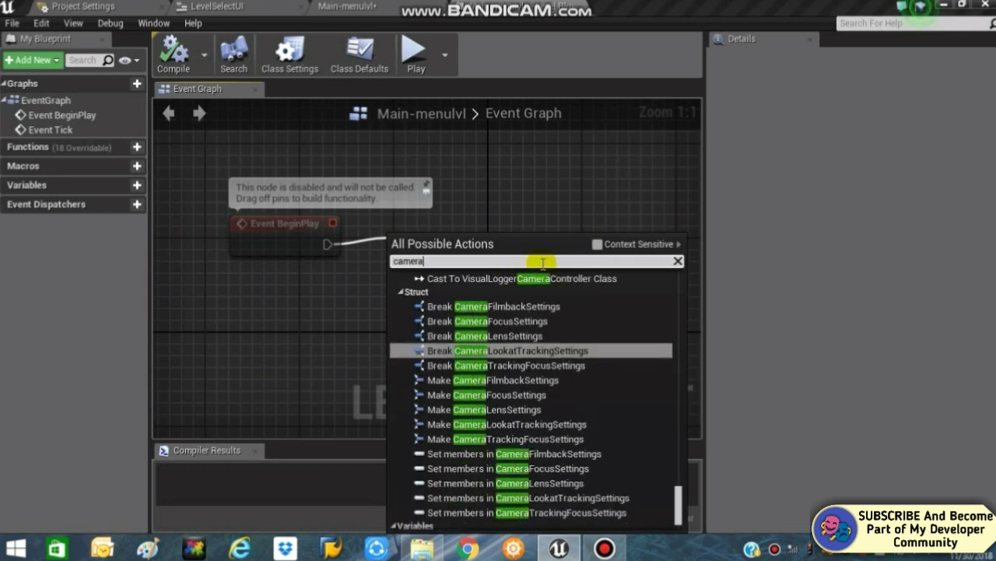
text( ble)
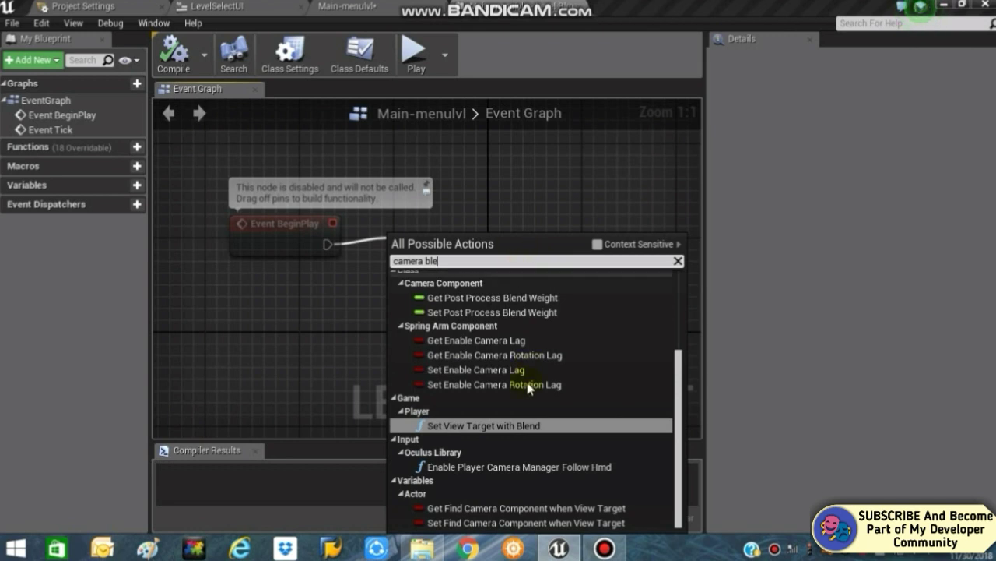
click(497, 427)
drag(520, 317, 615, 282)
right_drag(389, 308, 343, 273)
scroll(345, 275, down, 1)
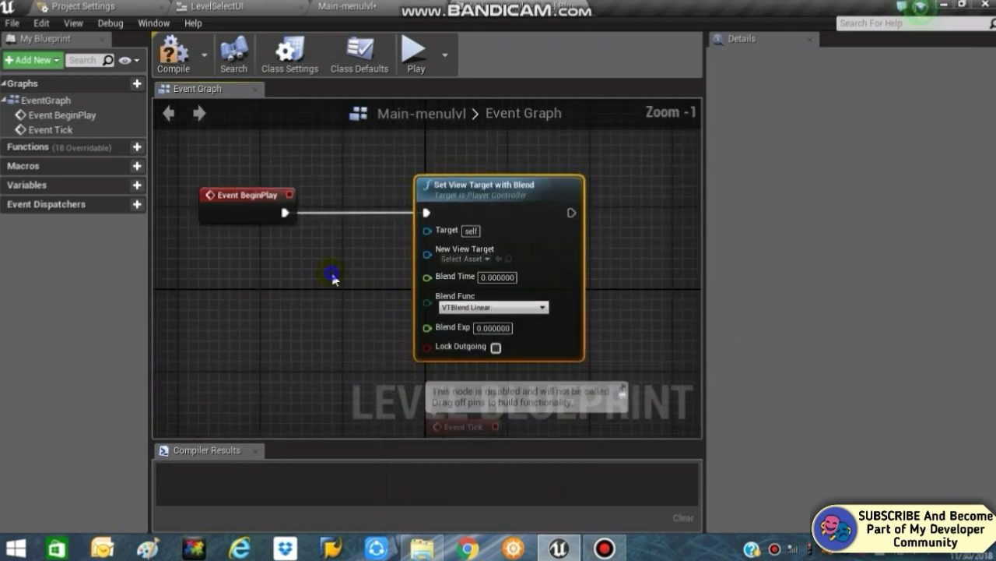
drag(513, 215, 605, 215)
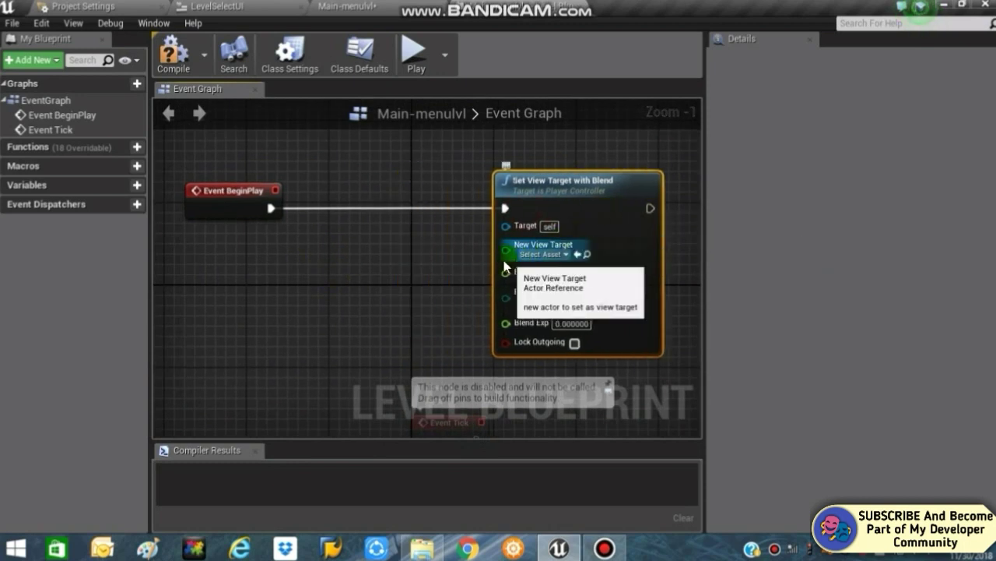
Add a reference to the level's CameraActor and connect it to New View Target on the Set View Target with Blend node
click(538, 255)
click(437, 281)
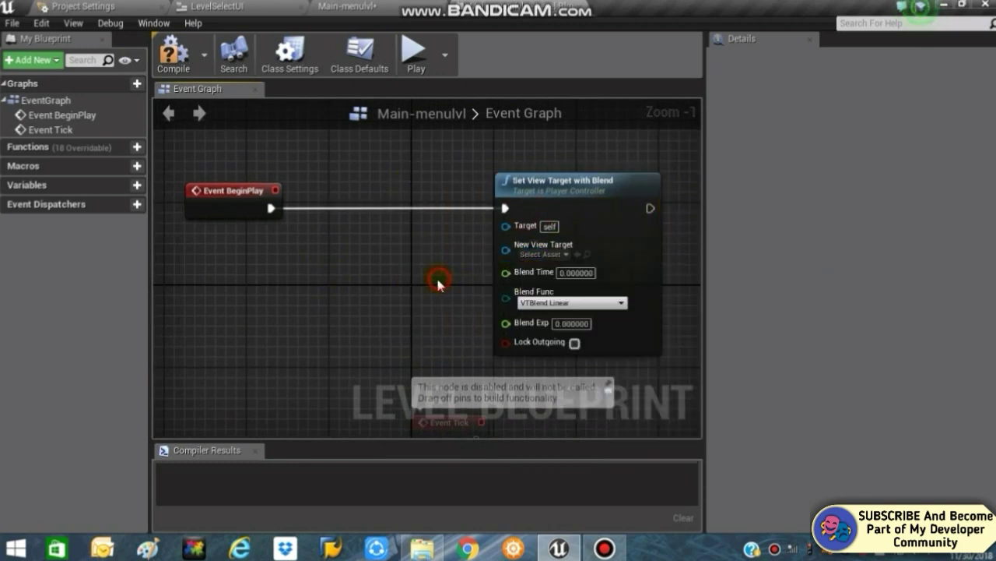
right_click(356, 268)
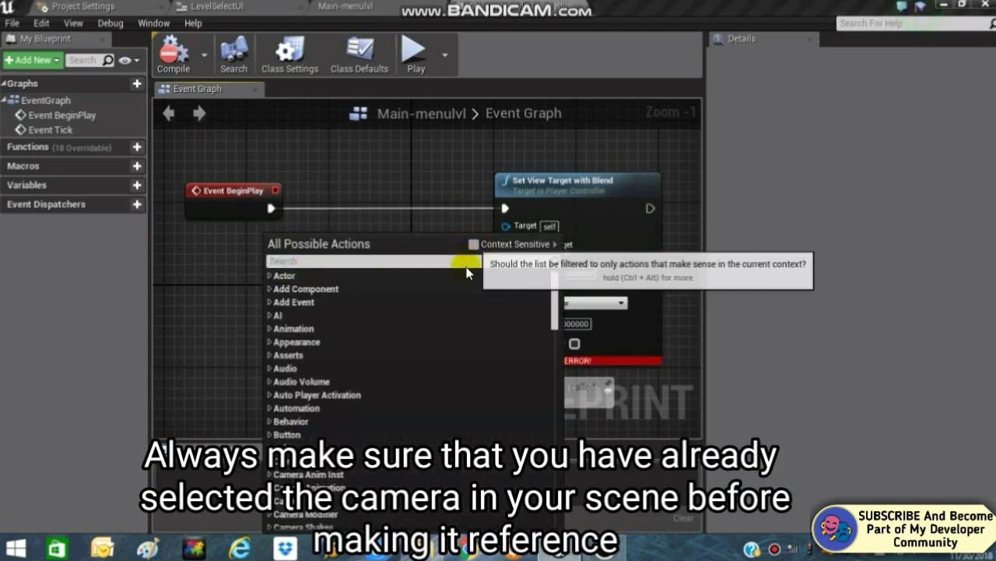
click(473, 245)
click(317, 305)
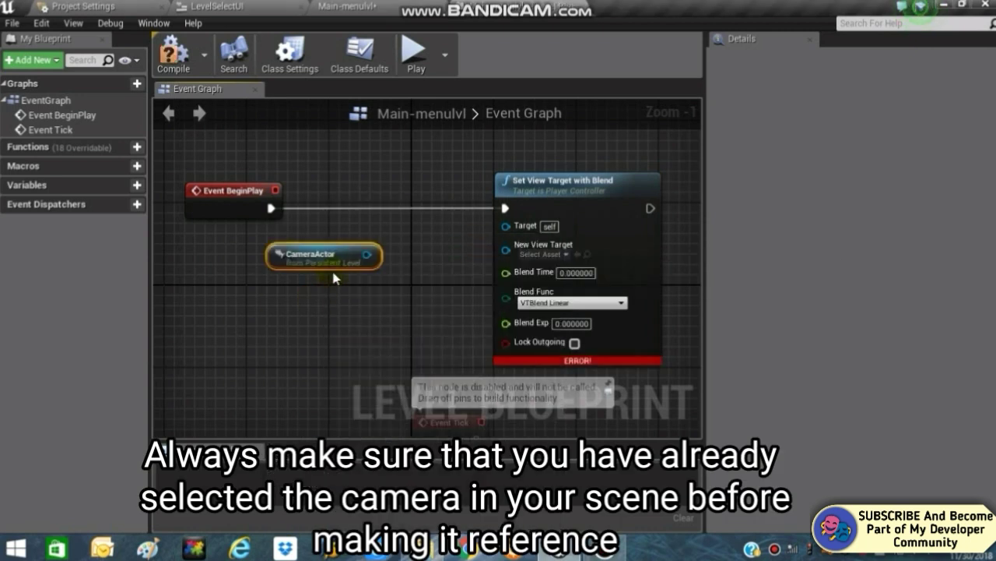
drag(366, 254, 506, 245)
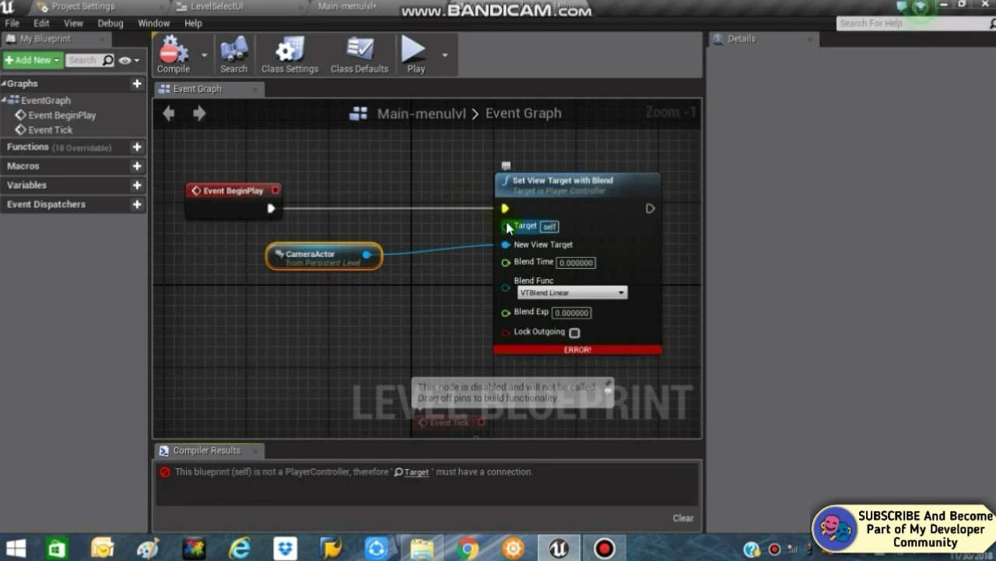
Feed the Target of Set View Target with Blend from a Get Player Controller node and compile the level blueprint
drag(506, 225, 413, 302)
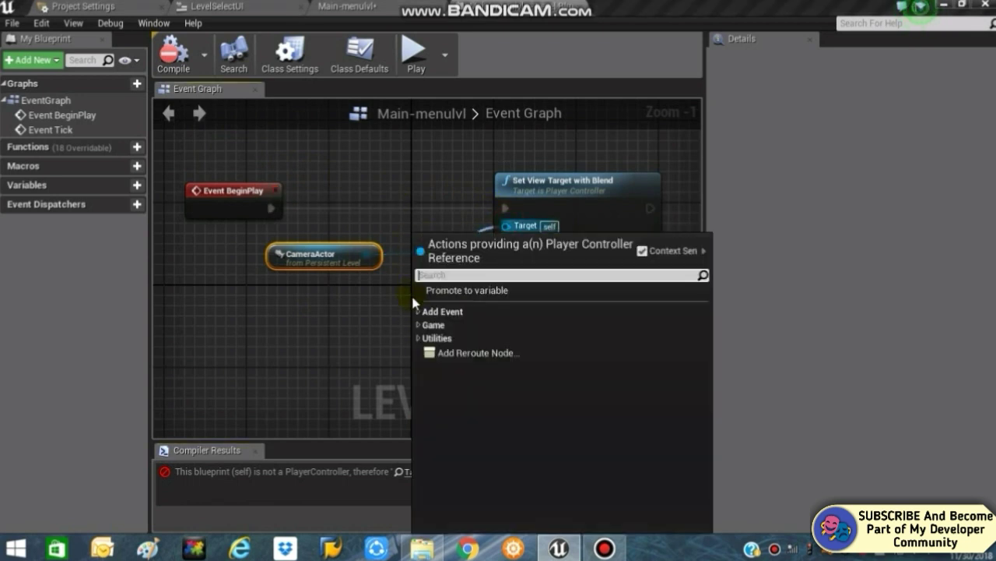
text(ge)
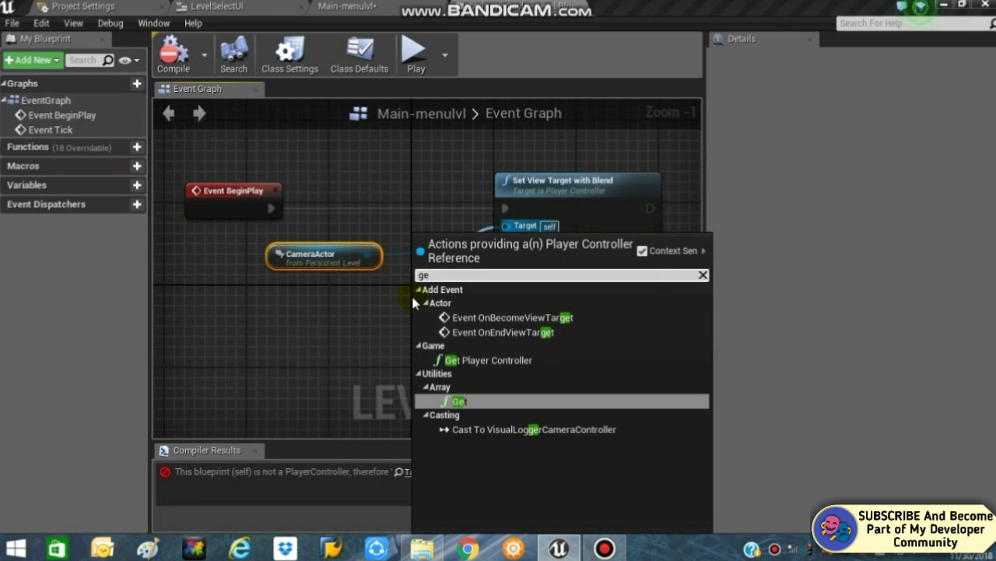
click(479, 360)
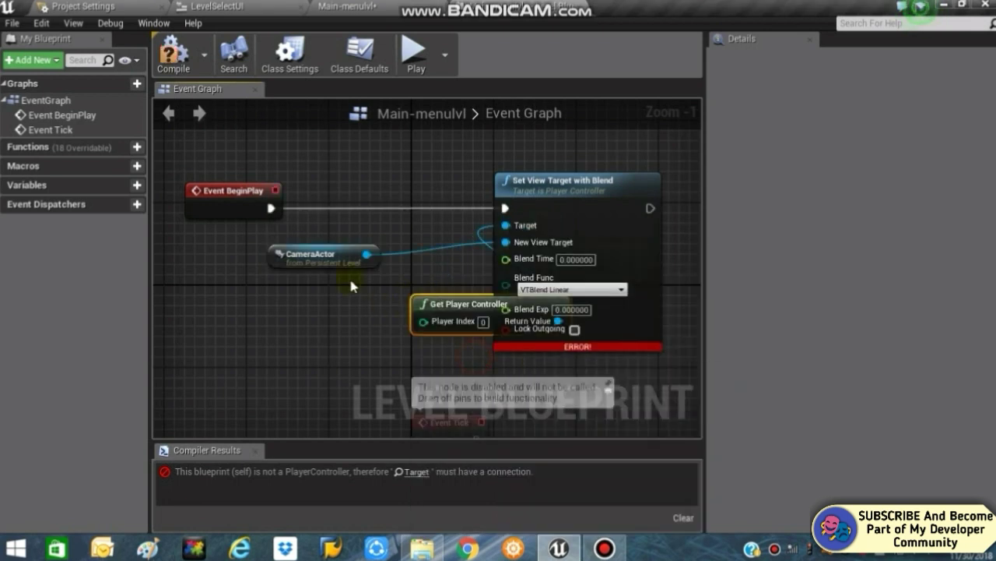
click(173, 53)
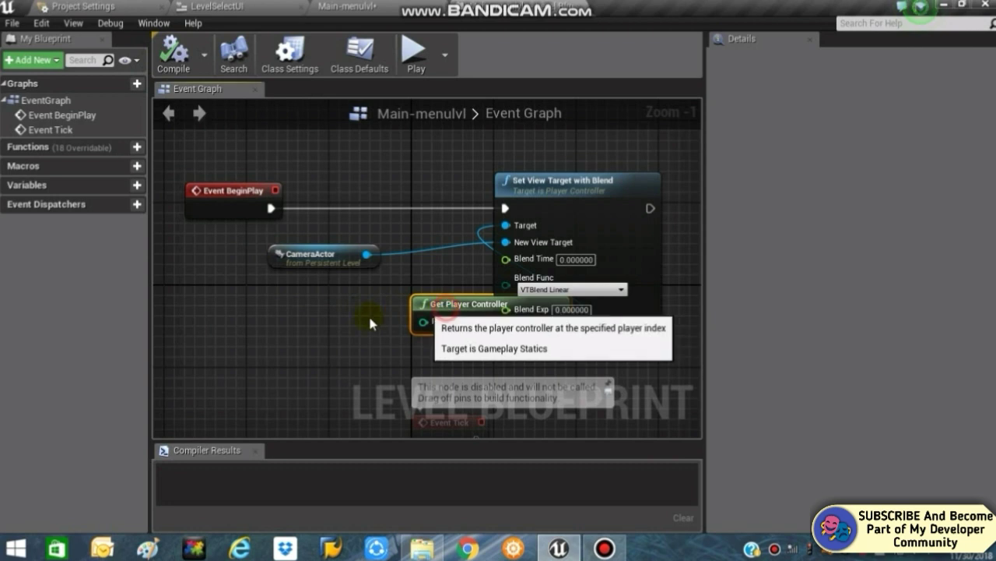
Play the Main-menulvl level to check the camera's view, and stop the session
click(352, 7)
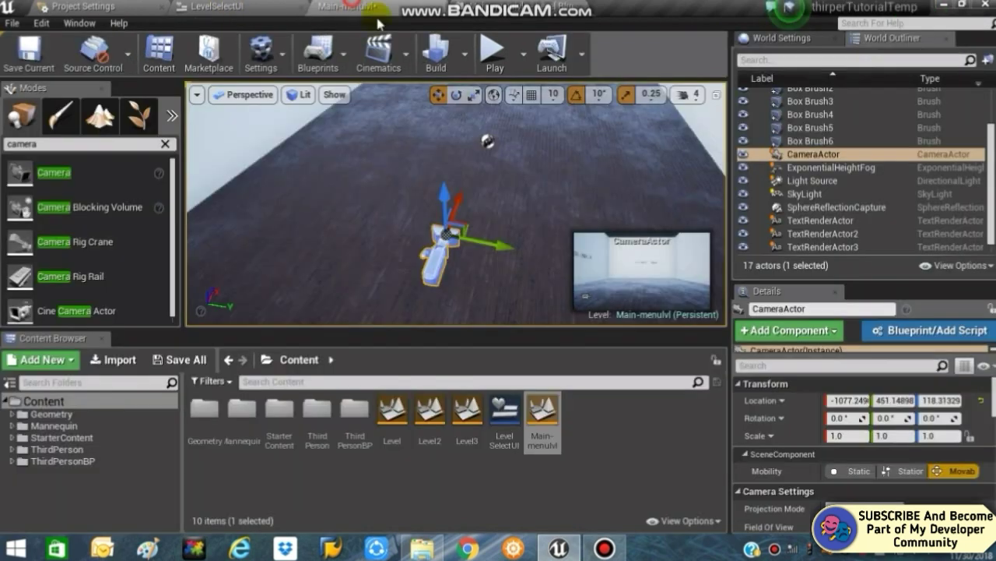
click(493, 51)
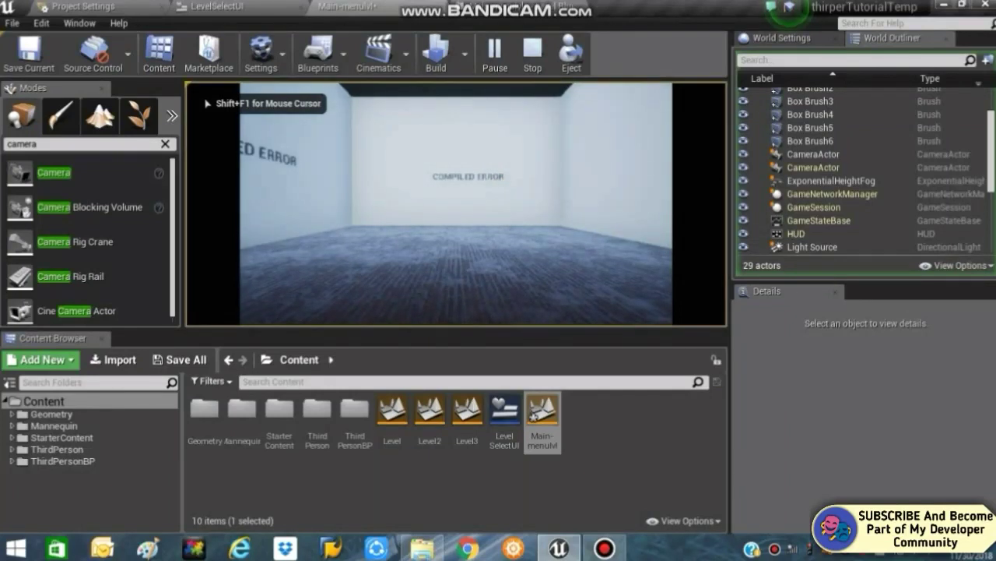
key(Escape)
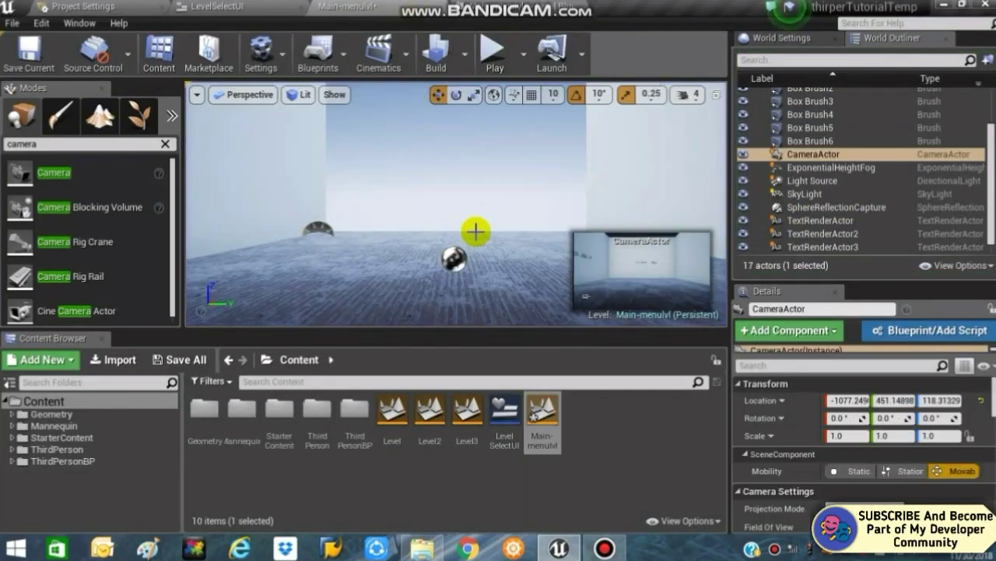
Turn off Constrain Aspect Ratio in the CameraActor's camera settings
right_drag(457, 247, 420, 257)
key(f)
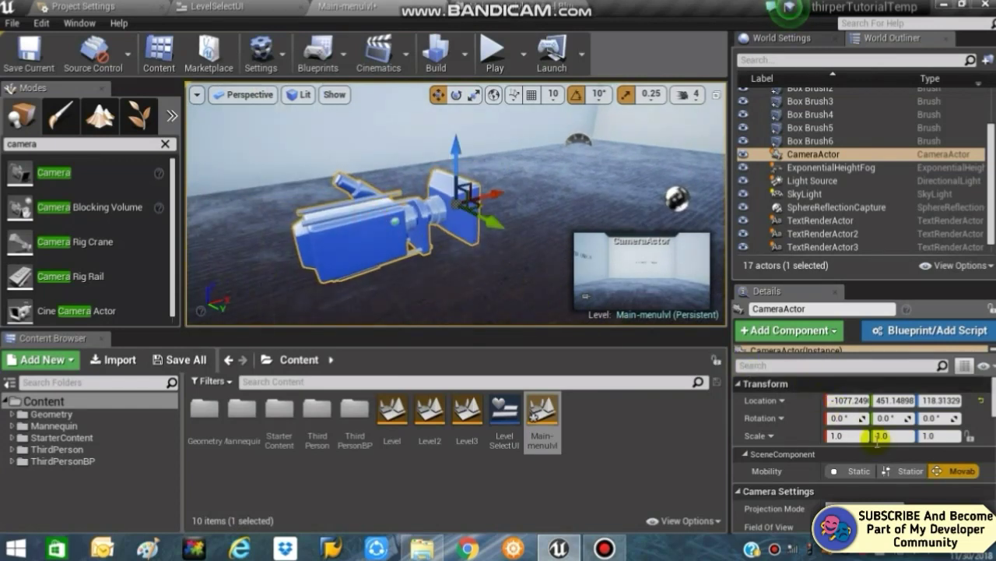
scroll(904, 465, down, 1)
scroll(882, 488, down, 1)
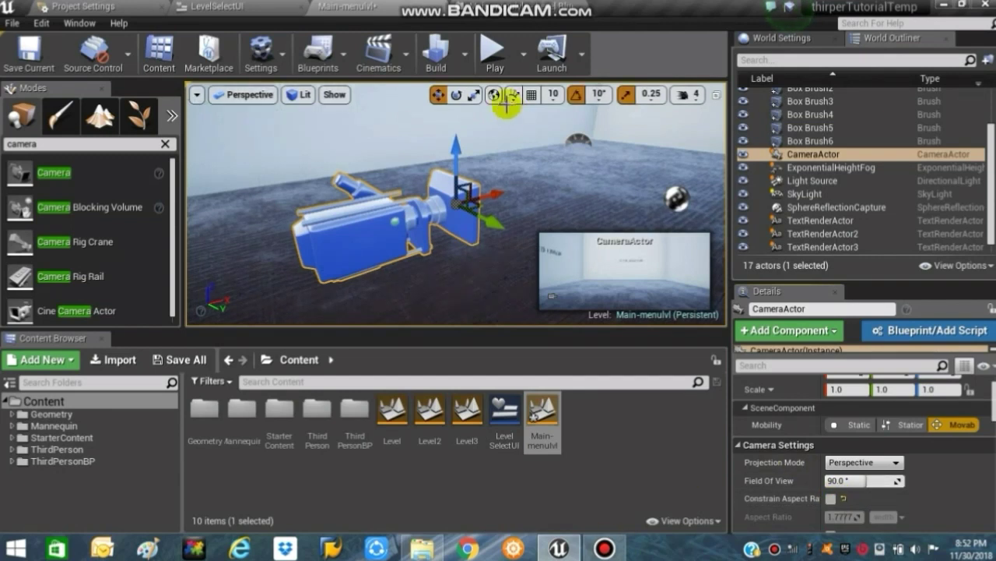
In the level blueprint, add a Set Show Mouse Cursor node after Set View Target with Blend, with Show Mouse Cursor enabled
click(347, 6)
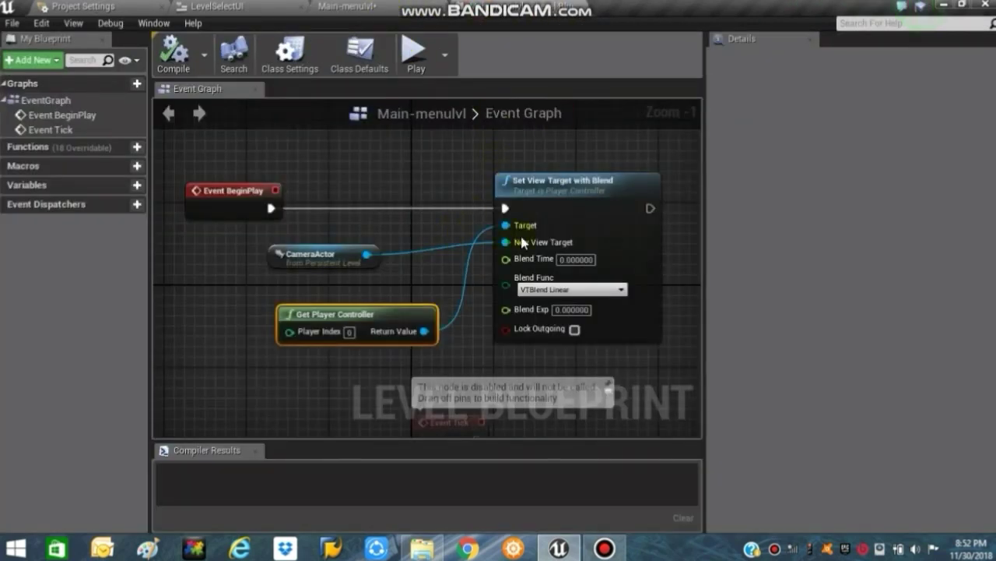
scroll(467, 223, down, 2)
right_drag(463, 221, 339, 217)
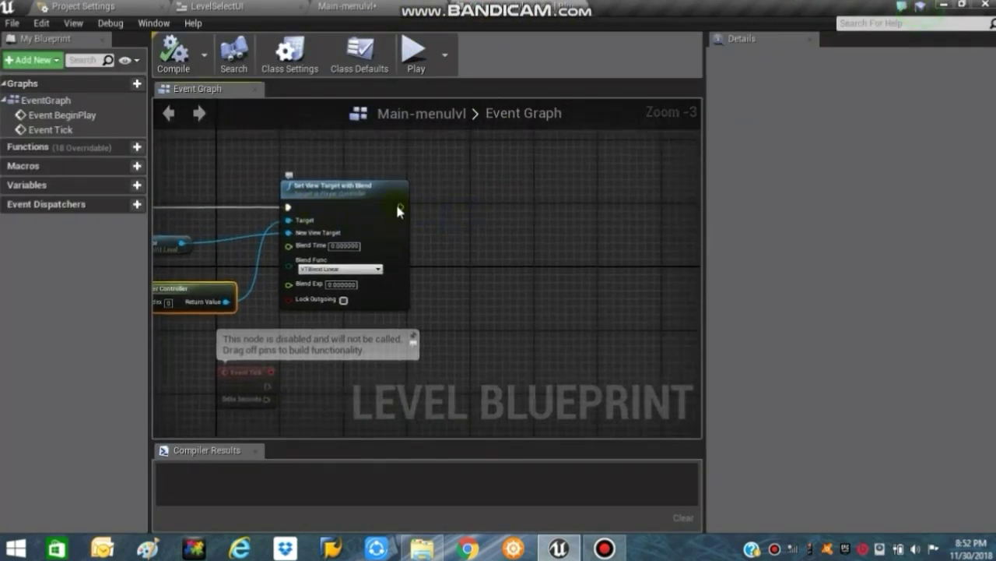
drag(395, 206, 426, 206)
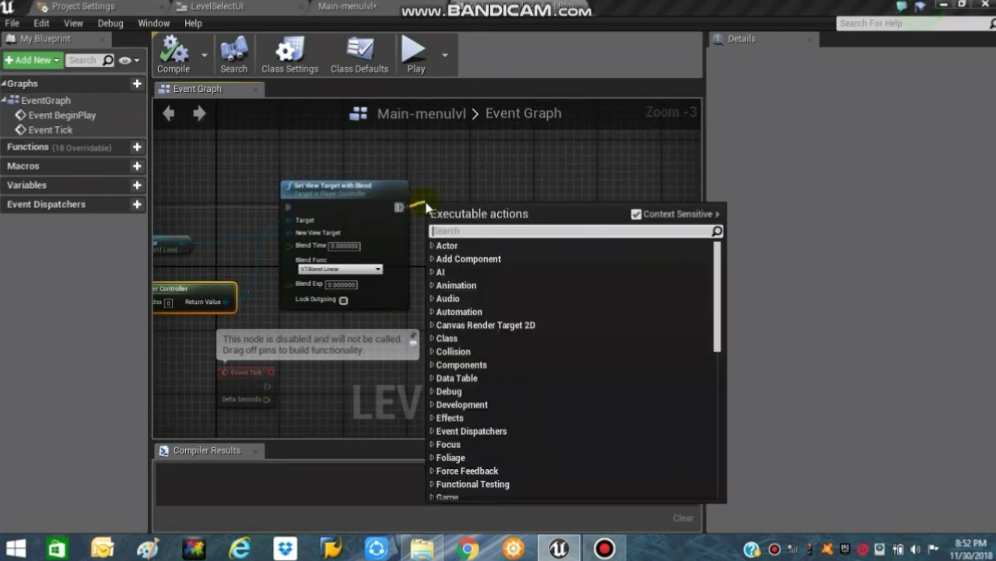
text(set)
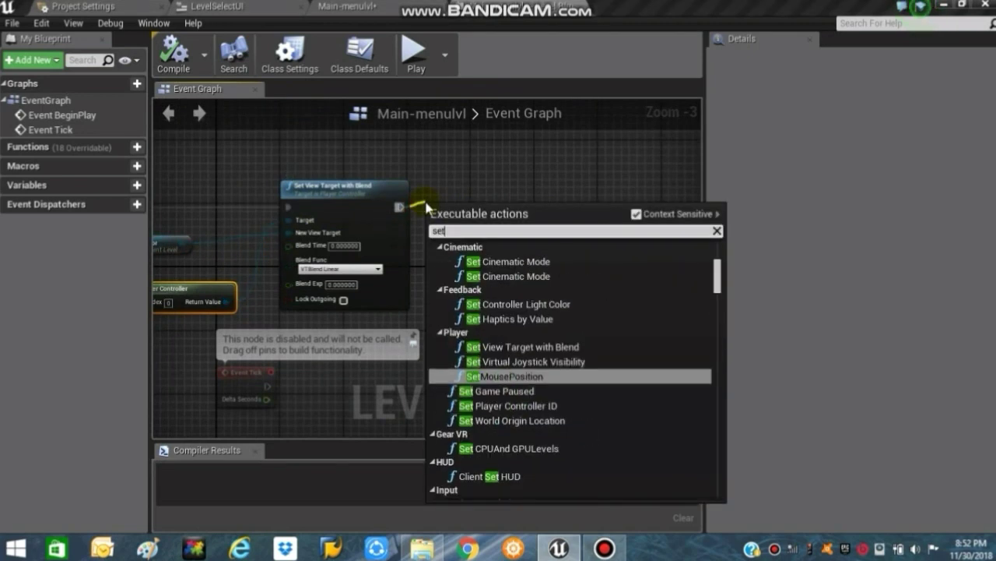
text( show)
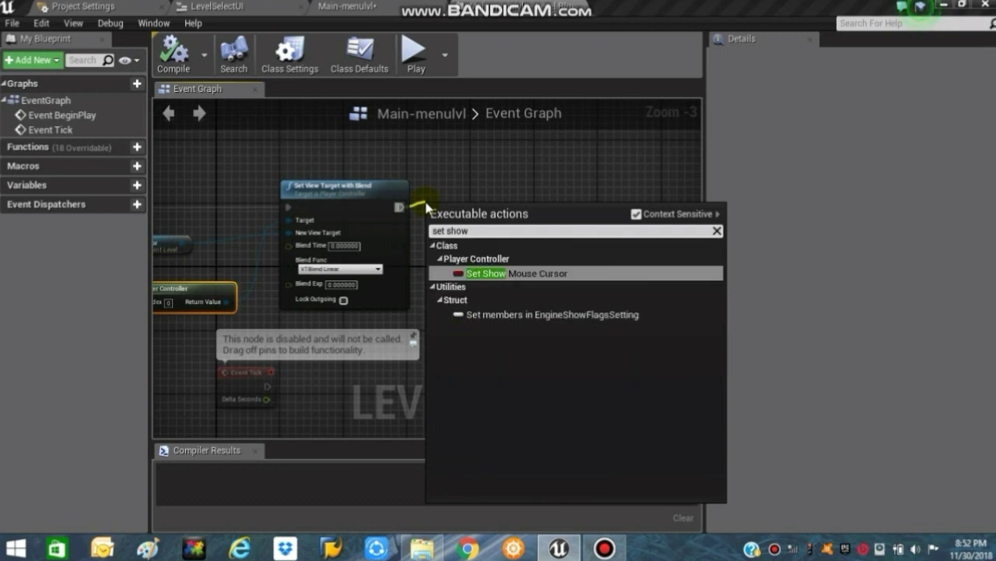
click(505, 274)
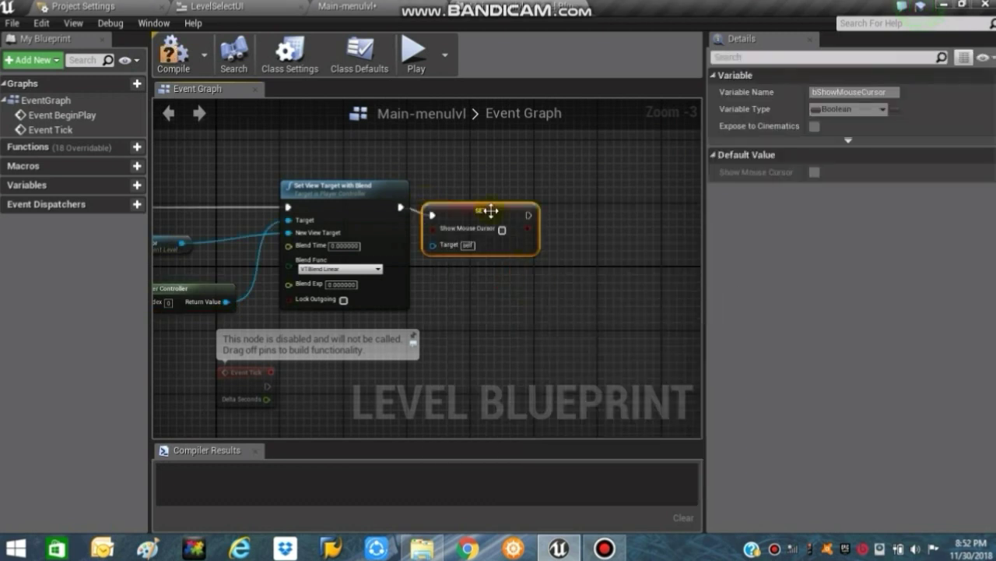
drag(487, 210, 574, 210)
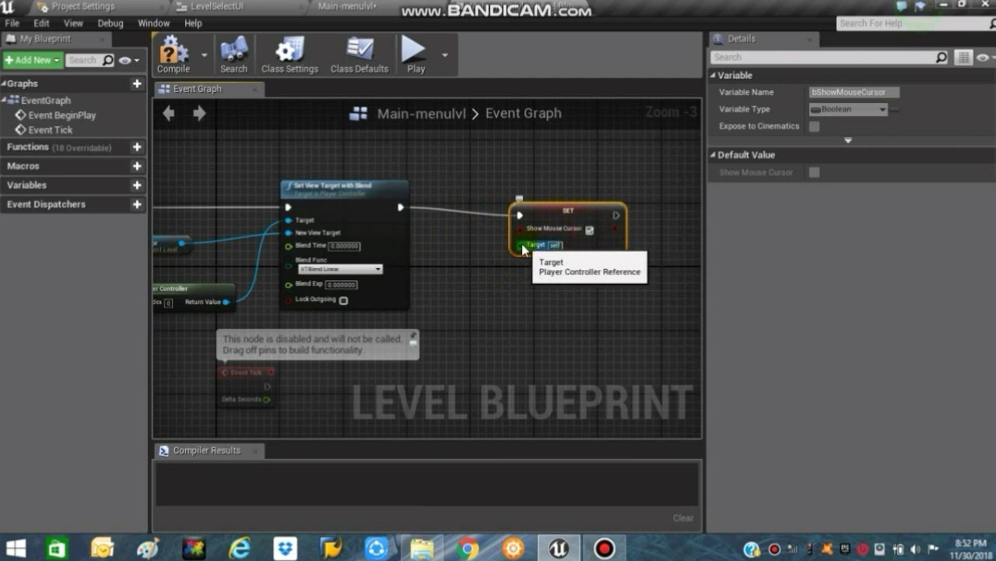
Connect the Show Mouse Cursor node's Target to Get Player Controller's Return Value and nudge the node into line
drag(520, 245, 228, 300)
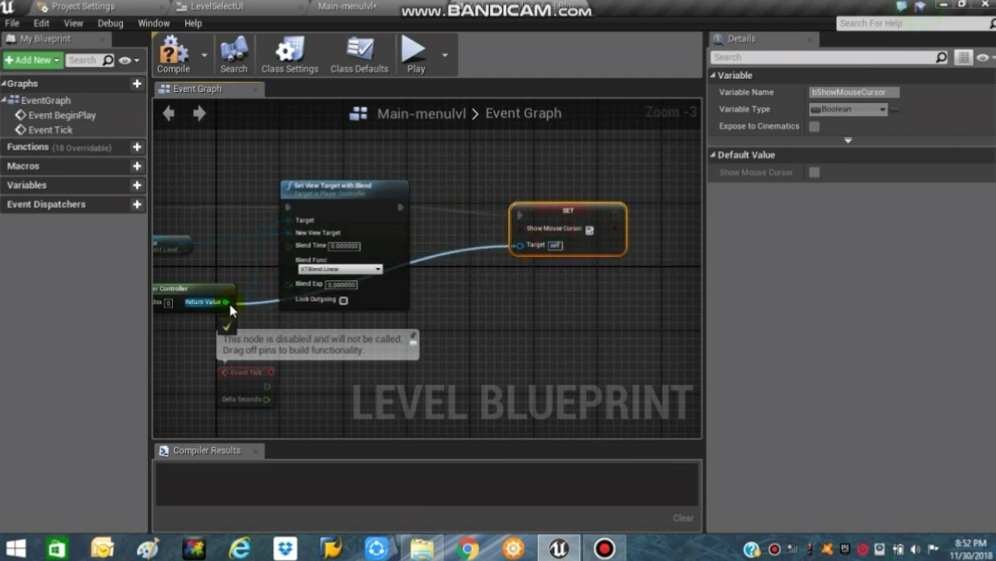
right_drag(490, 312, 468, 341)
drag(536, 229, 537, 221)
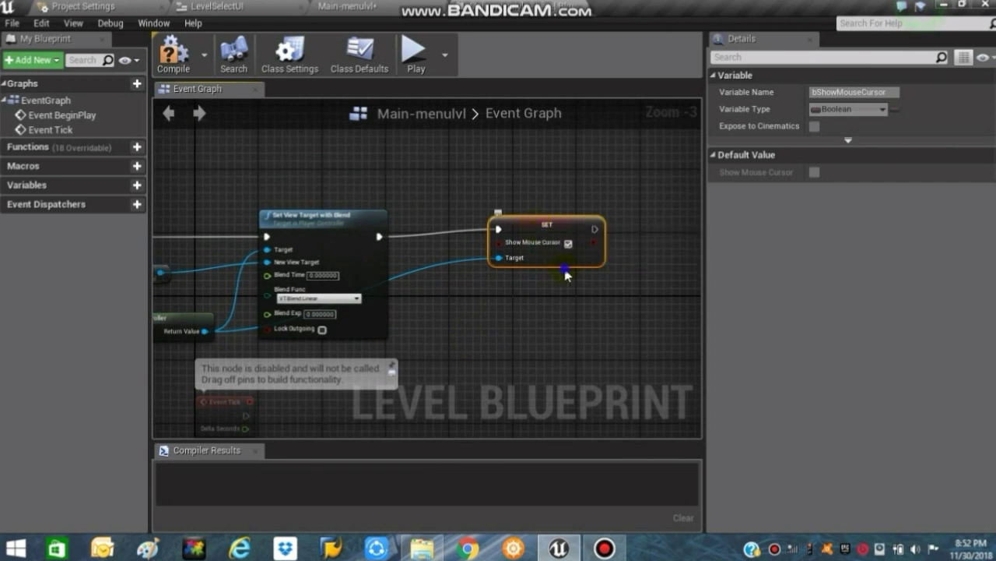
Add a Create Widget node run from the Set Show Mouse Cursor node
right_drag(568, 275, 411, 289)
drag(438, 243, 513, 242)
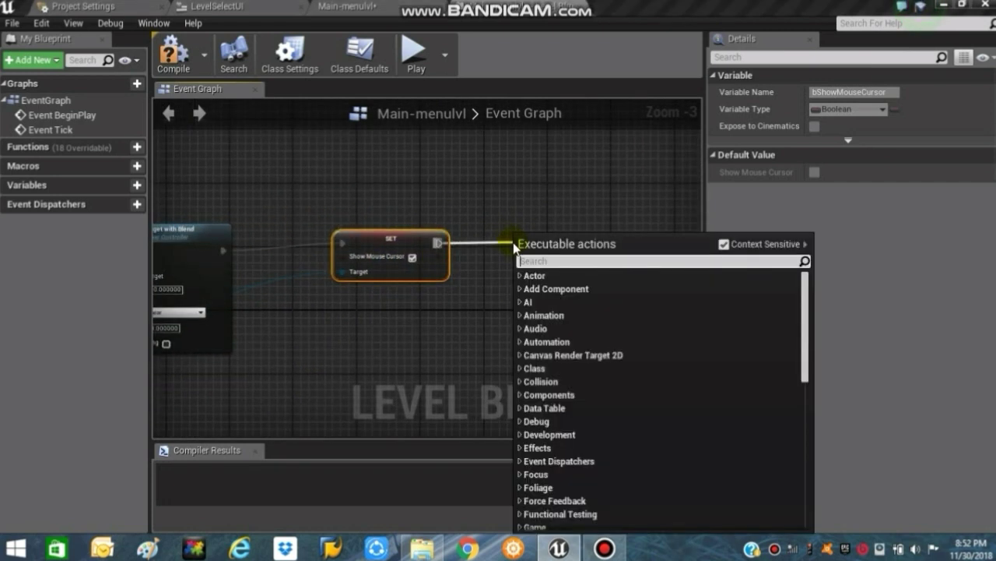
text(create)
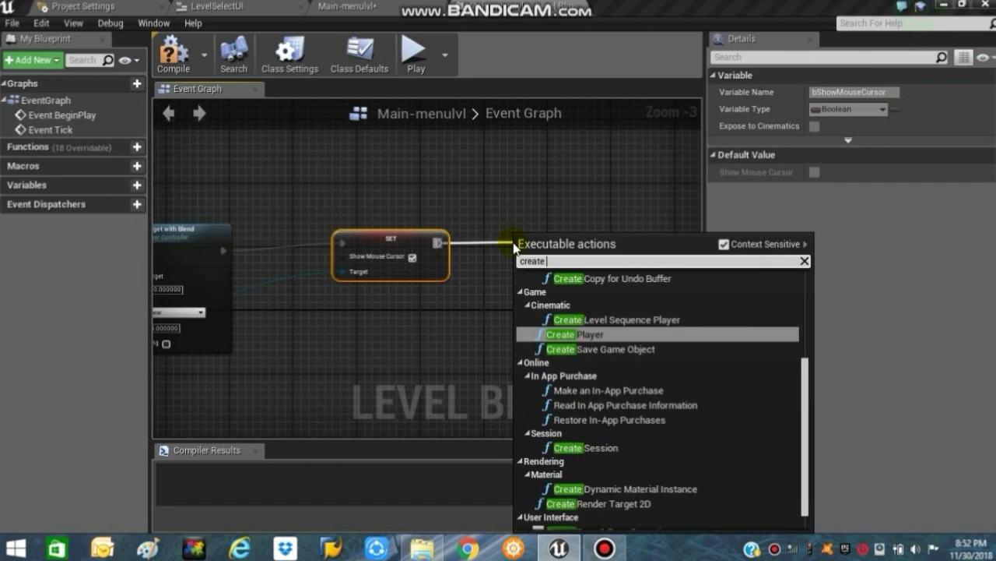
text( wid)
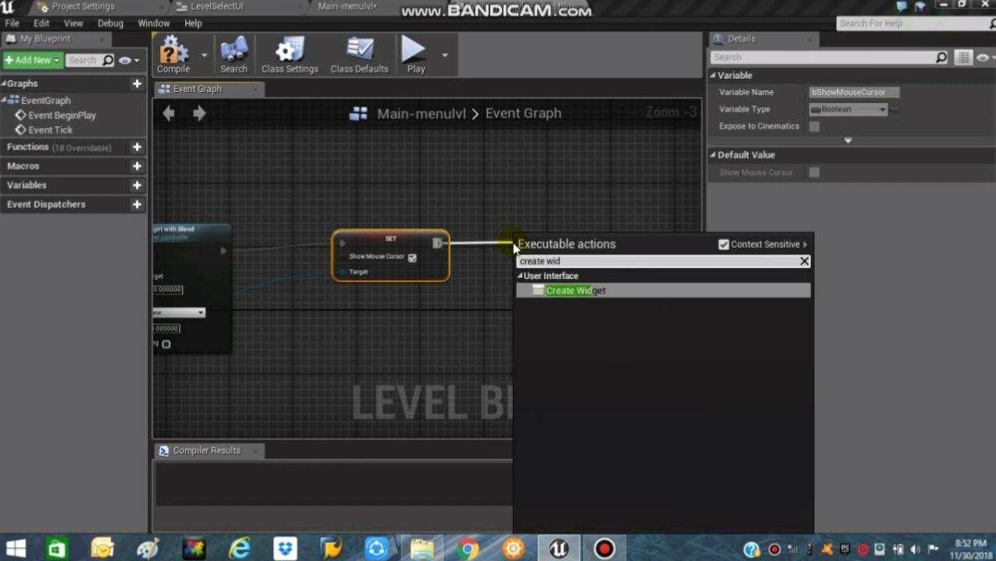
key(Return)
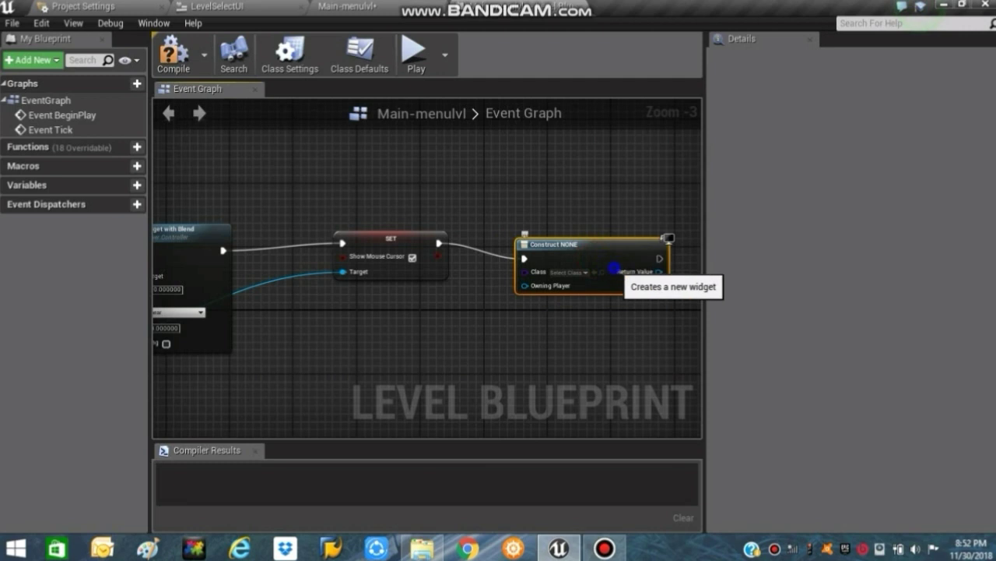
Add an Add to Viewport node from the Create Widget node's Return Value and move it beside that node
right_drag(614, 267, 478, 263)
drag(523, 269, 574, 268)
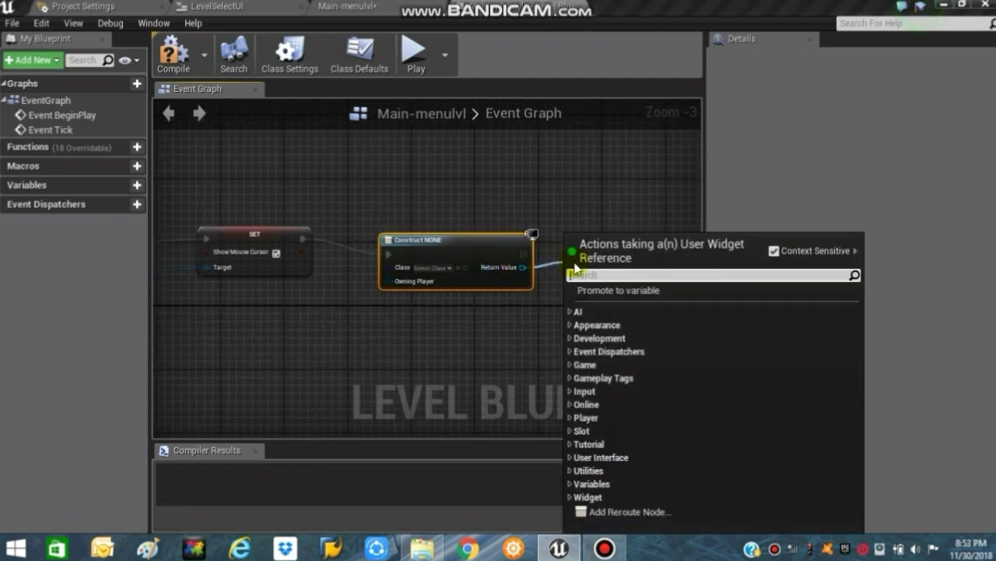
text(add to)
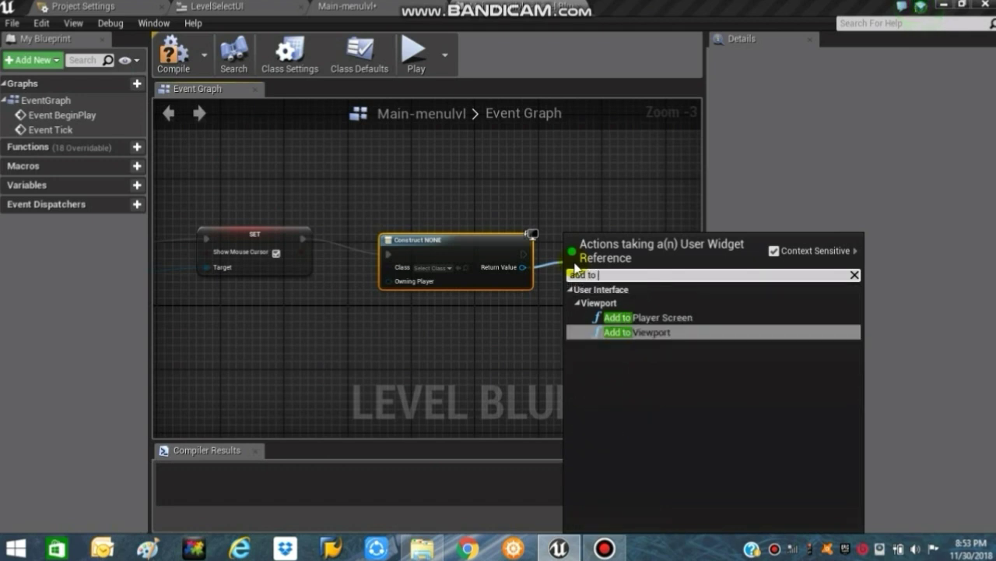
key(Return)
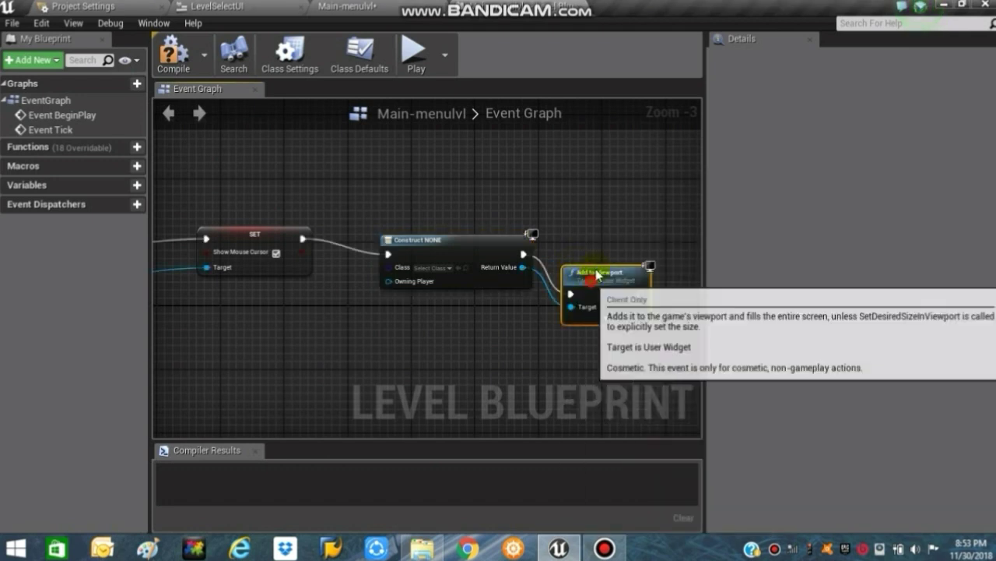
drag(574, 268, 583, 244)
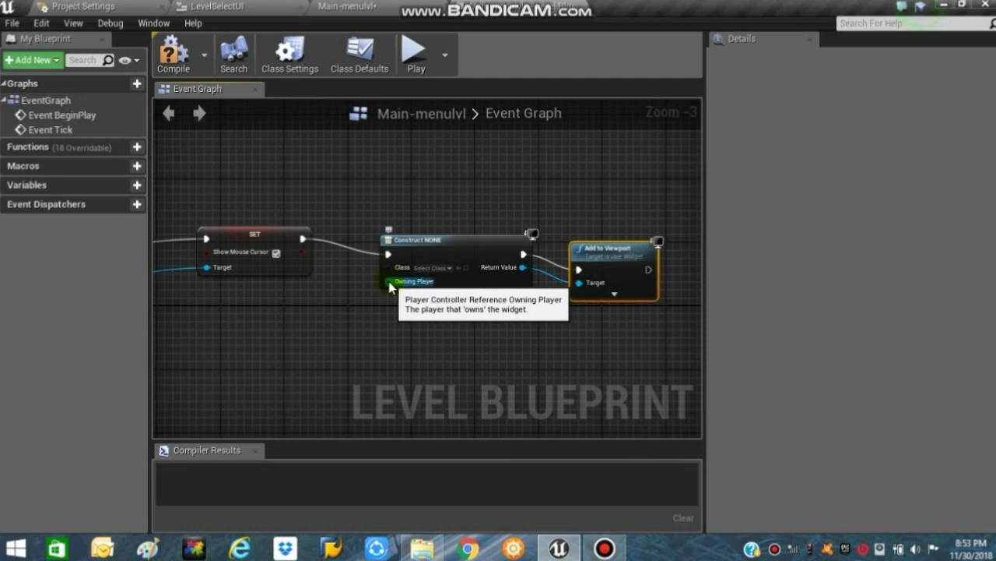
Set the Create Widget node's Class to LevelSelectUI and compile the level blueprint
click(432, 268)
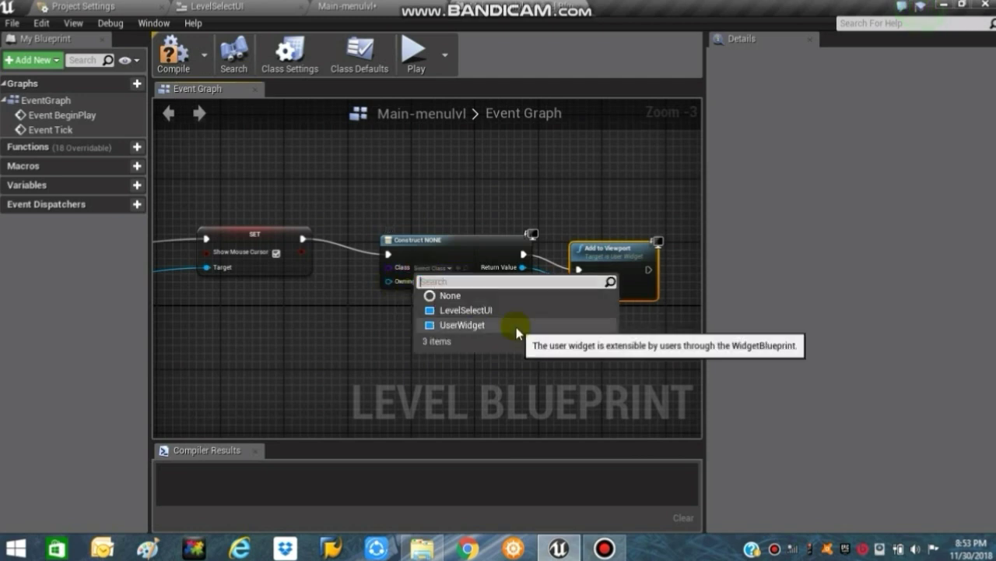
click(476, 311)
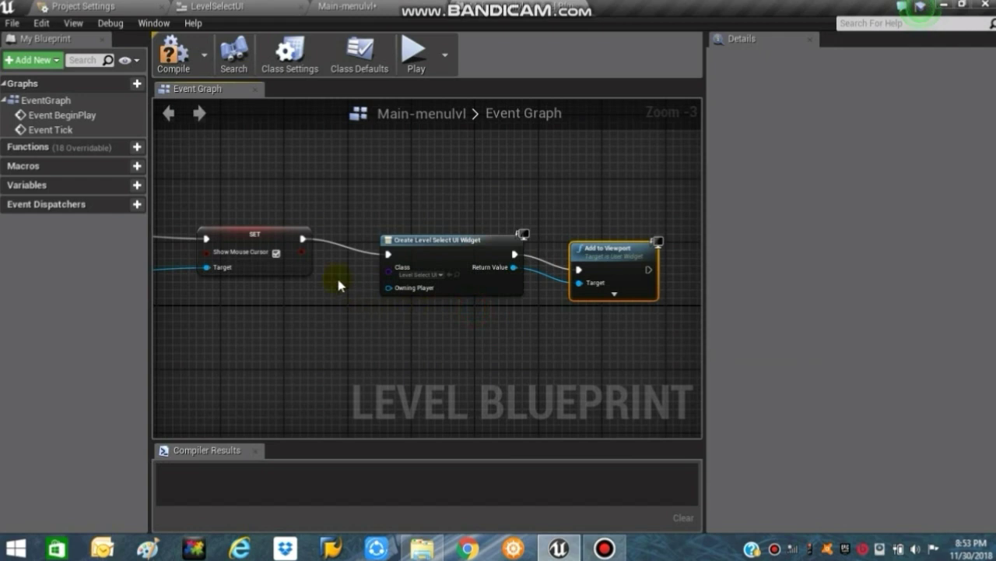
click(180, 70)
Line up the Create Level Select UI Widget and Add to Viewport nodes with the Set Show Mouse Cursor node
drag(444, 243, 444, 228)
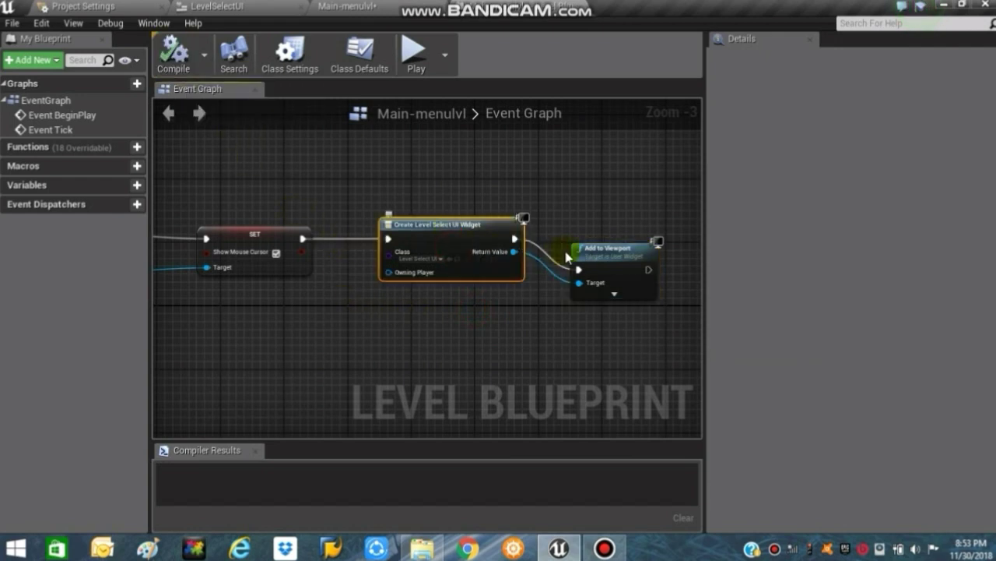
drag(595, 253, 585, 228)
Play-test the Main-menulvl level to check the level select menu, and end the session
click(351, 14)
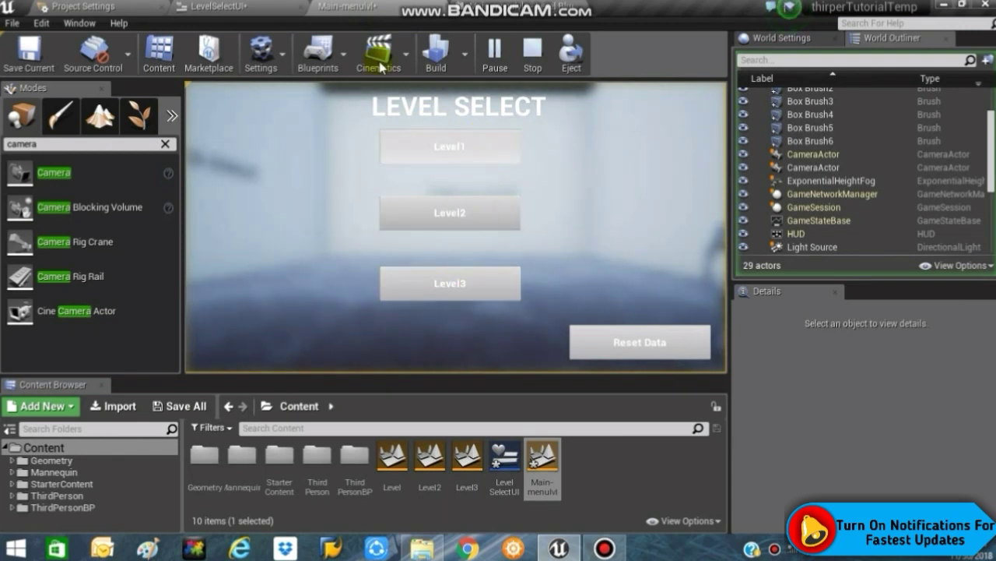
key(Escape)
In the level blueprint, insert a Set Game Paused node between Event BeginPlay and Set View Target with Blend
click(234, 6)
click(541, 7)
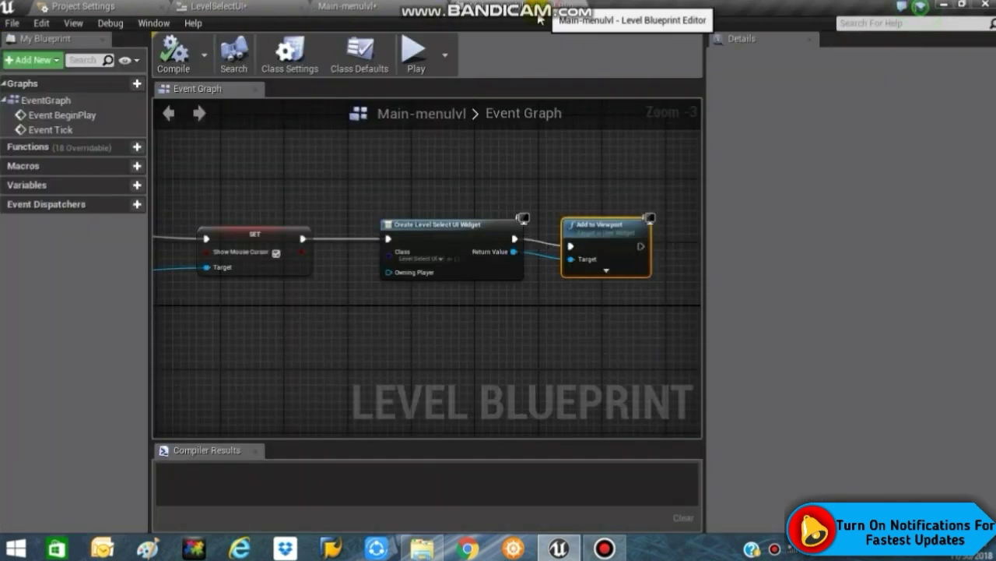
right_drag(427, 194, 973, 160)
drag(331, 201, 206, 201)
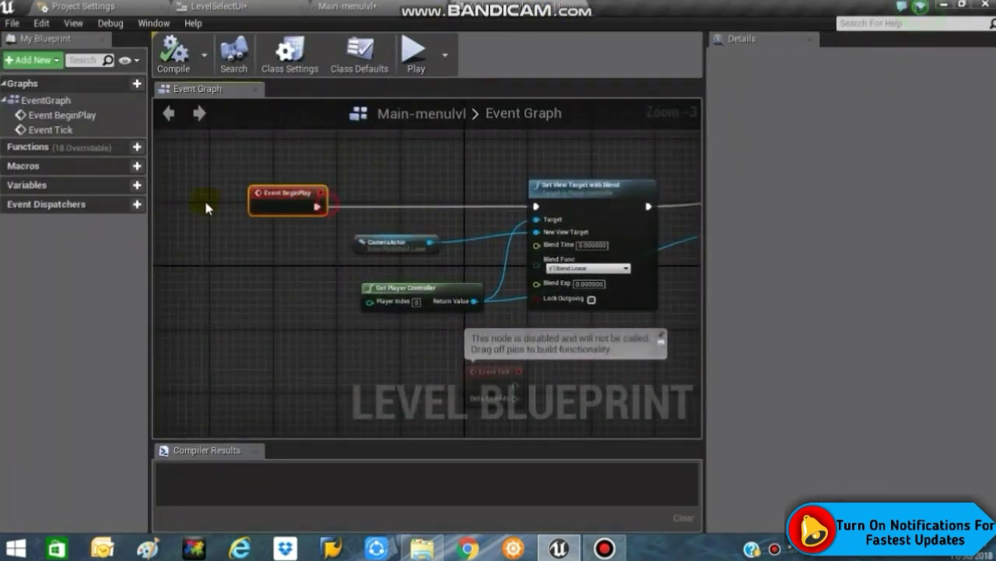
right_drag(207, 206, 64, 206)
drag(172, 207, 228, 214)
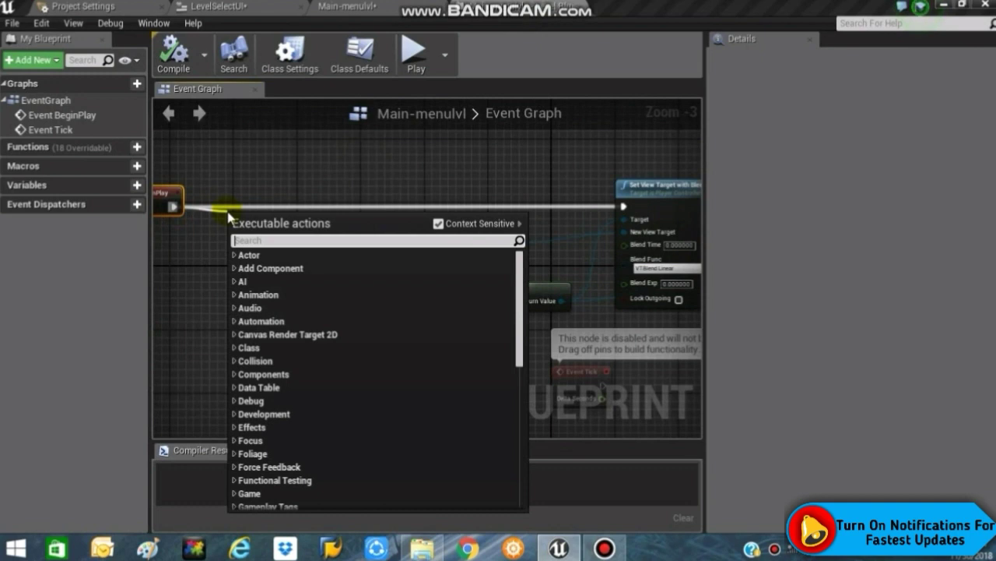
text(set)
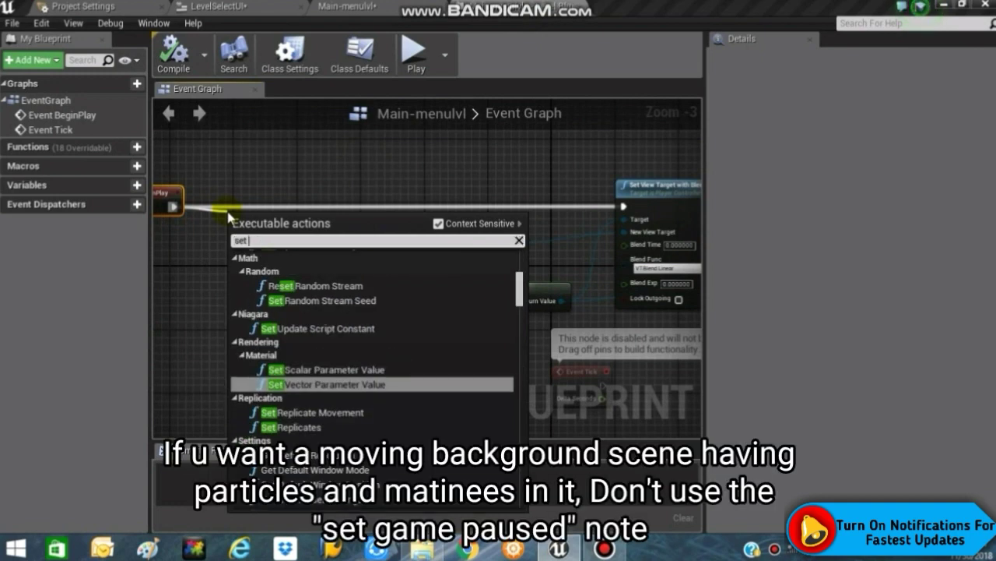
text( ga)
key(Return)
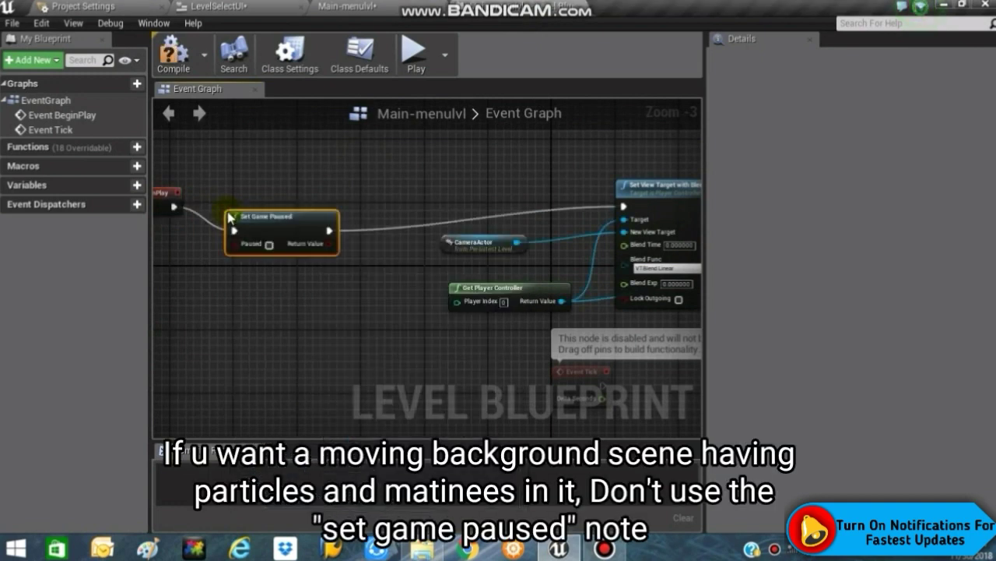
Play-test the Main-menulvl level again with the Set Game Paused node in place, and end the session
click(220, 6)
click(352, 10)
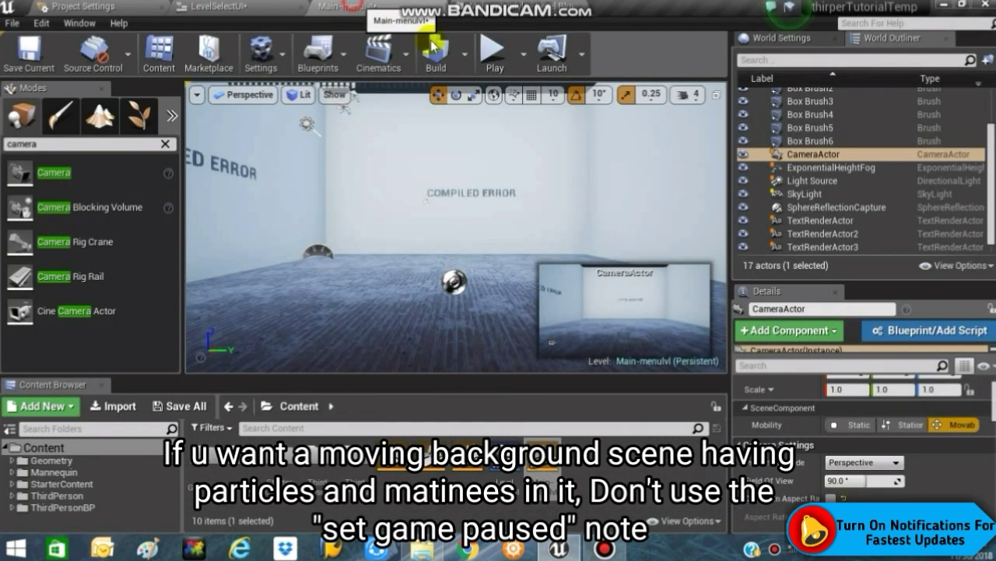
click(494, 51)
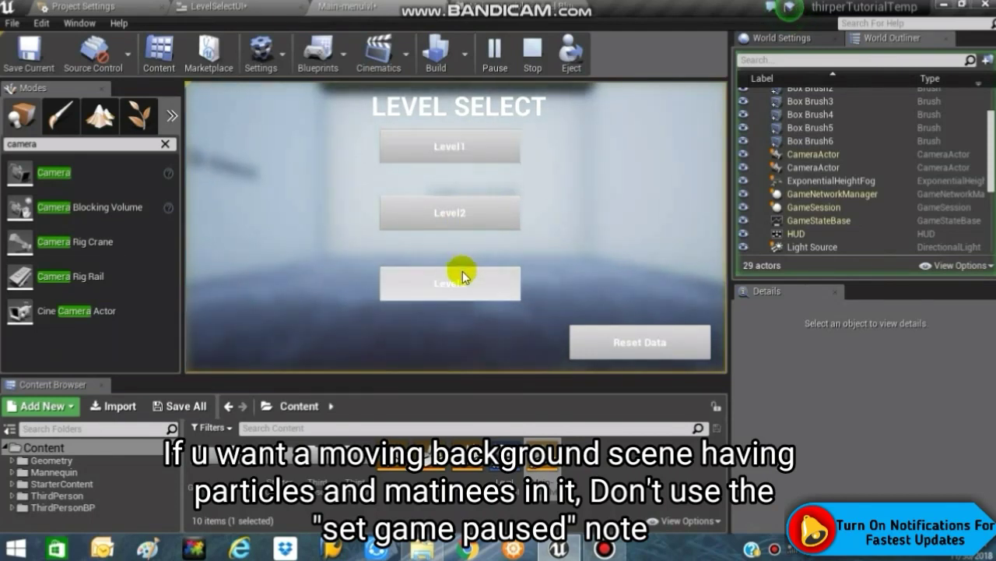
key(Escape)
In the LevelSelectUI widget, add an OnClicked event for the Level1 button
click(247, 7)
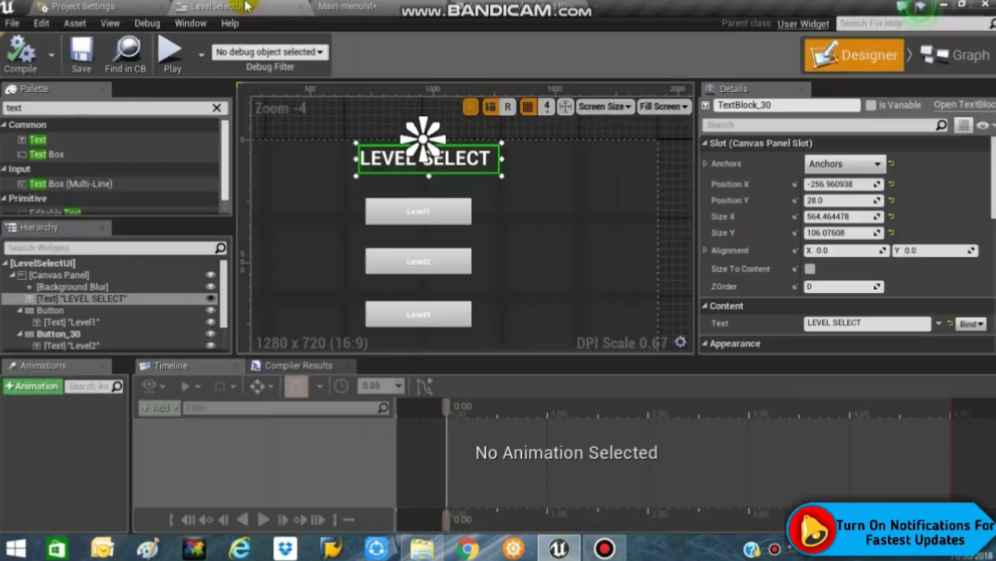
click(463, 214)
scroll(912, 189, down, 5)
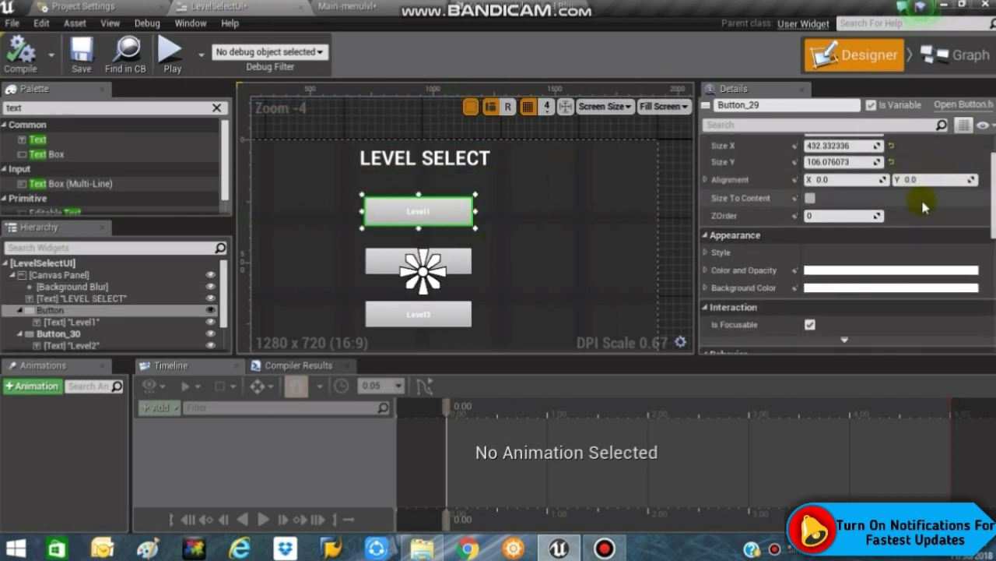
scroll(920, 196, down, 5)
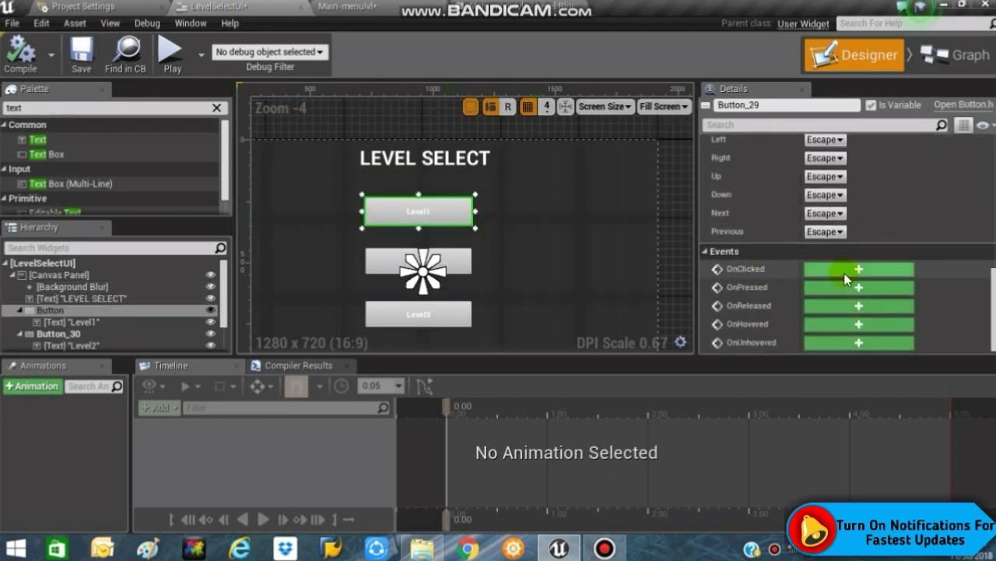
click(847, 270)
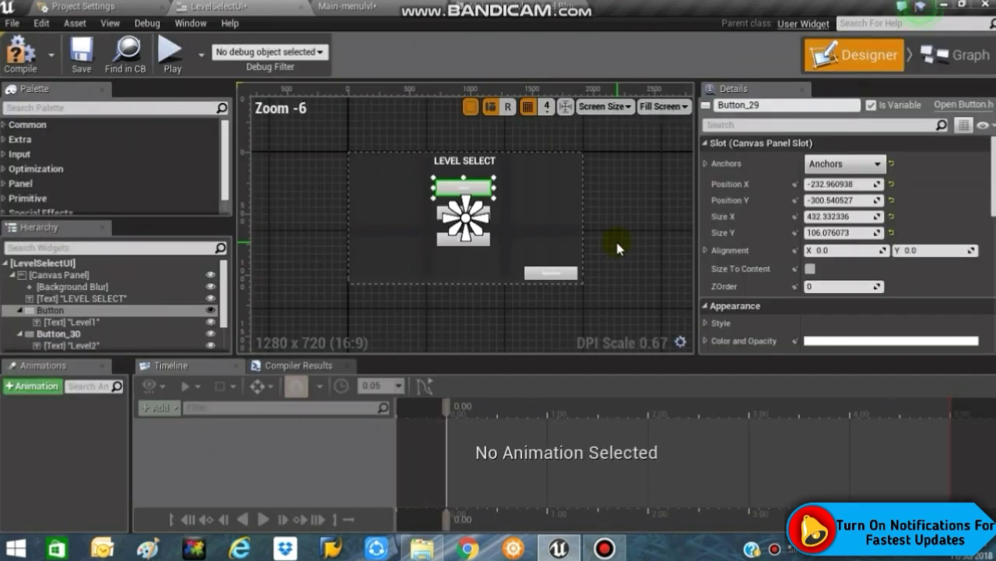
scroll(496, 214, up, 1)
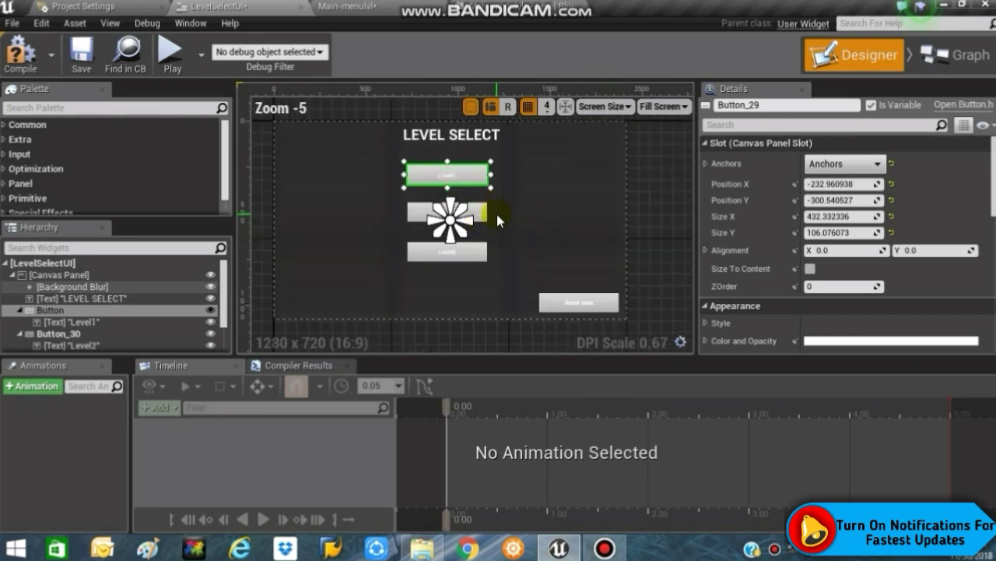
click(483, 212)
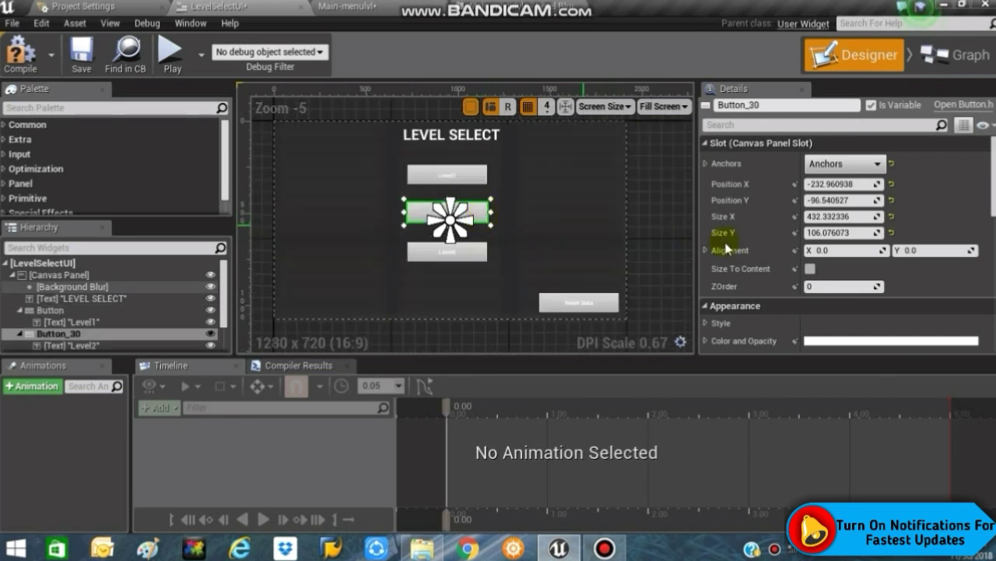
scroll(832, 265, down, 5)
scroll(833, 266, down, 3)
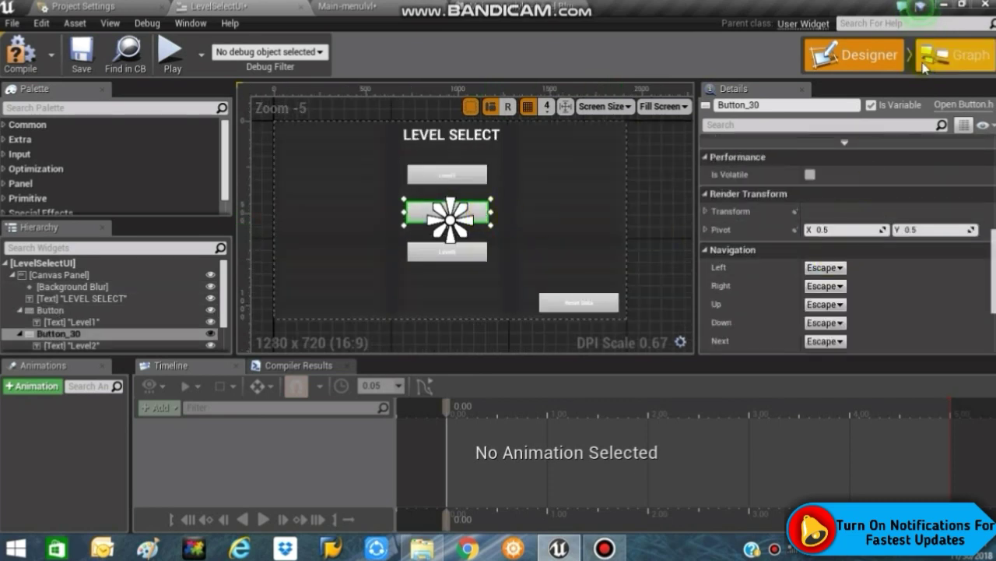
click(927, 61)
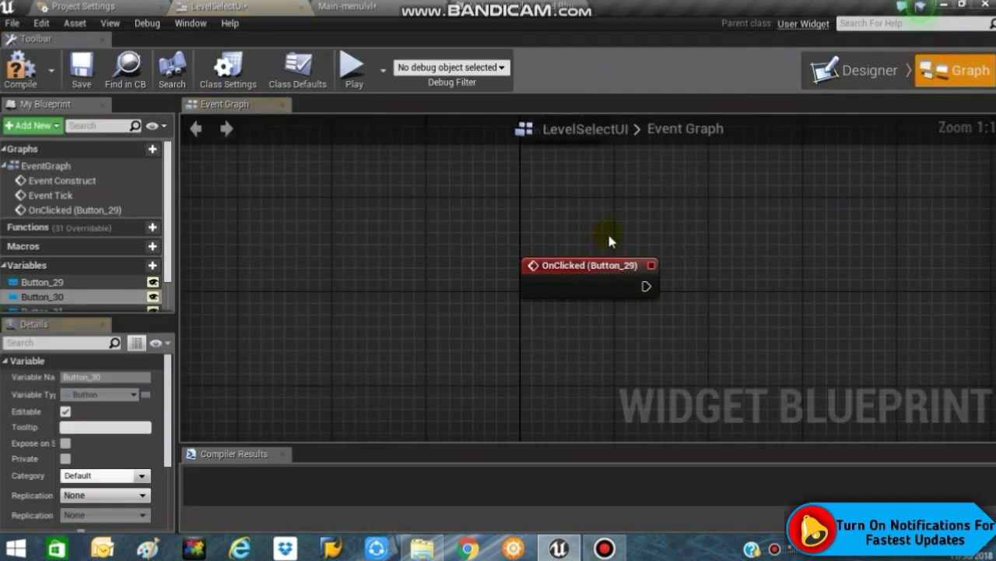
click(852, 70)
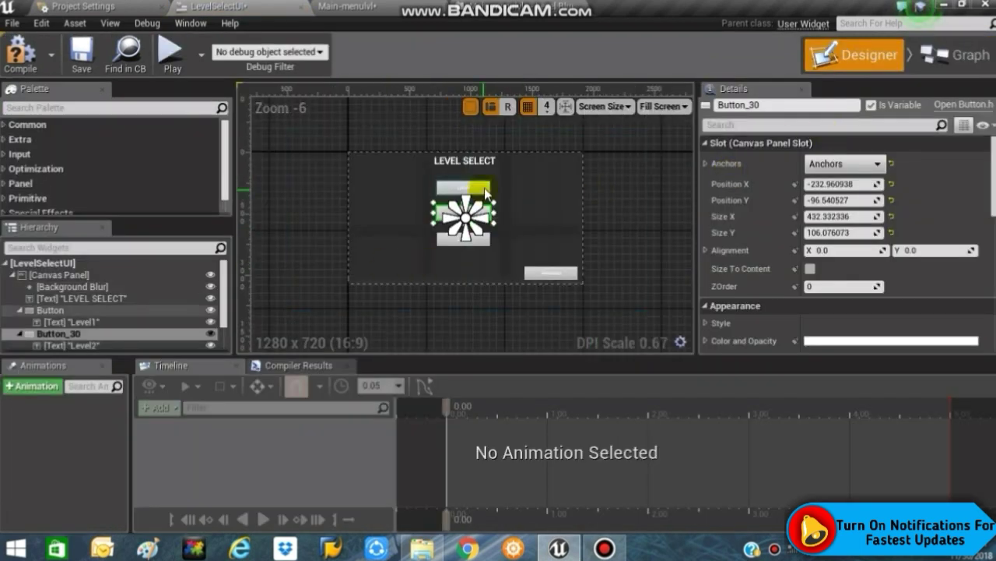
Rename the Level1 button in the widget hierarchy to Buttonlvl1
click(81, 311)
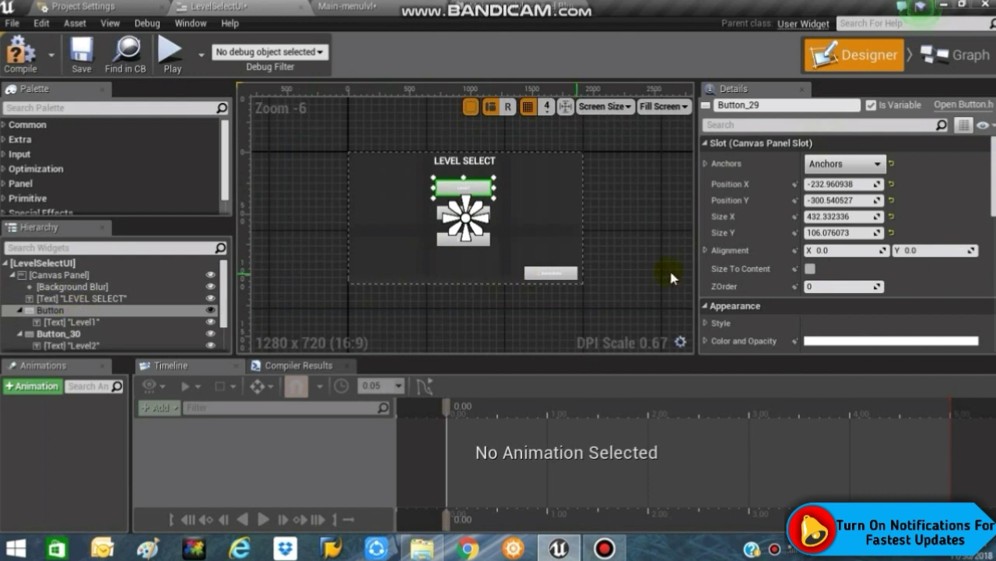
right_click(59, 310)
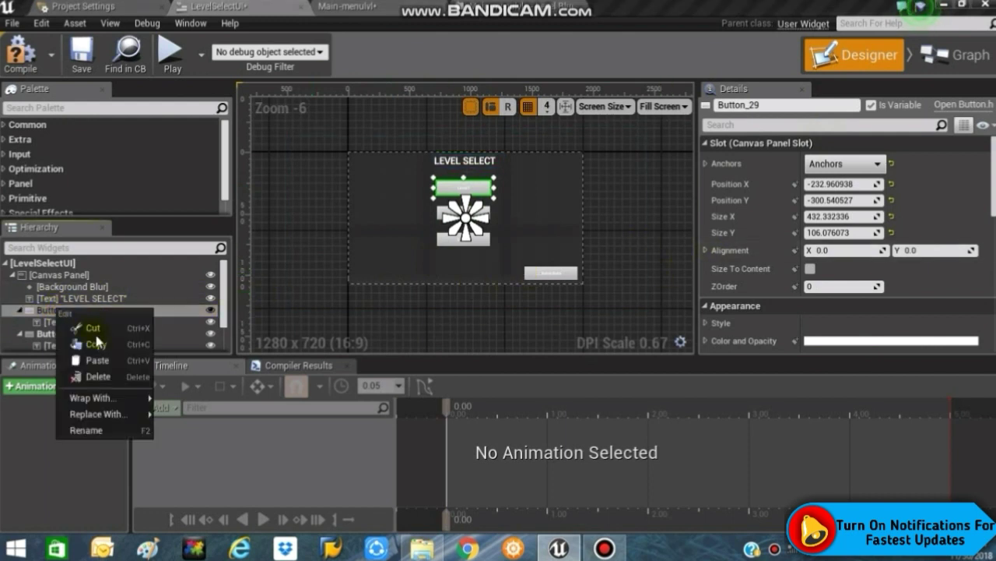
click(87, 430)
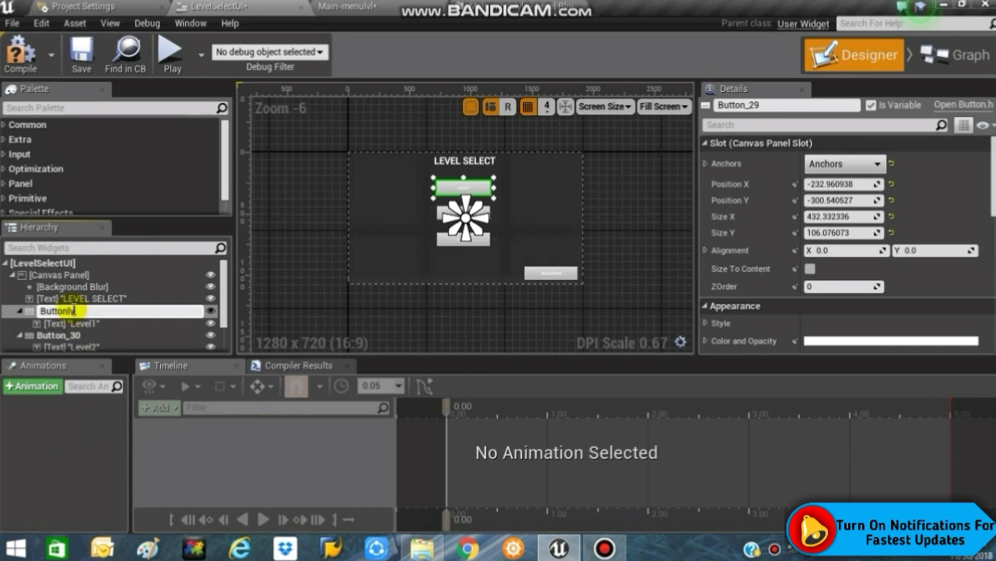
text(lvl1)
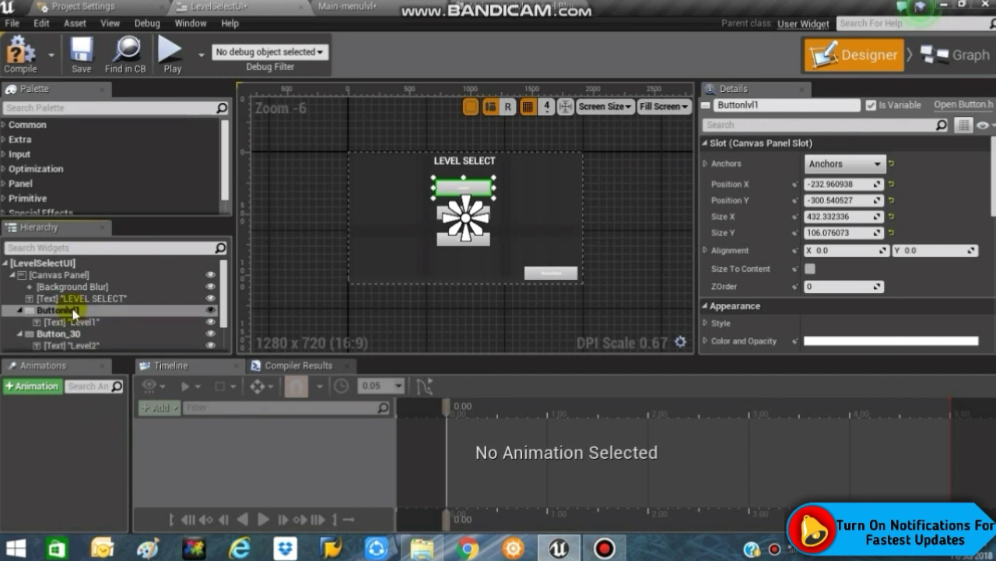
key(Return)
Rename the Level2 button in the widget hierarchy to Buttonlvl2
right_click(73, 333)
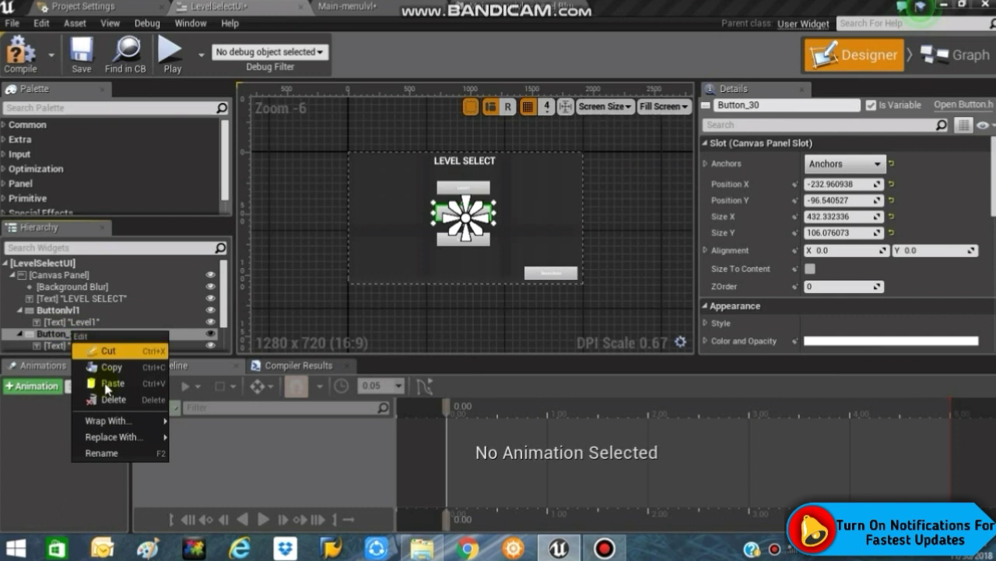
click(101, 452)
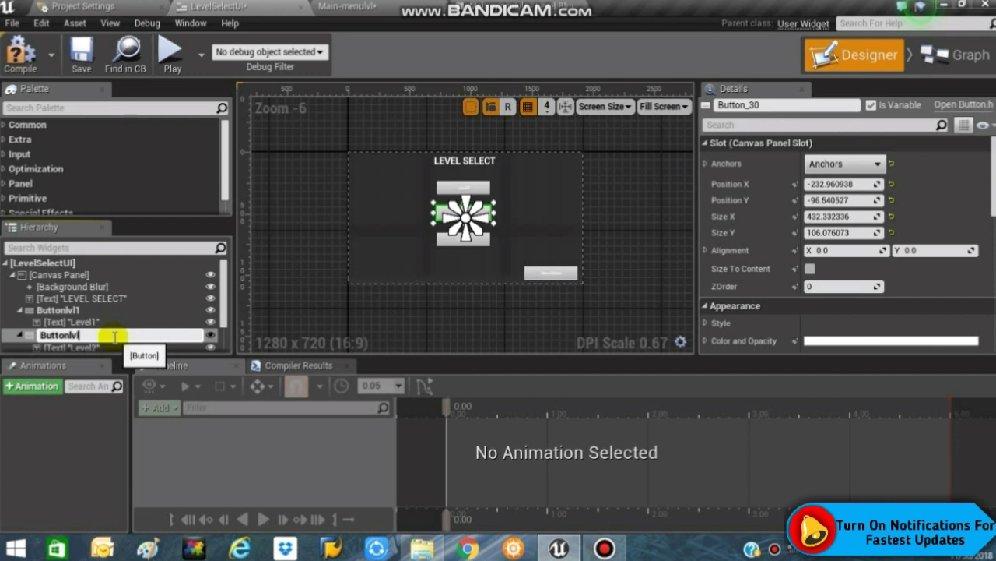
text(Buttonlvl2)
key(Return)
Rename the Level3 button in the widget hierarchy to Buttonlvl3
scroll(106, 339, down, 2)
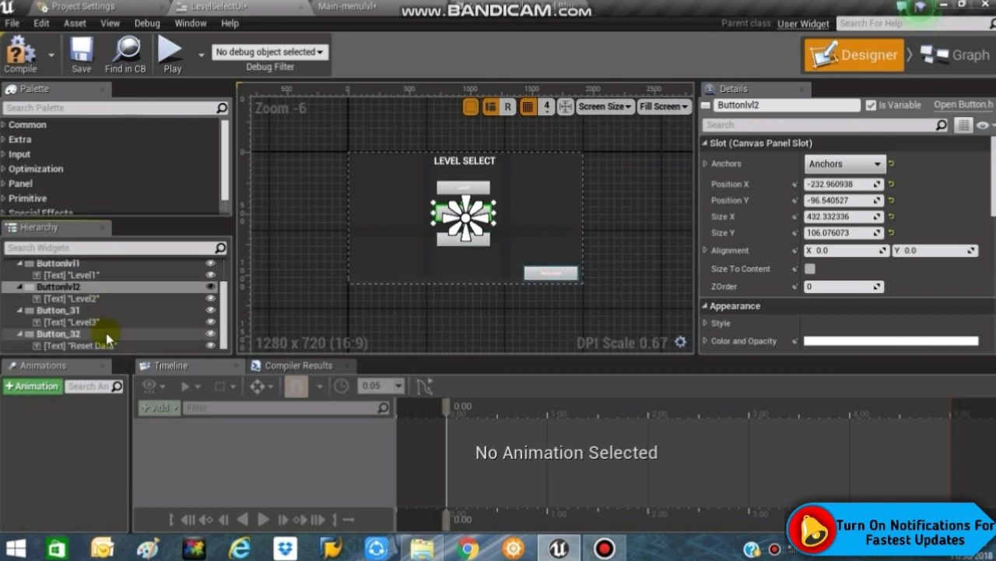
click(90, 313)
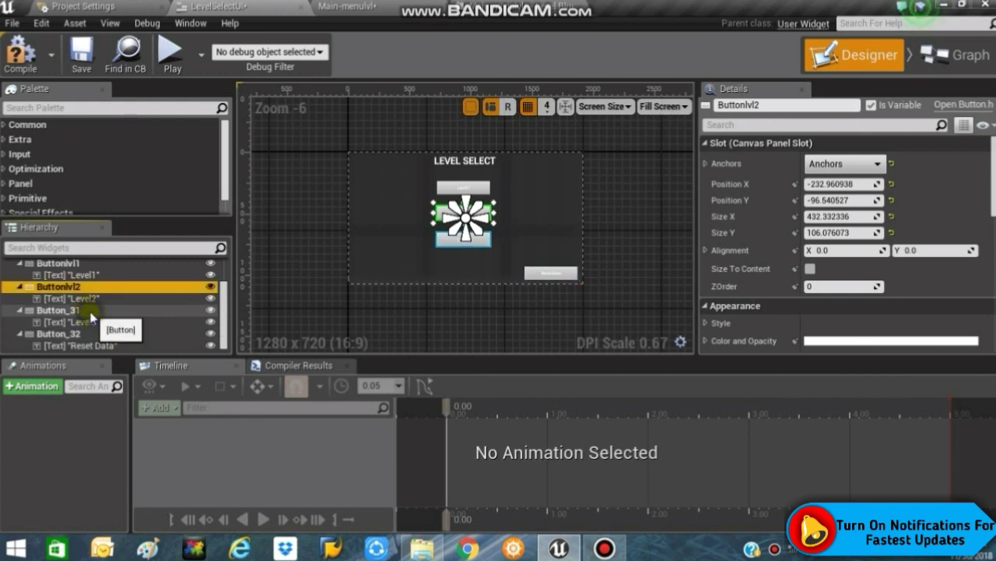
right_click(92, 312)
click(146, 430)
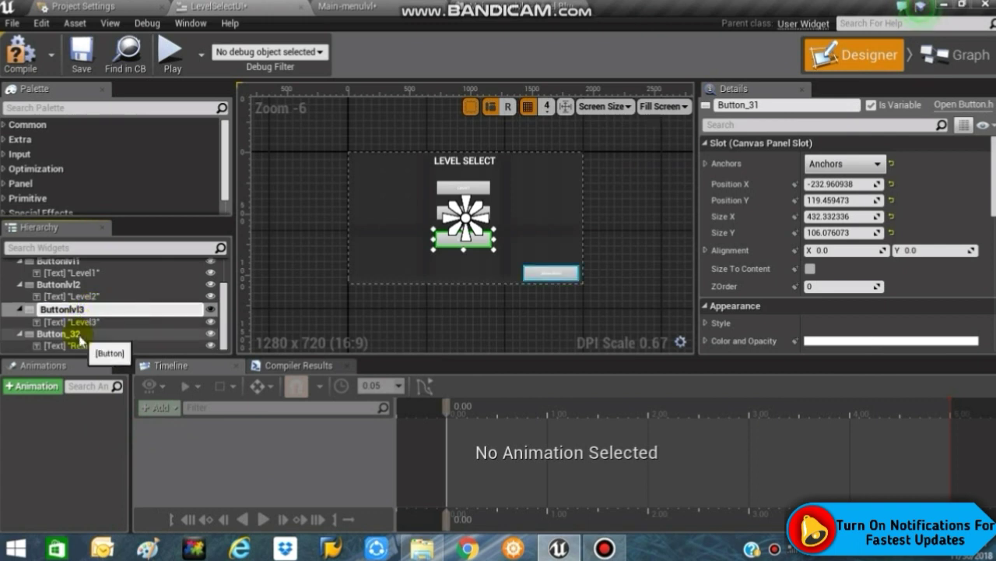
Rename the Reset Data button in the widget hierarchy to Buttondata
right_click(80, 341)
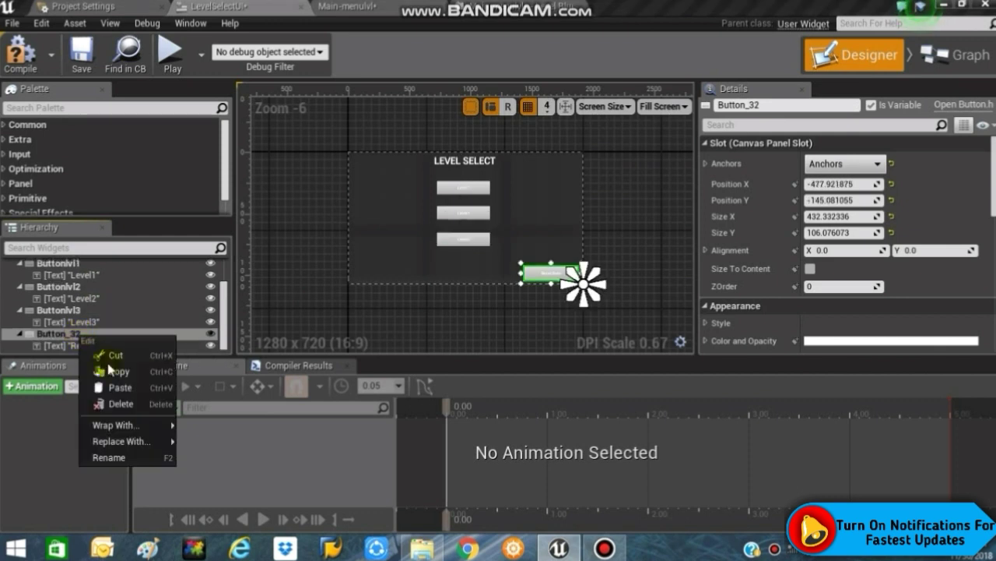
click(148, 455)
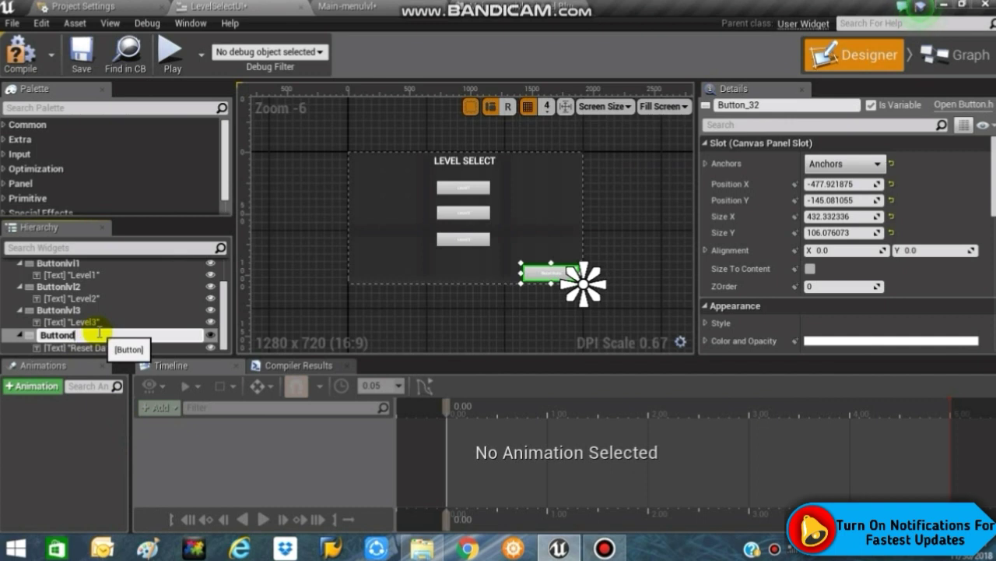
text(Buttondata)
key(Return)
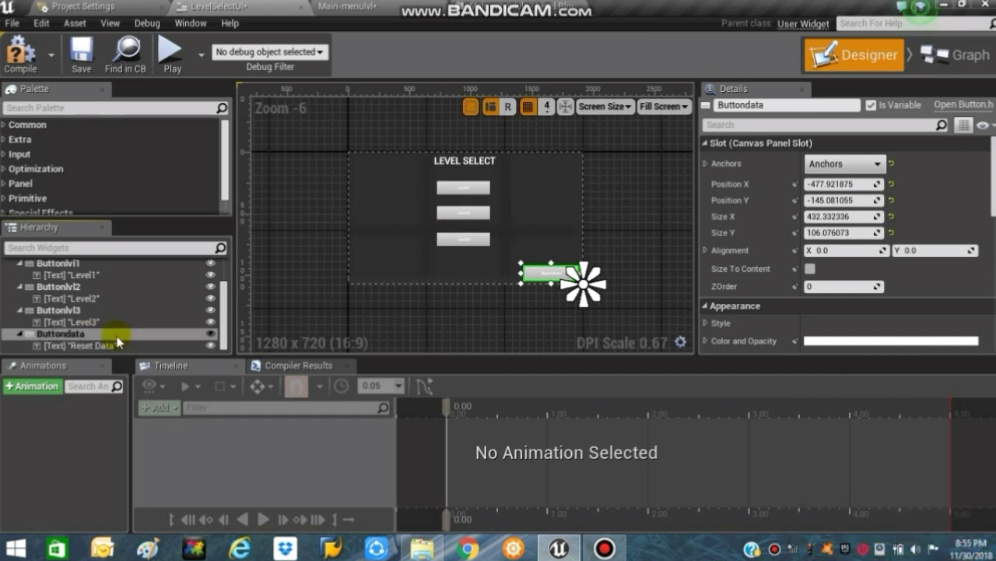
scroll(109, 323, up, 2)
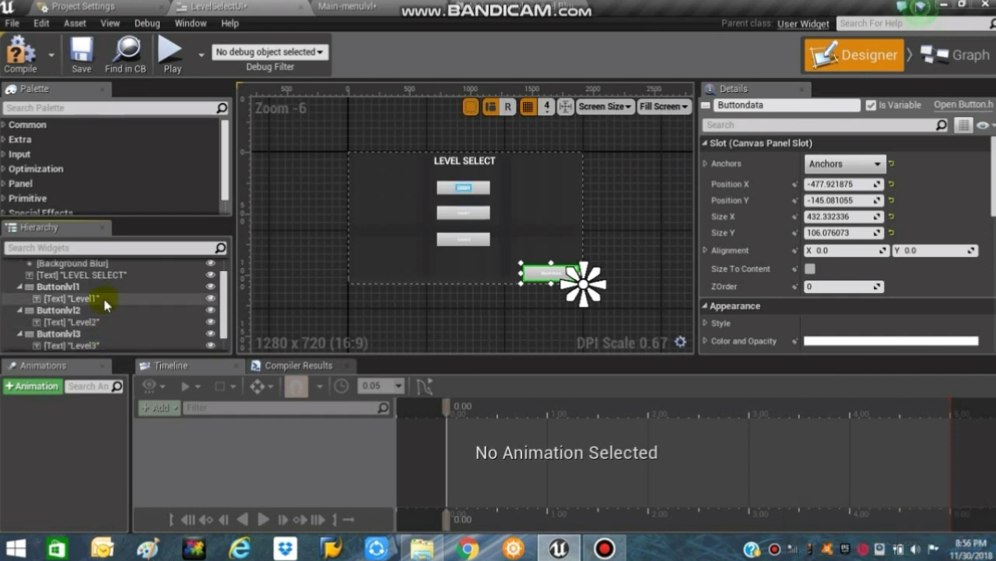
scroll(80, 345, down, 1)
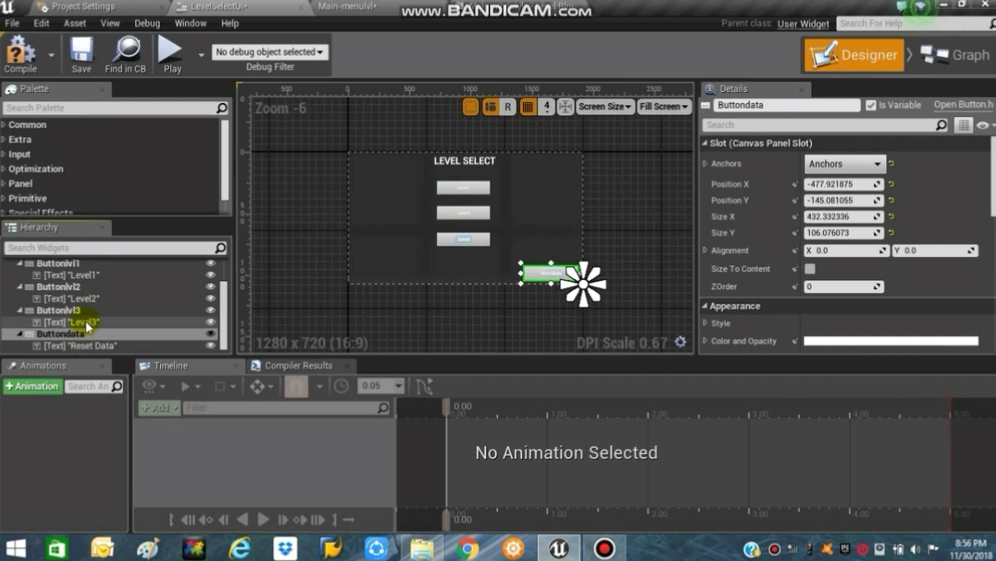
scroll(86, 323, up, 1)
scroll(82, 331, down, 2)
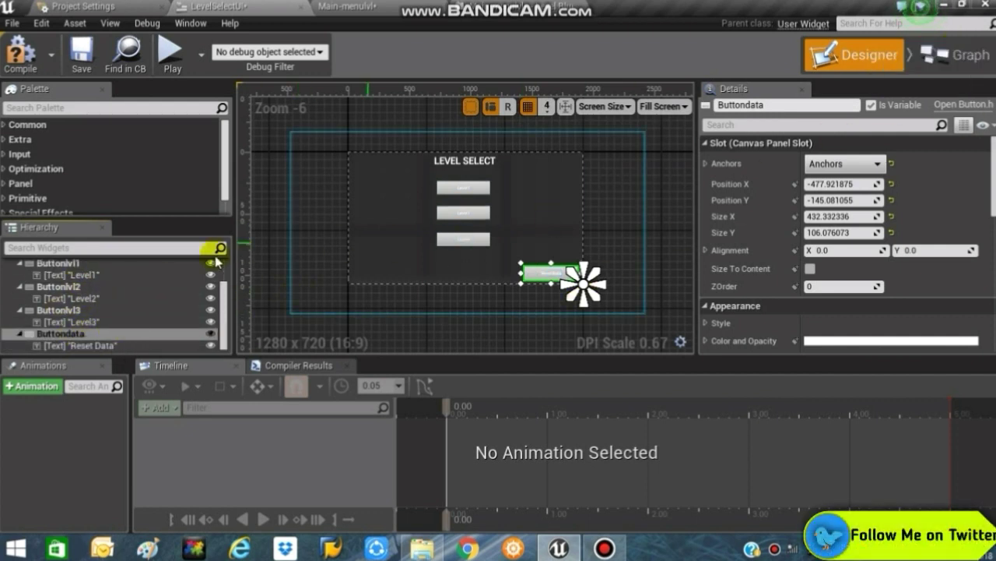
Add an OnClicked event for Buttonlvl2 and return to the widget's designer view
click(101, 287)
scroll(906, 249, down, 10)
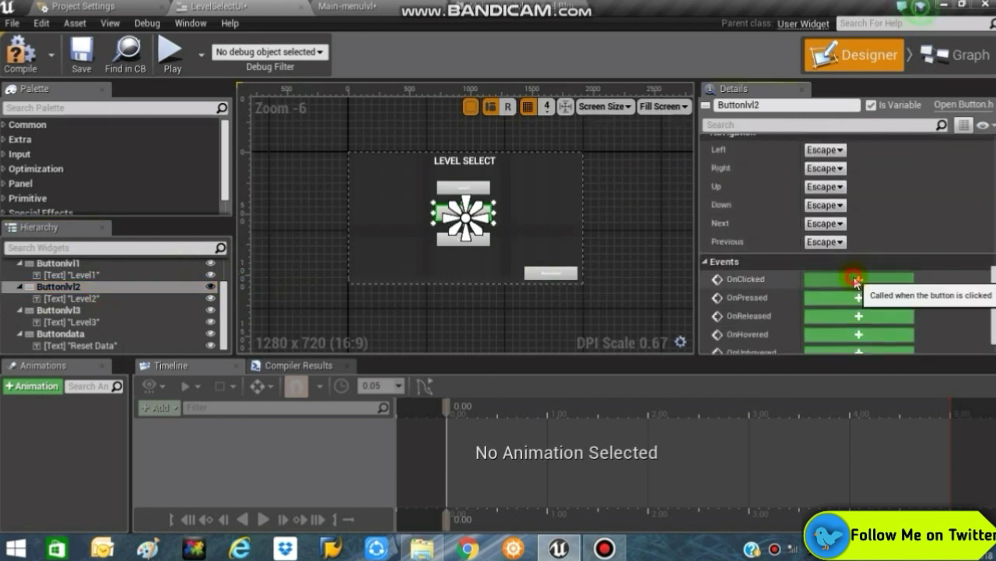
click(859, 279)
click(849, 86)
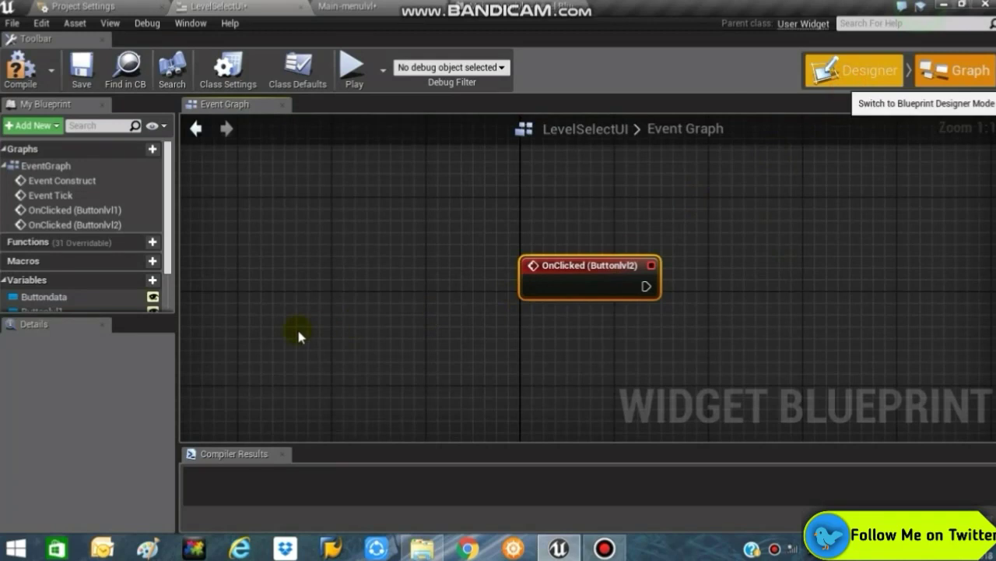
Add an OnClicked event for Buttonlvl3 and return to the widget's designer view
scroll(132, 336, down, 3)
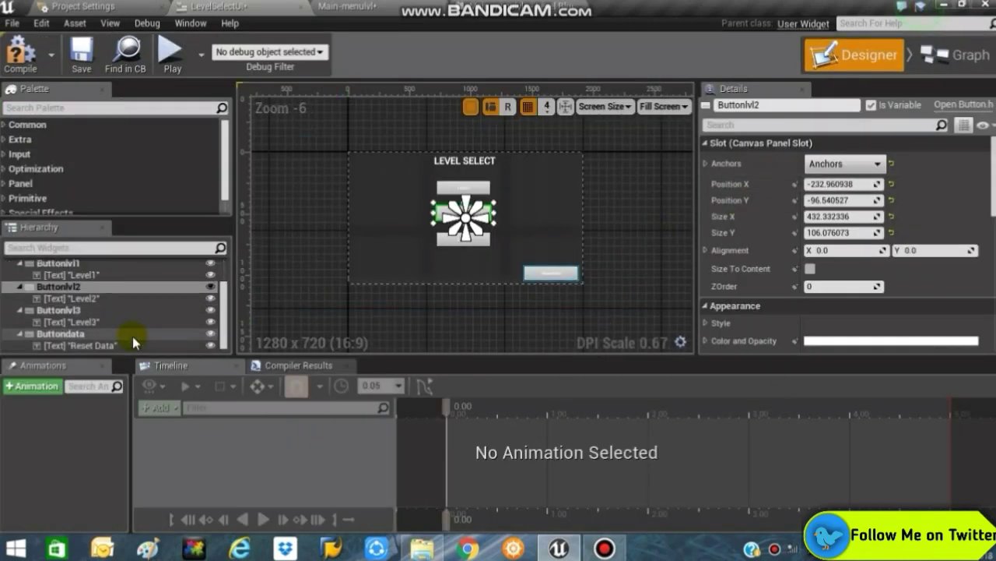
click(94, 312)
scroll(779, 265, down, 2)
scroll(993, 191, down, 5)
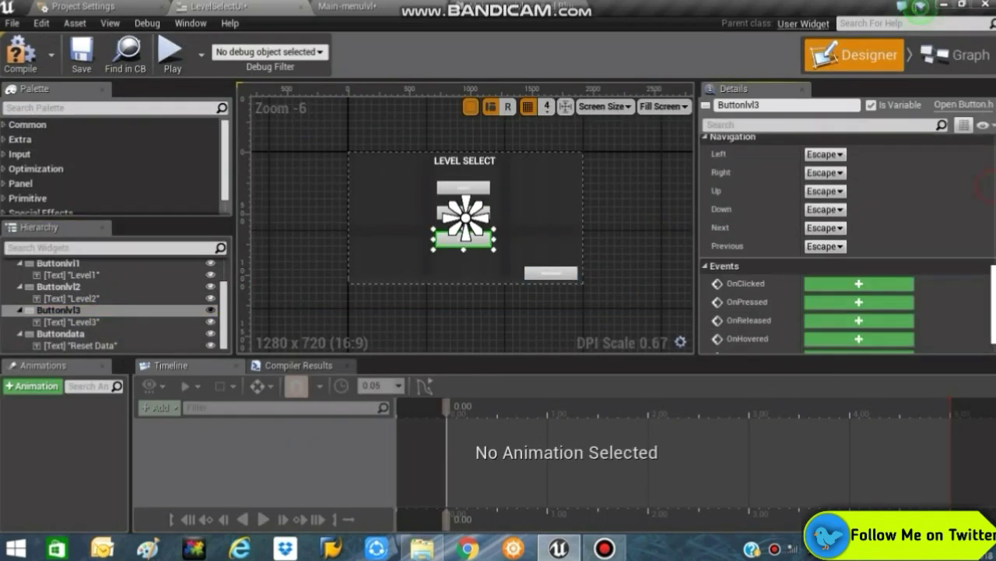
click(859, 278)
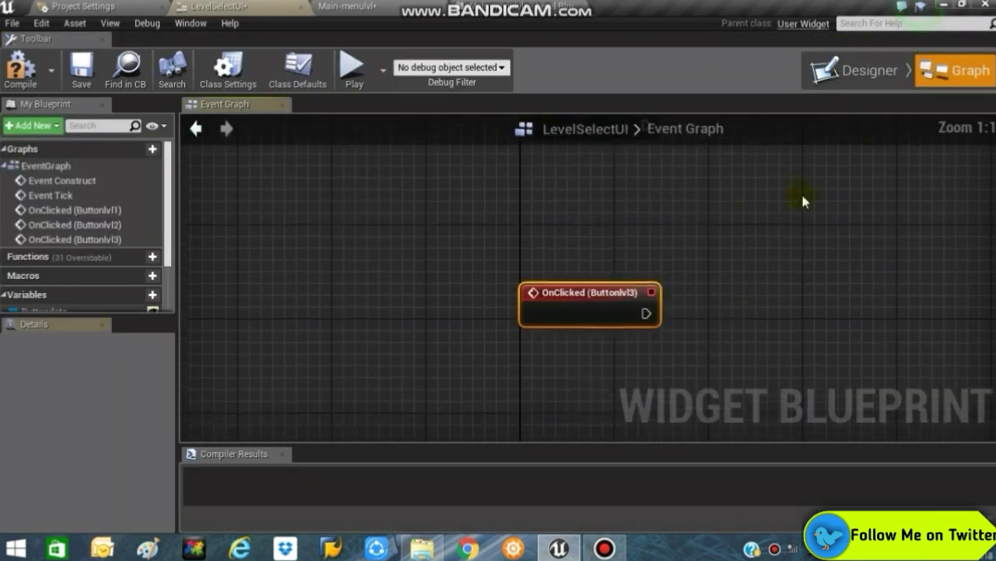
click(876, 71)
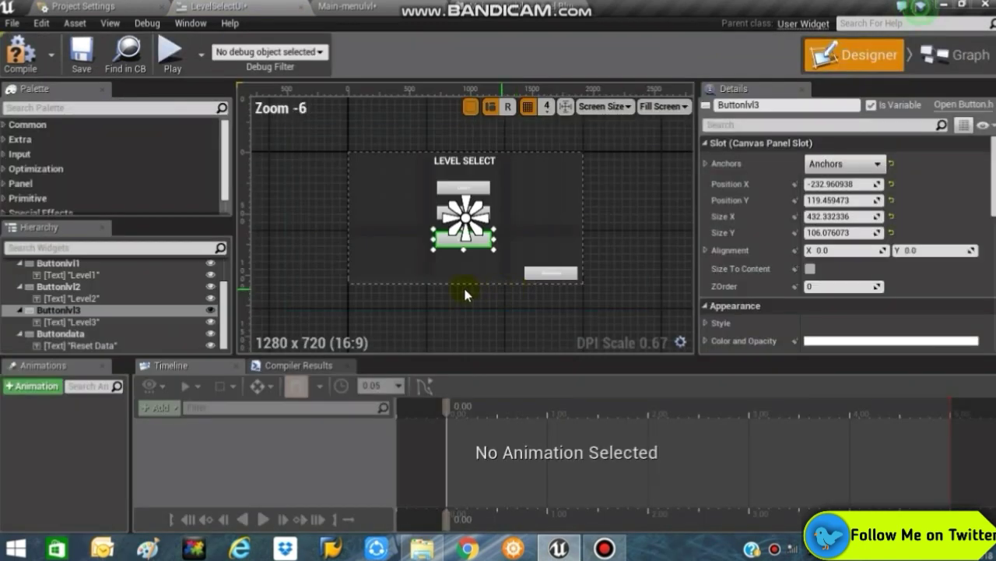
Add an OnClicked event for the Buttondata reset button
click(113, 334)
scroll(945, 273, down, 3)
scroll(992, 226, down, 5)
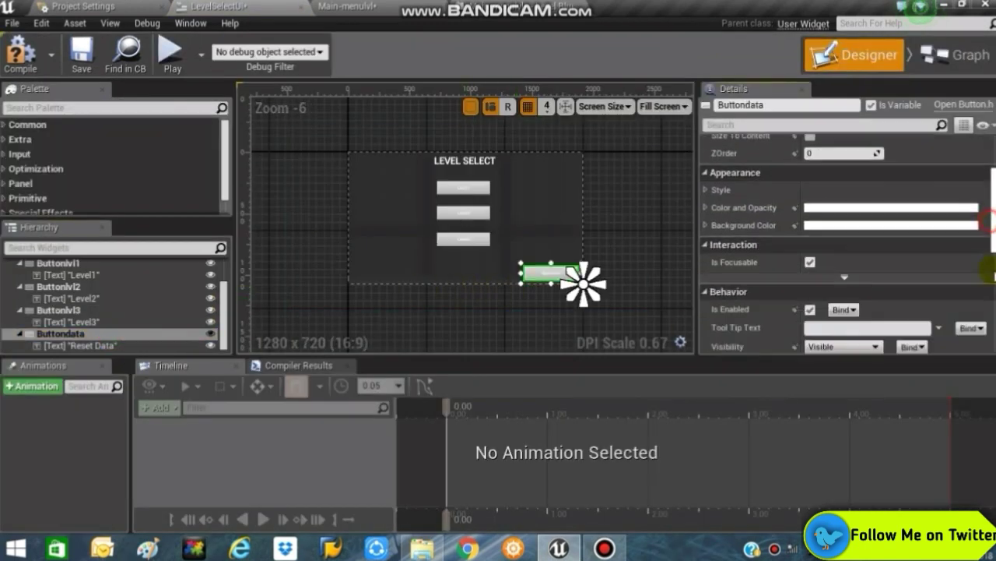
click(879, 271)
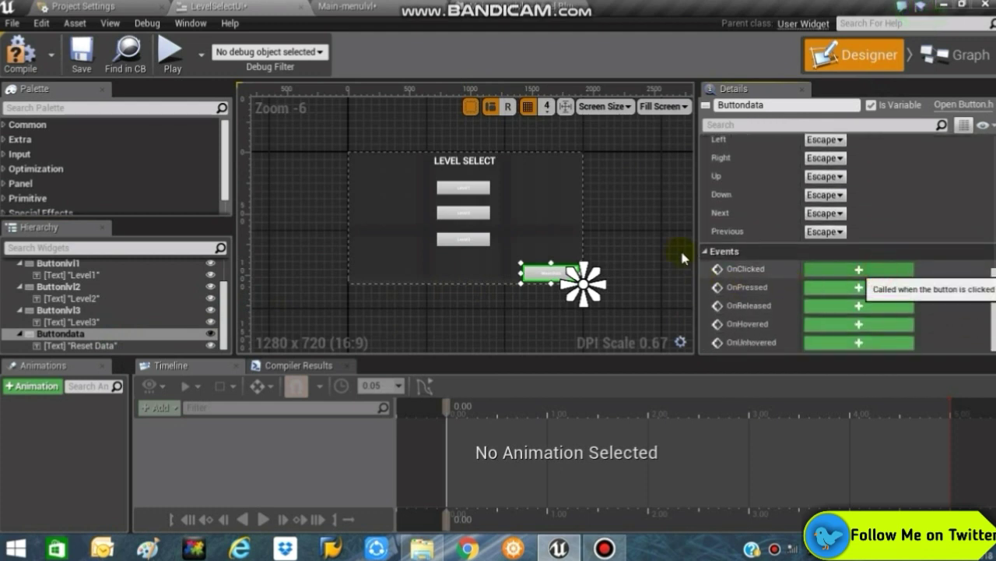
Add an Open Level node wired to the OnClicked (Buttonlvl1) event in the event graph
scroll(629, 229, down, 4)
scroll(629, 227, up, 3)
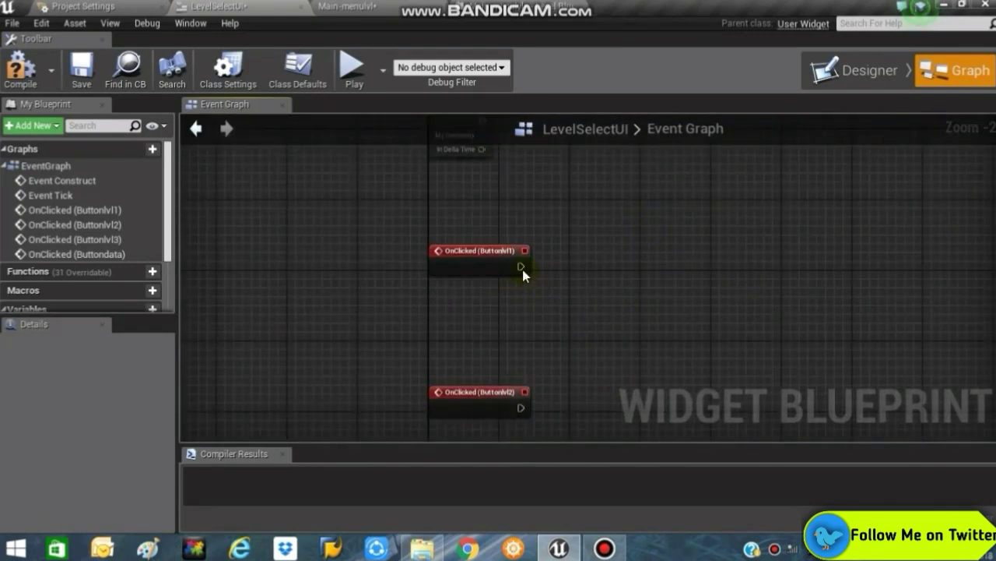
drag(521, 267, 579, 260)
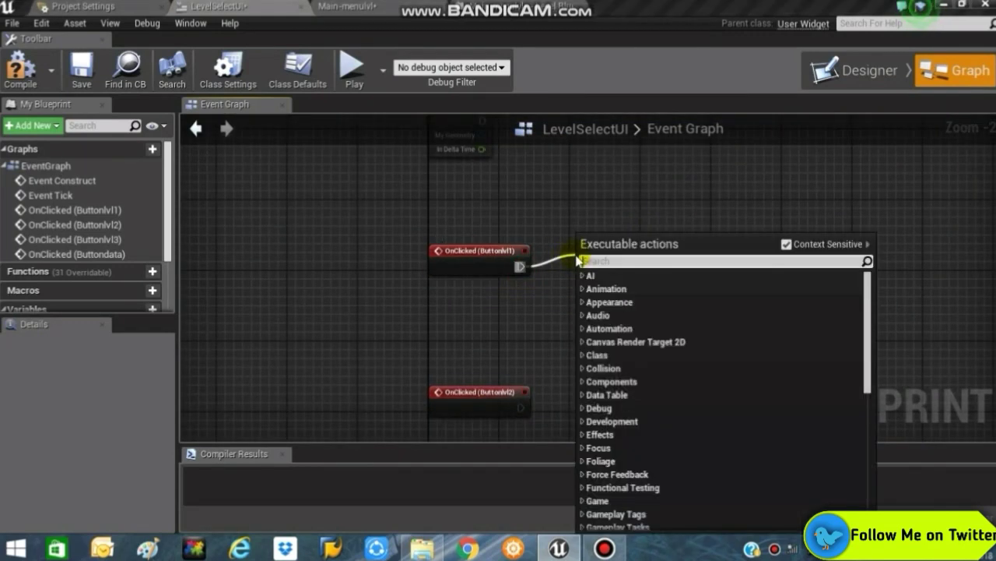
text(open)
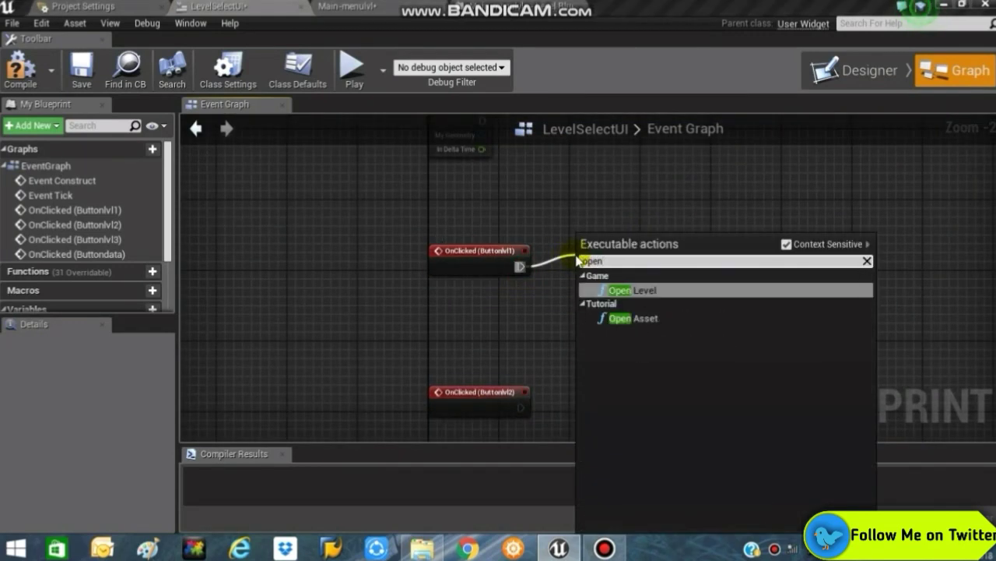
key(Return)
right_drag(574, 255, 531, 164)
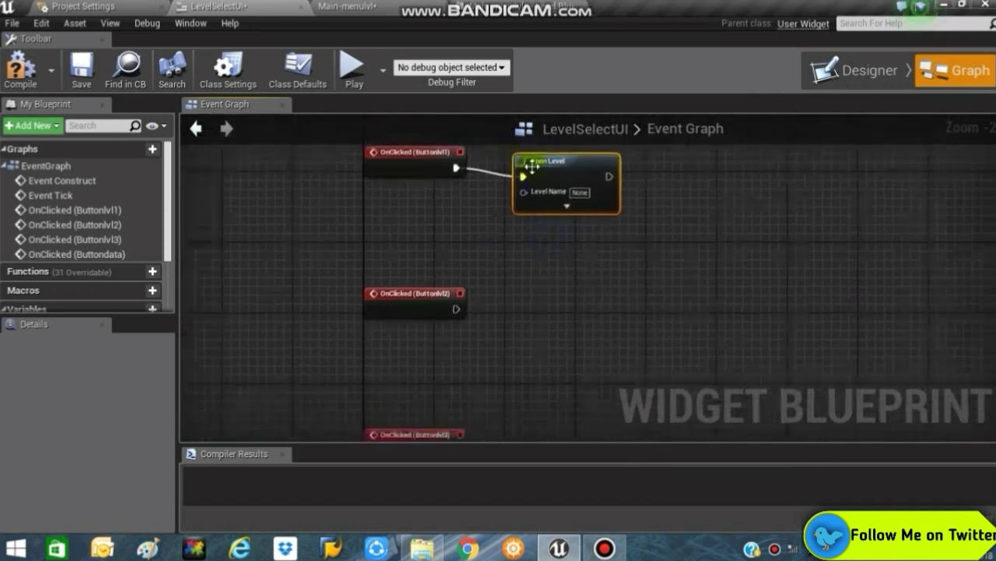
Paste two copies of the Open Level node, one near the Buttonlvl2 click event and one near the Buttonlvl3 click event
key(ctrl+c)
key(ctrl+v)
right_drag(556, 304, 541, 174)
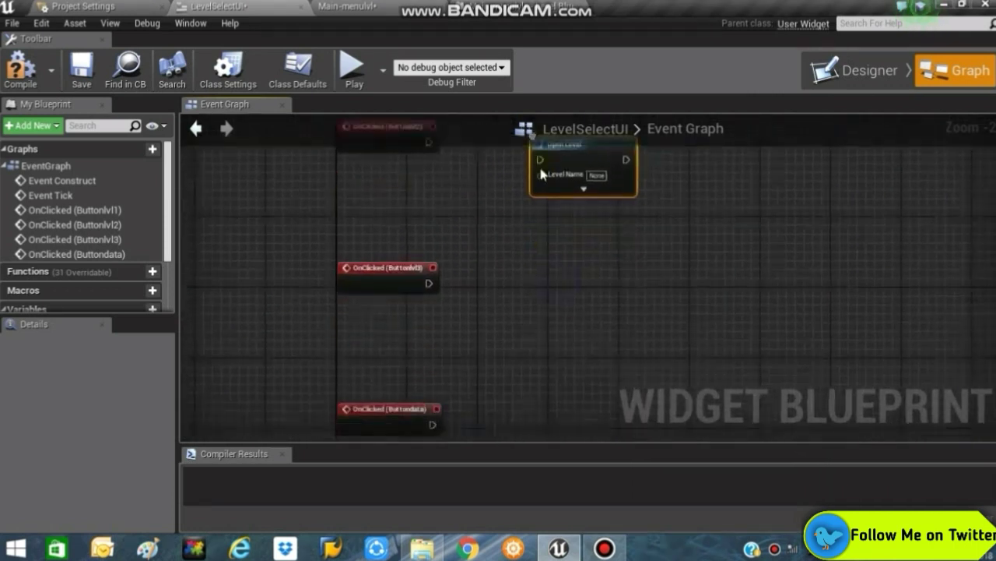
key(ctrl+v)
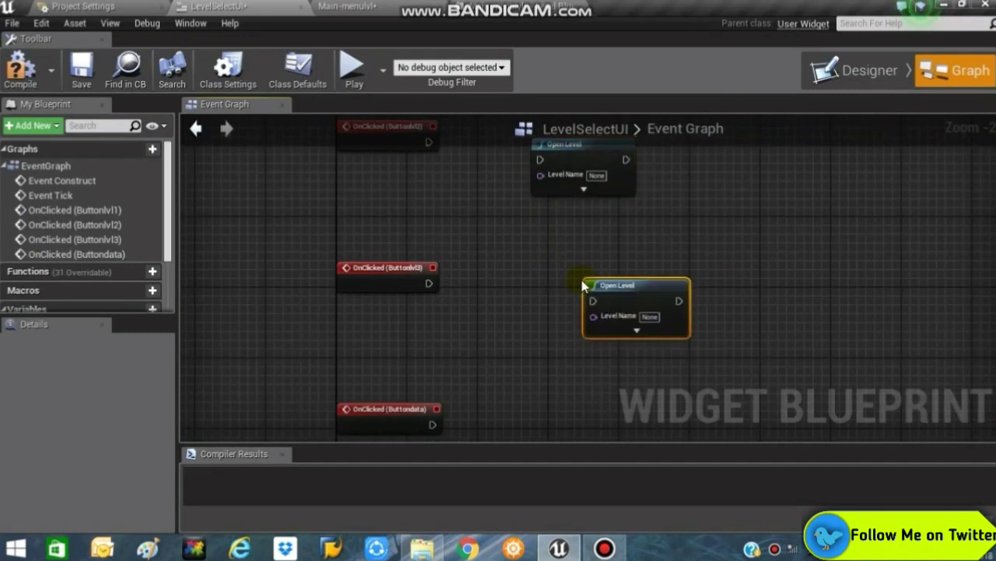
Connect the OnClicked events of Buttonlvl2 and Buttonlvl3 to their own Open Level nodes
right_drag(583, 286, 523, 358)
drag(460, 362, 573, 378)
right_drag(573, 378, 526, 200)
drag(498, 344, 414, 324)
right_drag(524, 223, 522, 310)
Arrange the three Open Level nodes in a compact column beside their click events
drag(574, 282, 574, 274)
drag(606, 412, 551, 358)
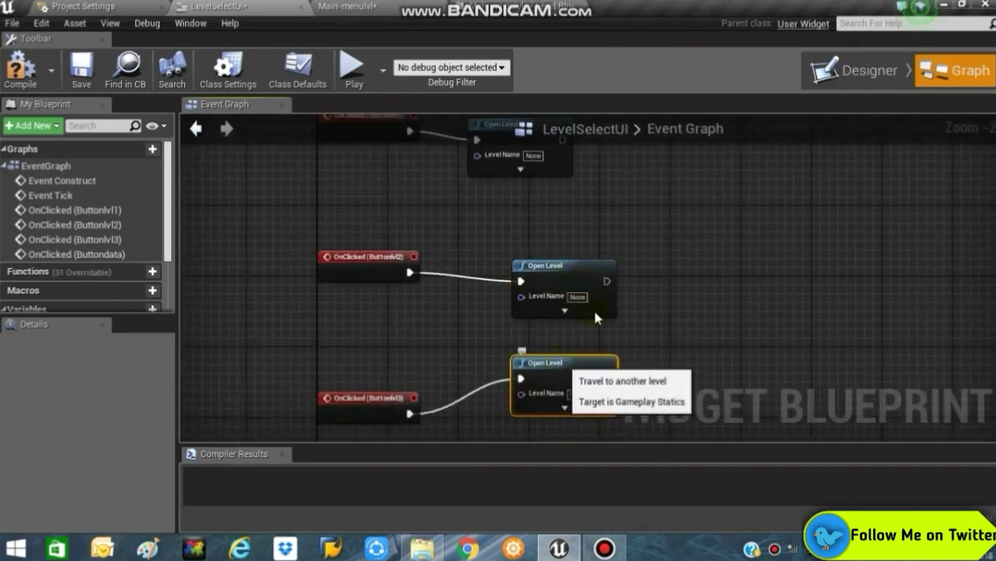
right_drag(594, 310, 596, 354)
drag(527, 165, 564, 212)
right_drag(582, 252, 590, 235)
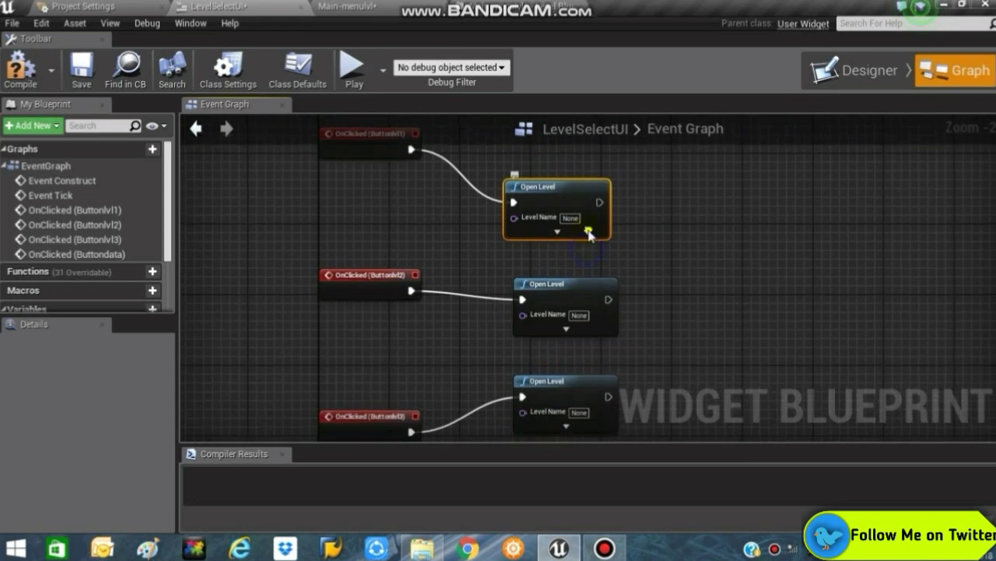
Set the Level Name of the Buttonlvl1 Open Level node to Level, matching the first level asset's name in the Content folder
click(339, 6)
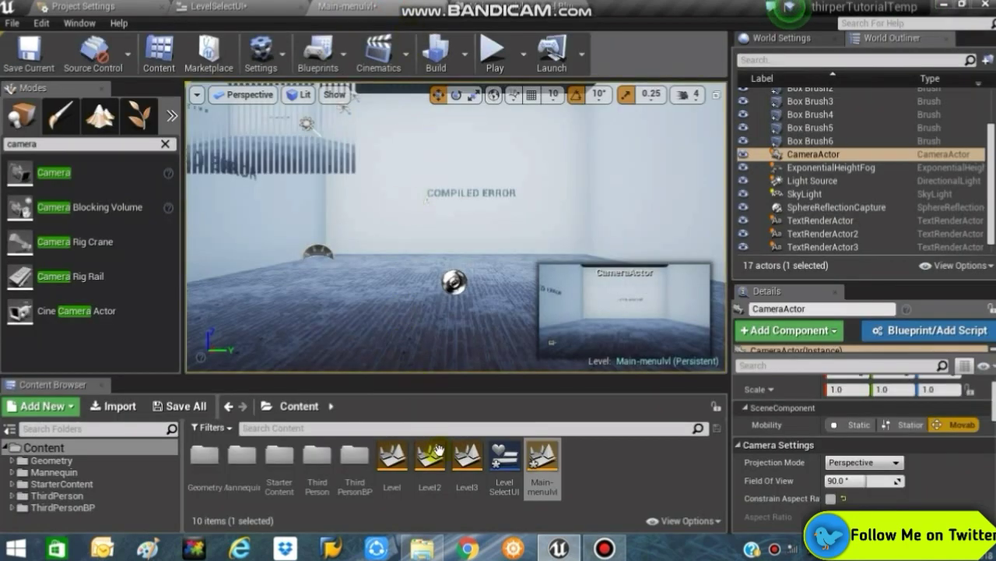
right_click(399, 472)
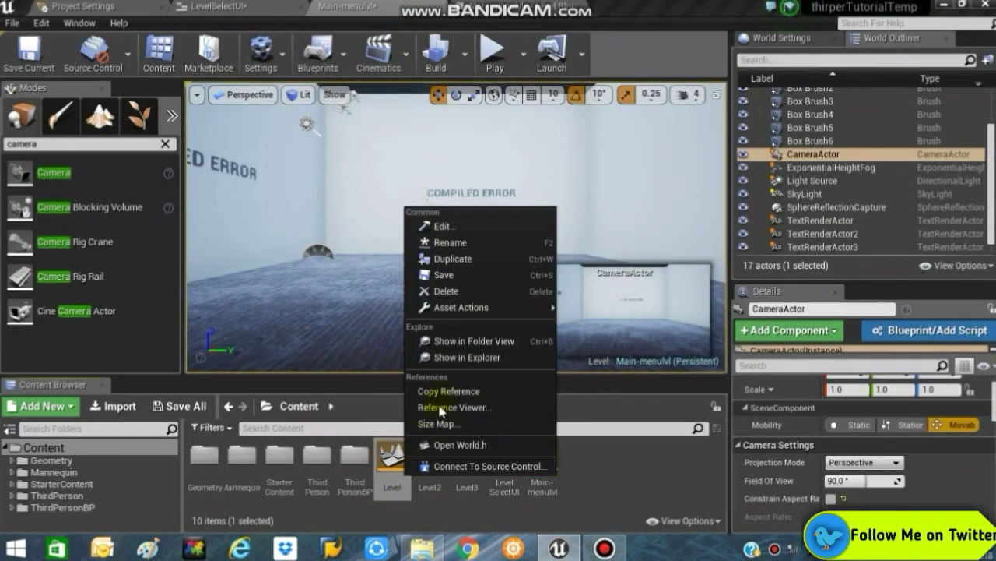
click(392, 471)
double_click(391, 472)
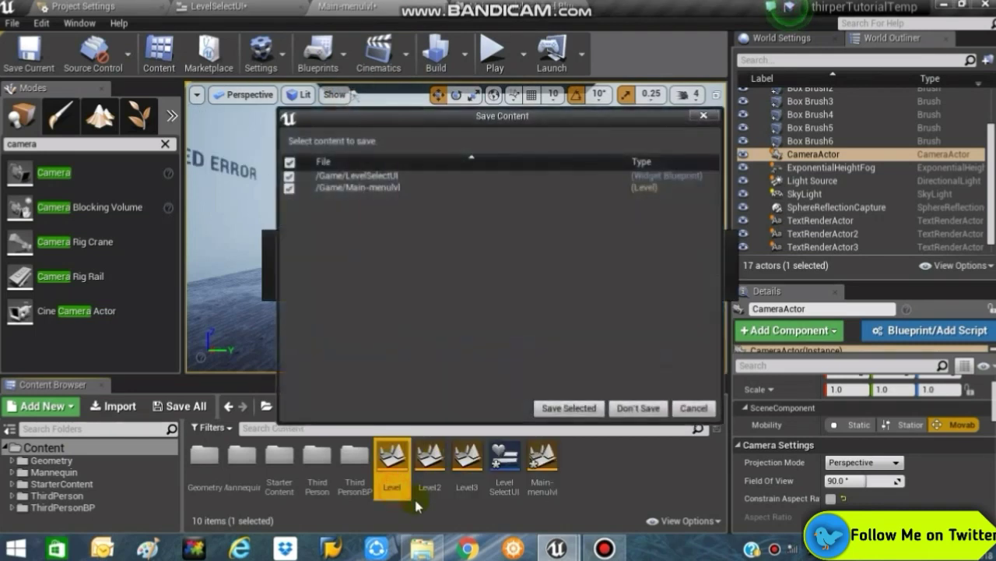
click(703, 116)
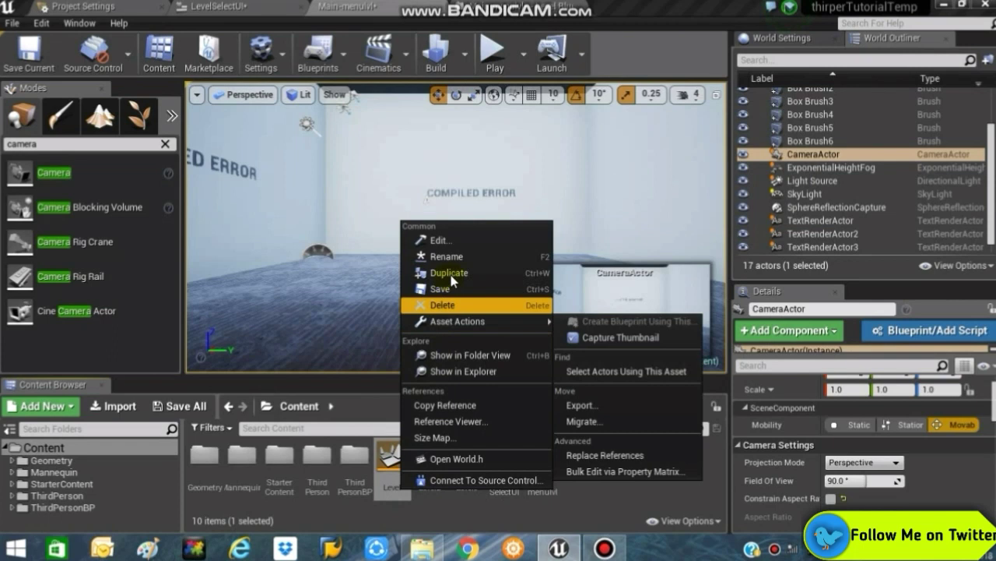
click(458, 258)
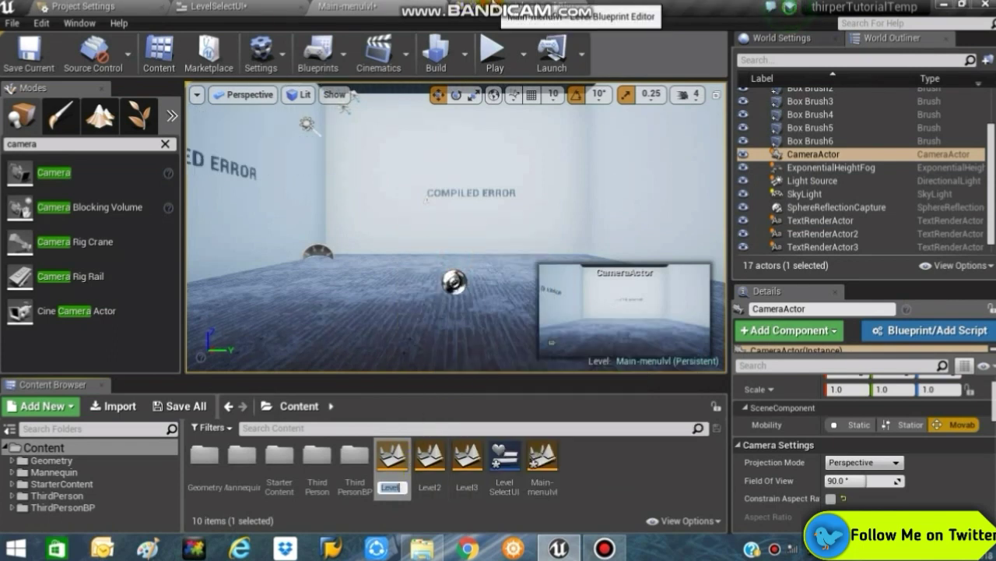
click(473, 4)
click(232, 6)
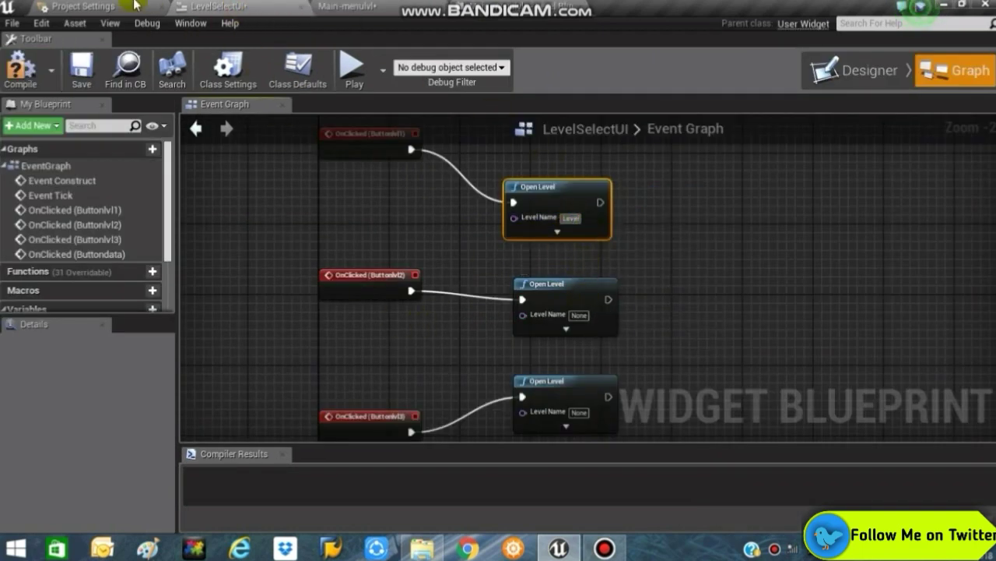
Set the Level Name to Level2 on the Buttonlvl2 Open Level node and to Level3 on the Buttonlvl3 one
click(348, 6)
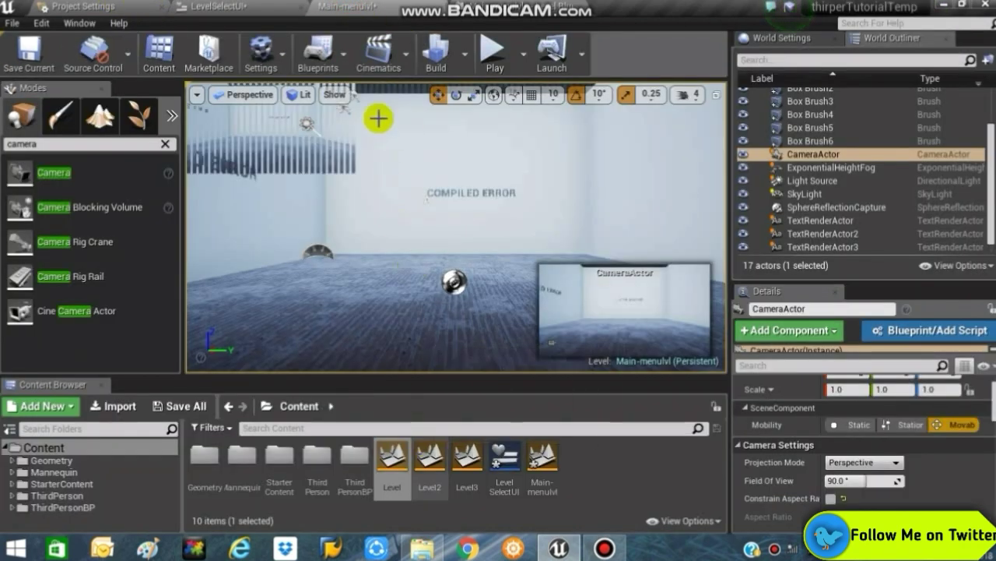
click(539, 7)
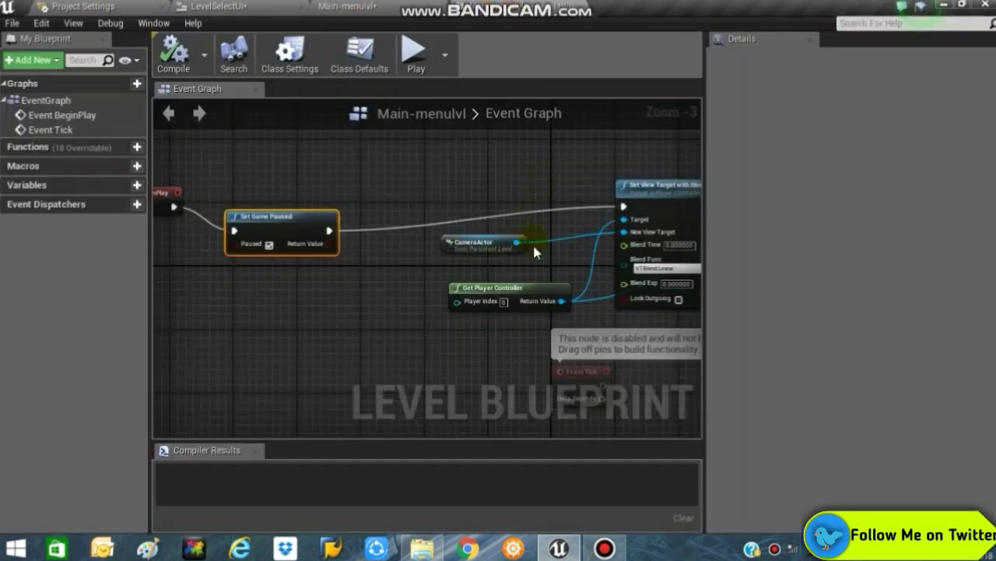
click(218, 7)
click(580, 316)
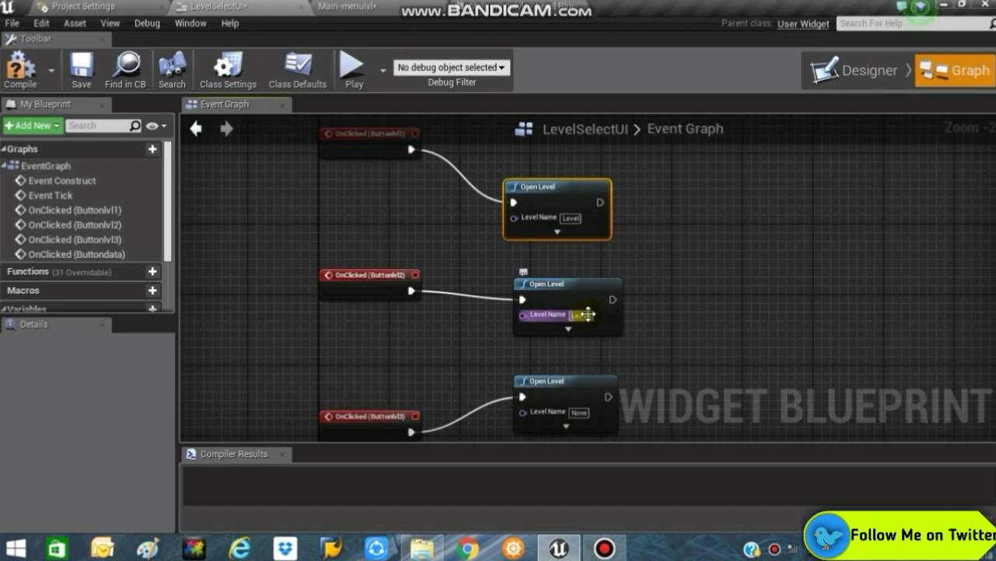
click(578, 411)
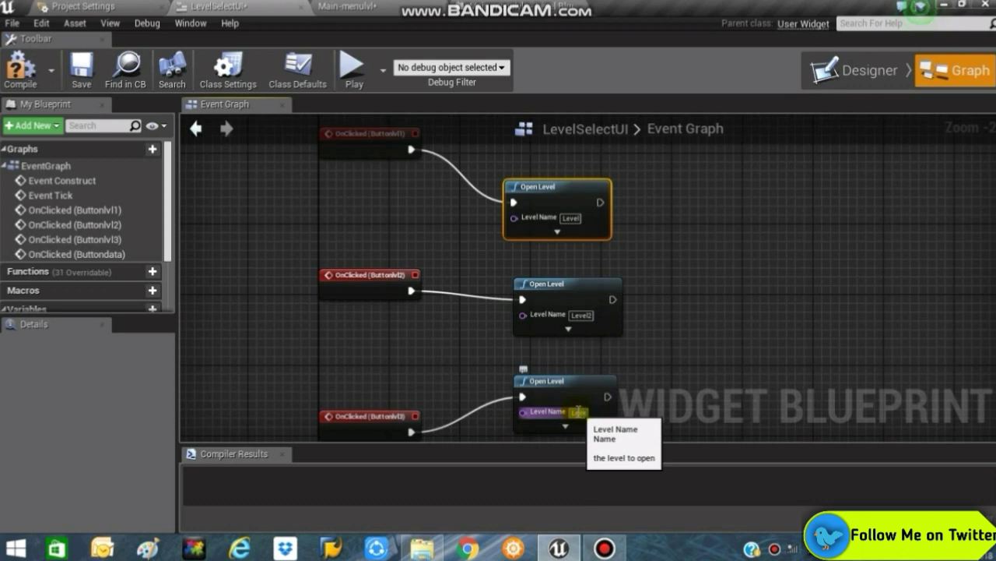
right_drag(658, 366, 664, 310)
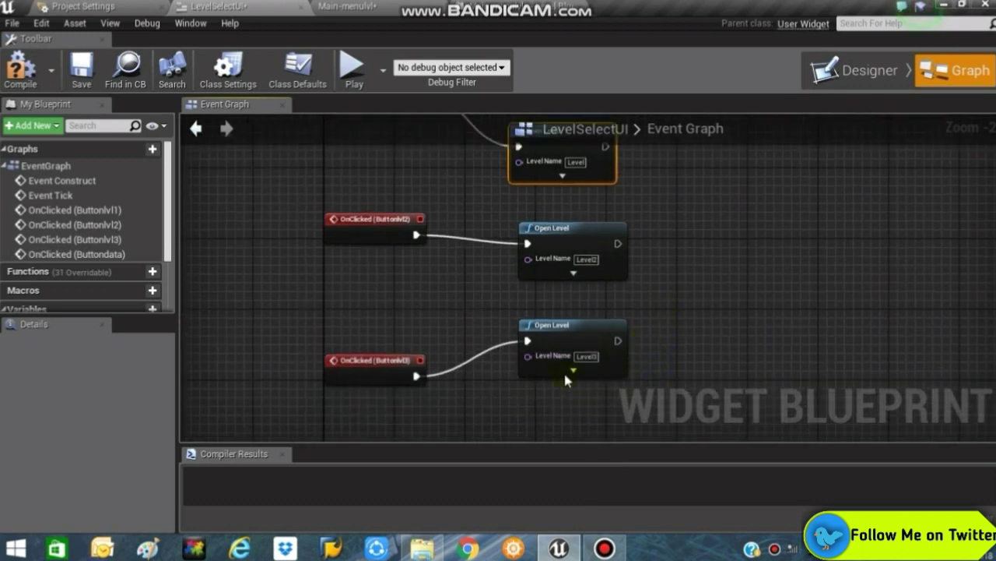
Compile and save the LevelSelectUI widget blueprint, and play the Main-menulvl level to test the menu
click(20, 69)
click(82, 68)
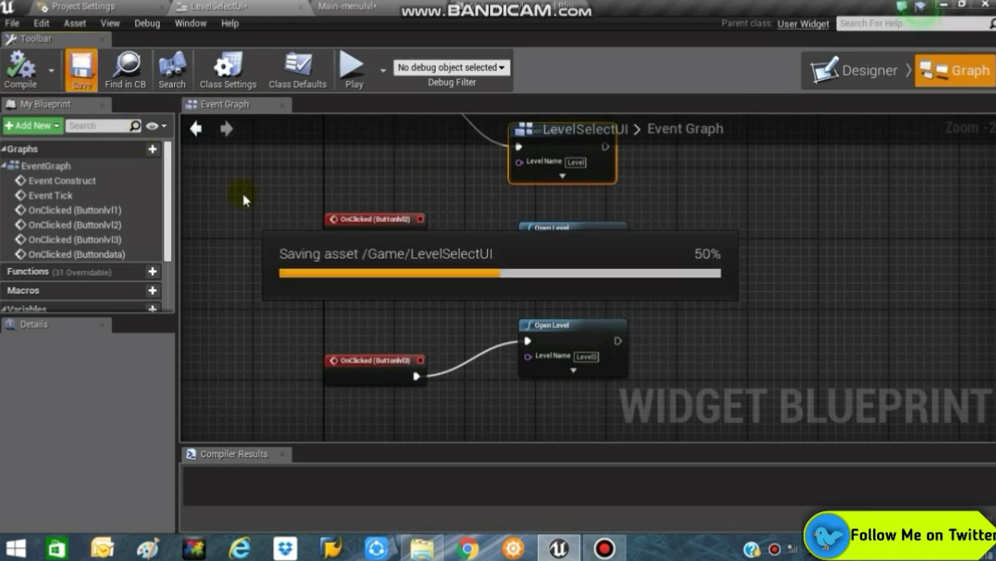
click(343, 9)
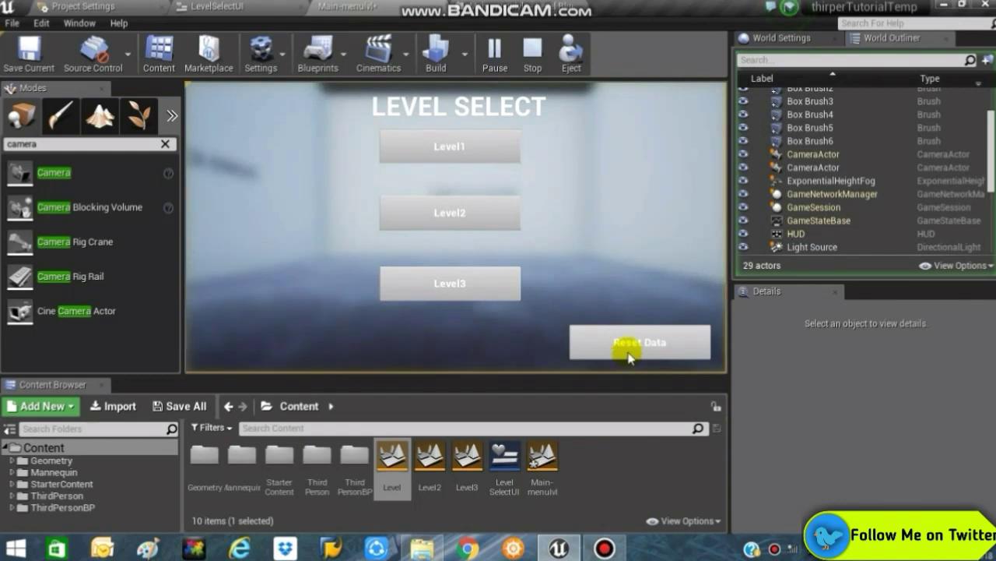
Test the Reset Data and Level1 buttons in the running level select menu, and end the play session
click(629, 353)
click(652, 355)
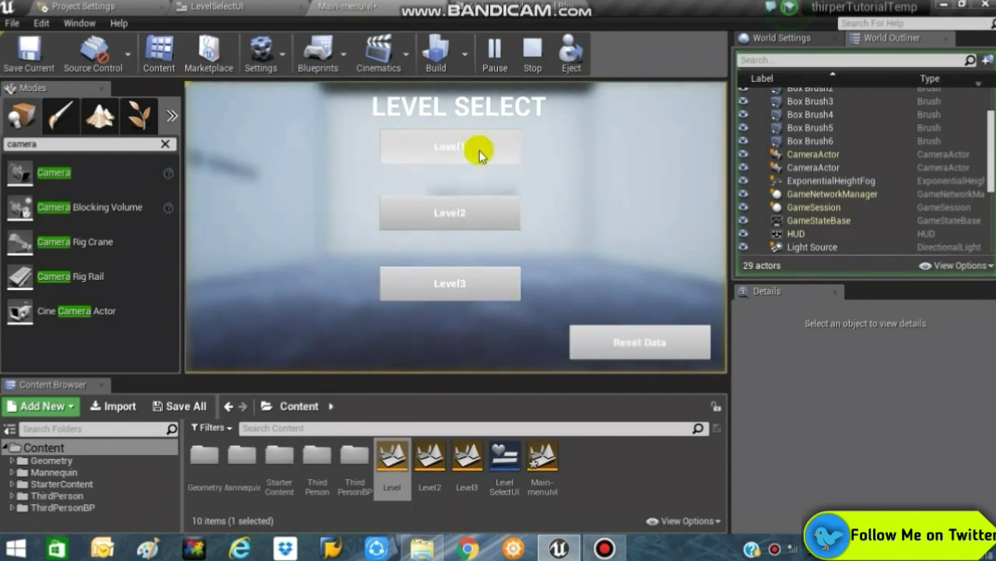
click(476, 148)
click(491, 209)
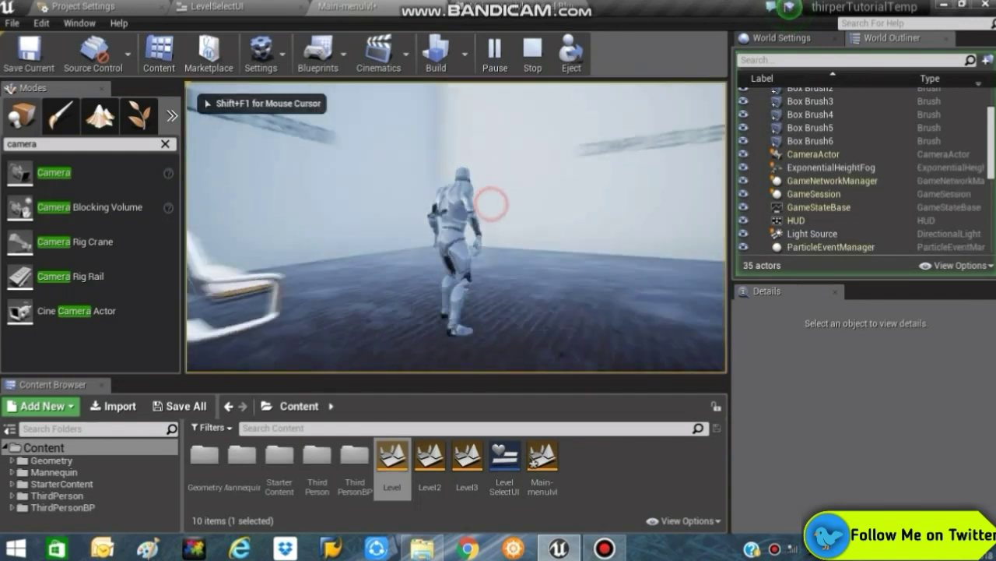
click(373, 223)
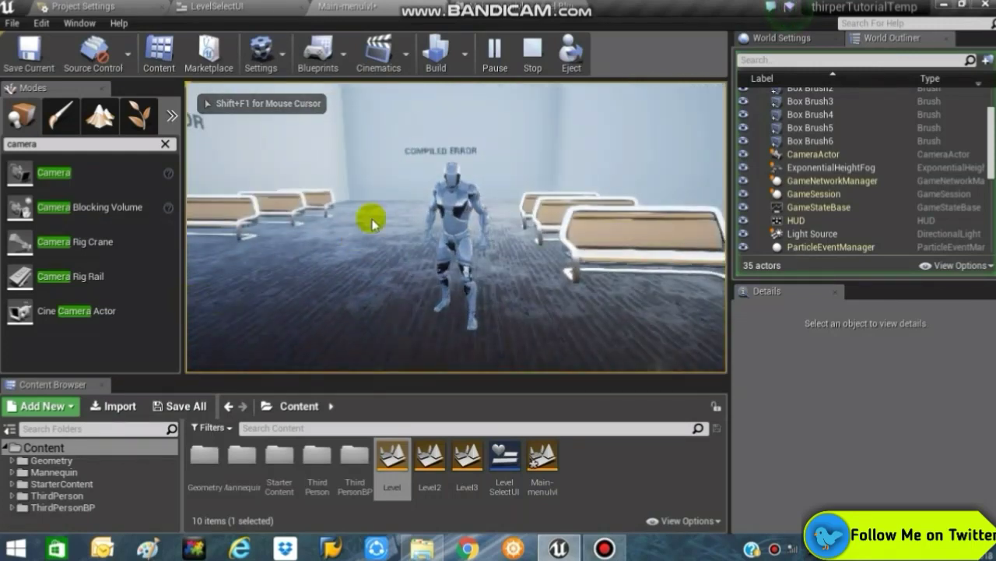
click(522, 66)
Play the Main-menulvl level again to test the Level2 button, and stop the session
click(495, 49)
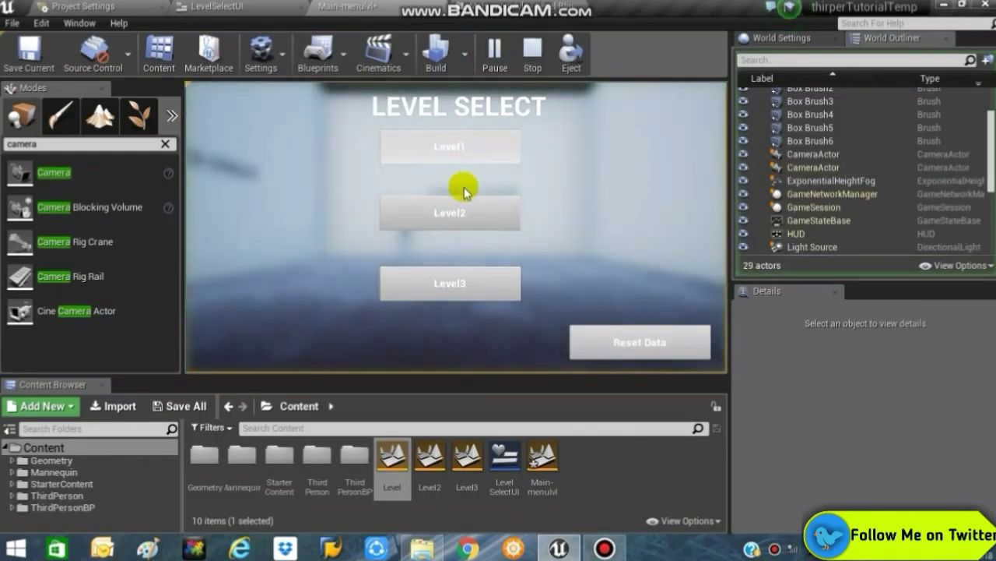
click(469, 221)
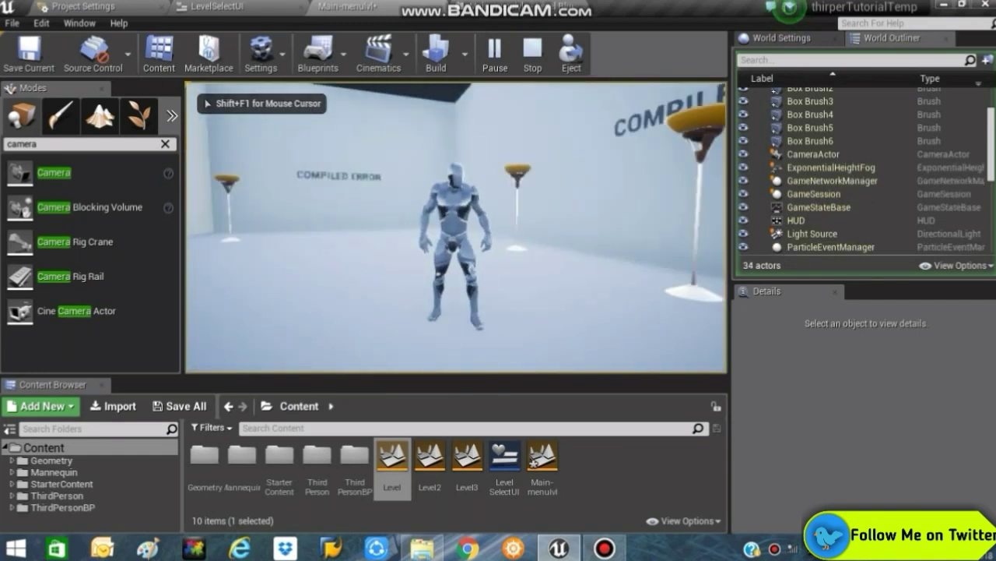
key(Escape)
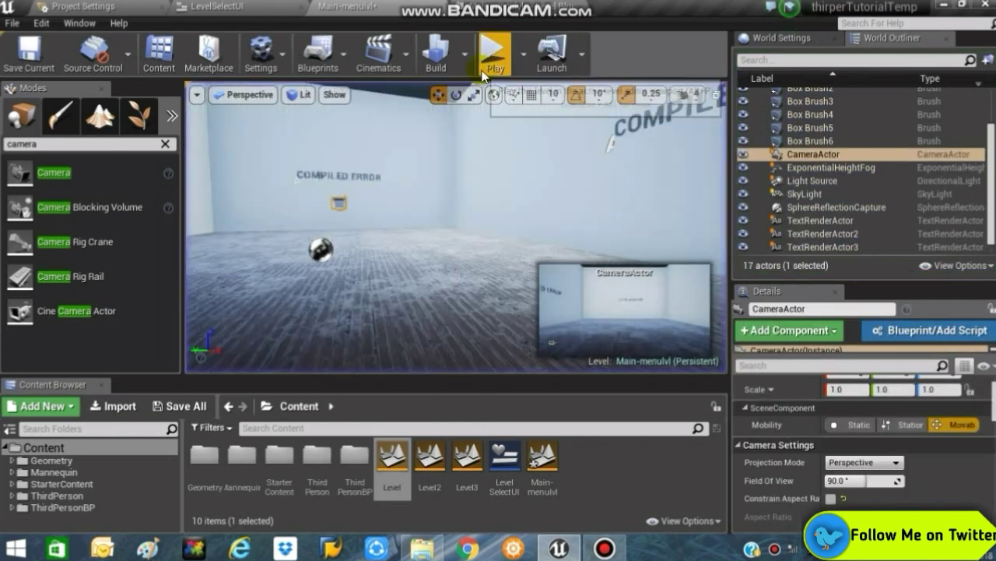
Replay the Main-menulvl level, open the third level with the Level3 button and run the character around its room
click(493, 48)
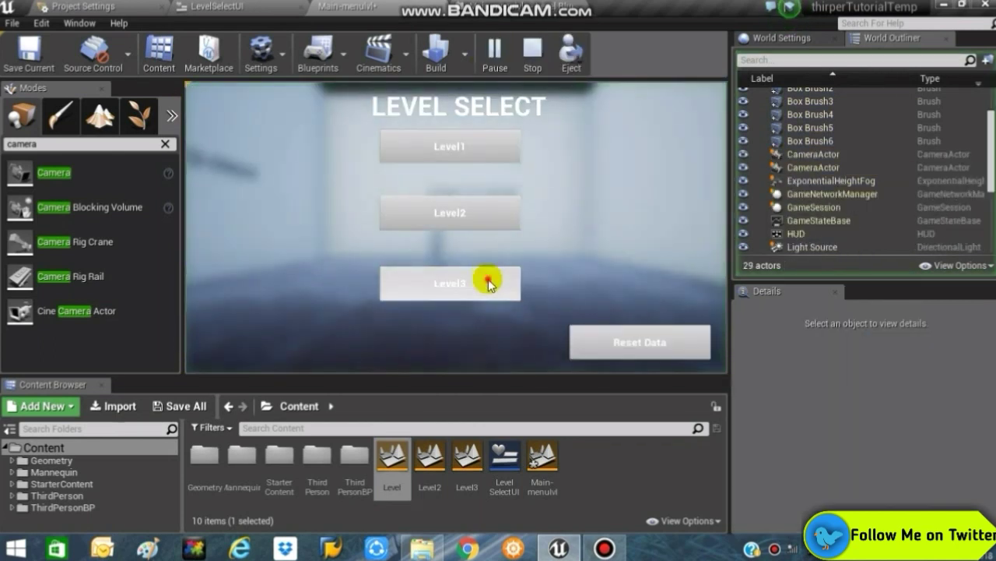
click(488, 282)
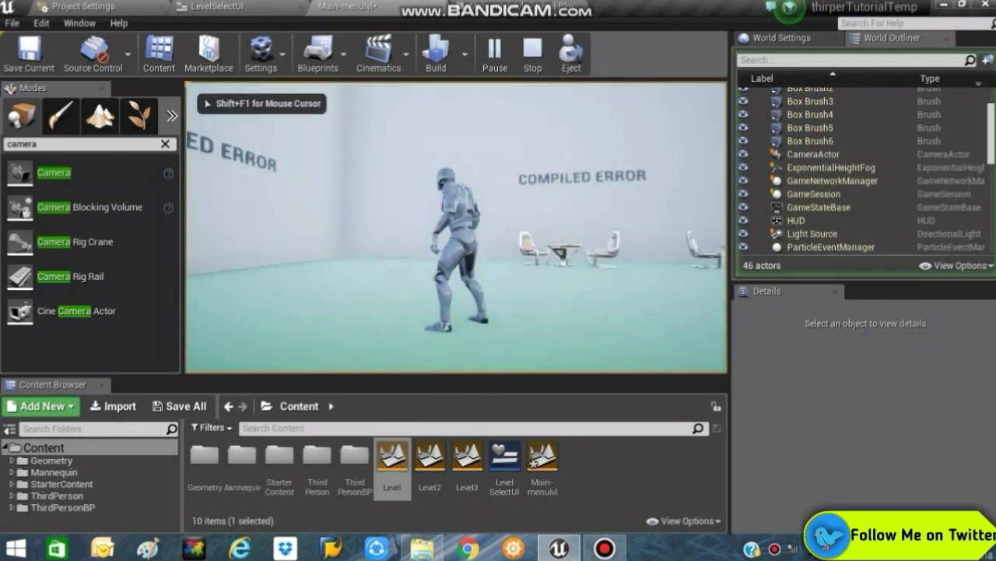
key(w)
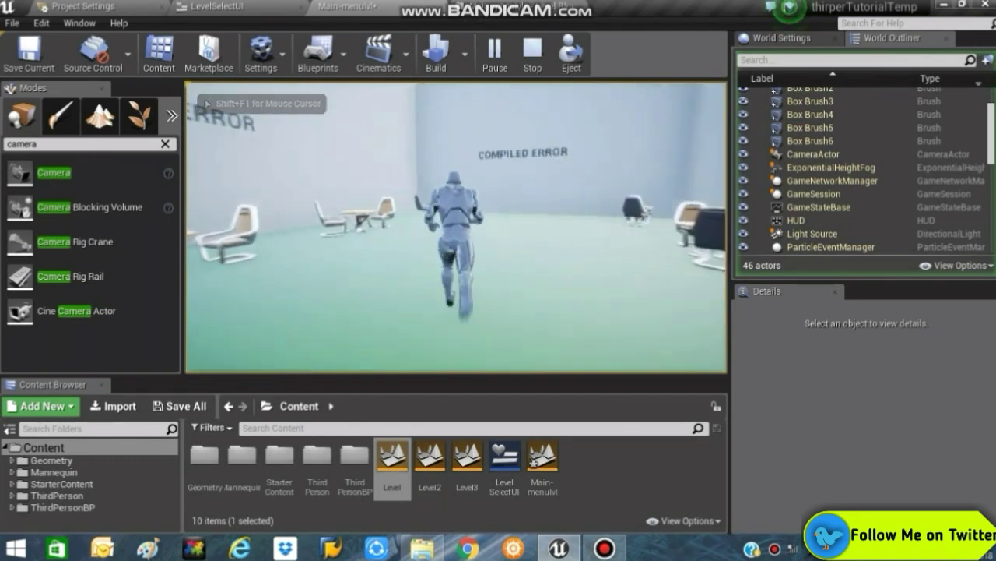
key(w)
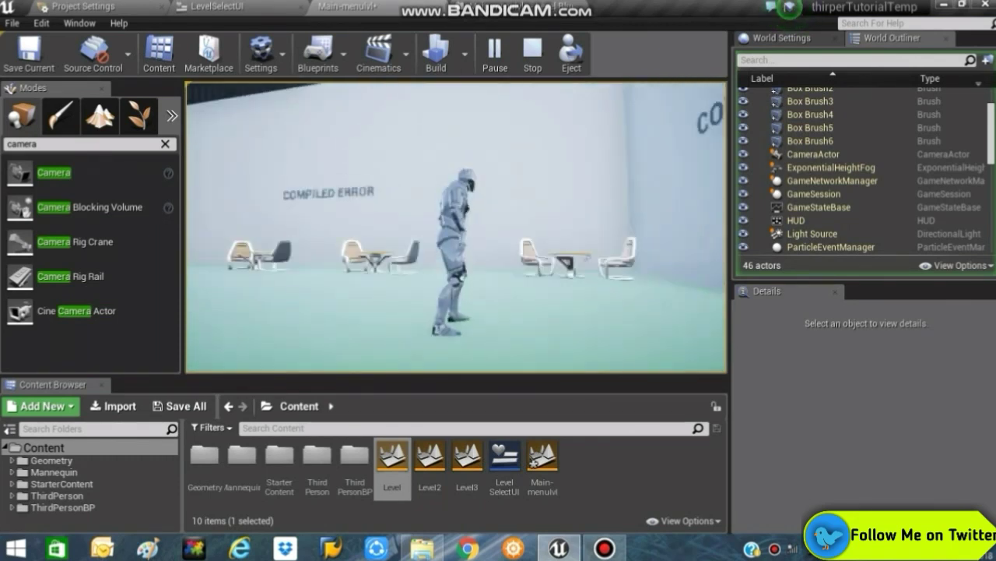
key(w)
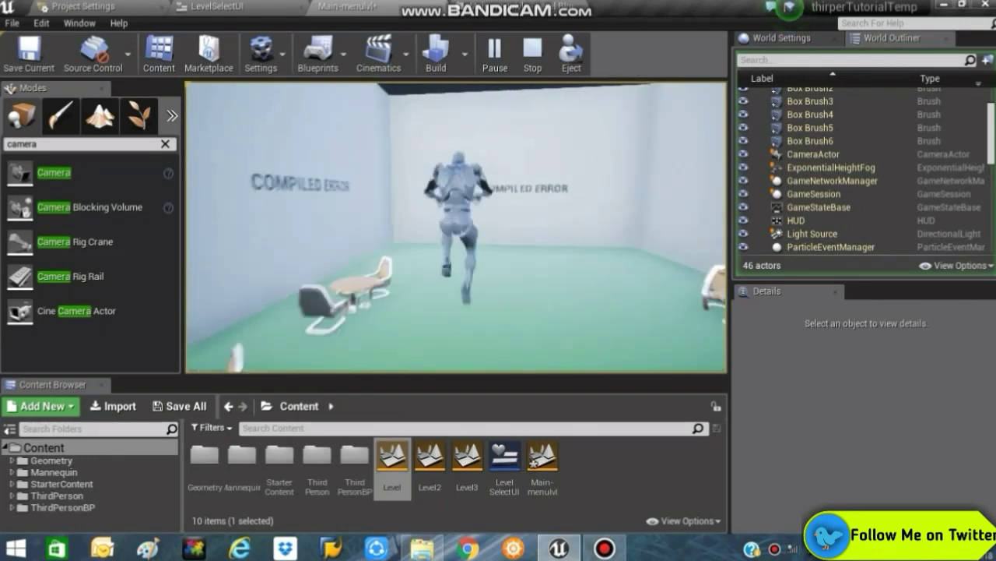
key(w)
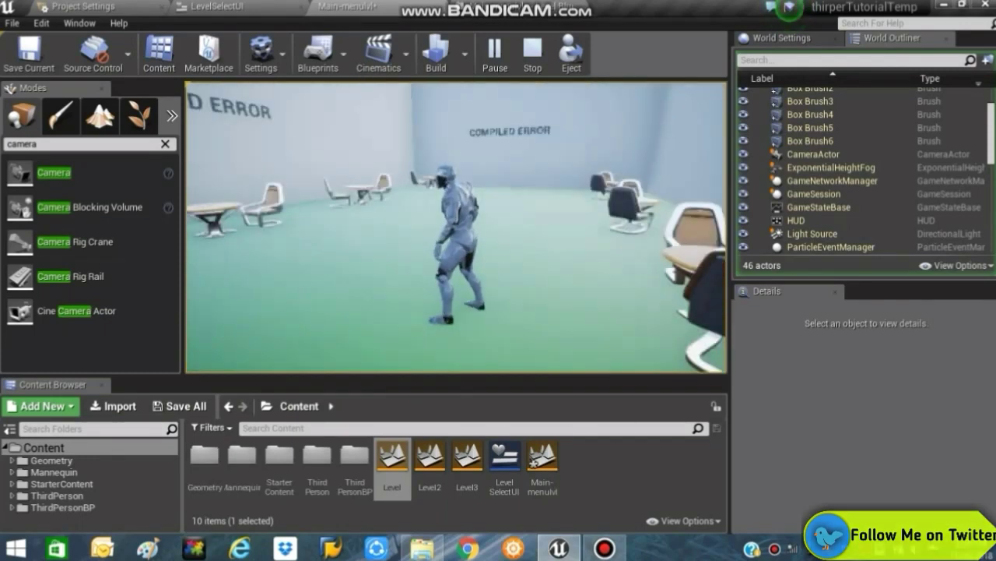